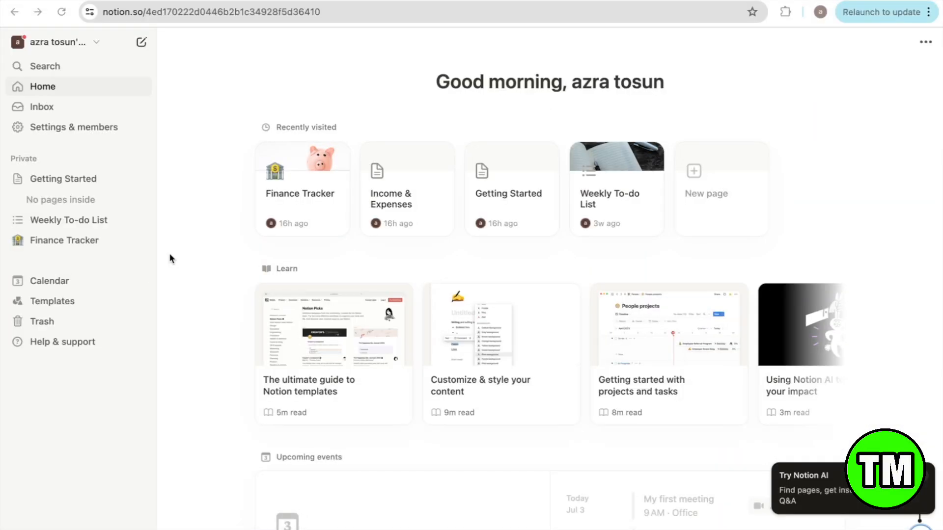
click(58, 43)
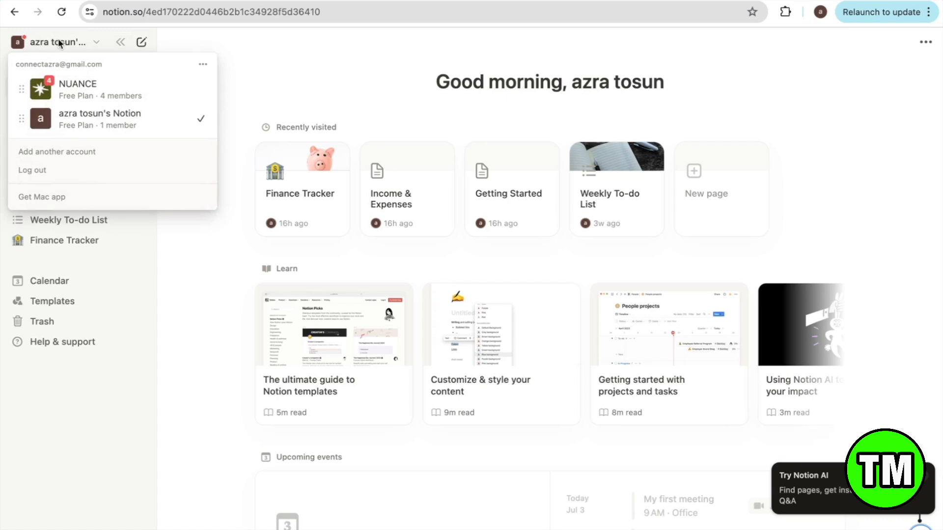
click(59, 44)
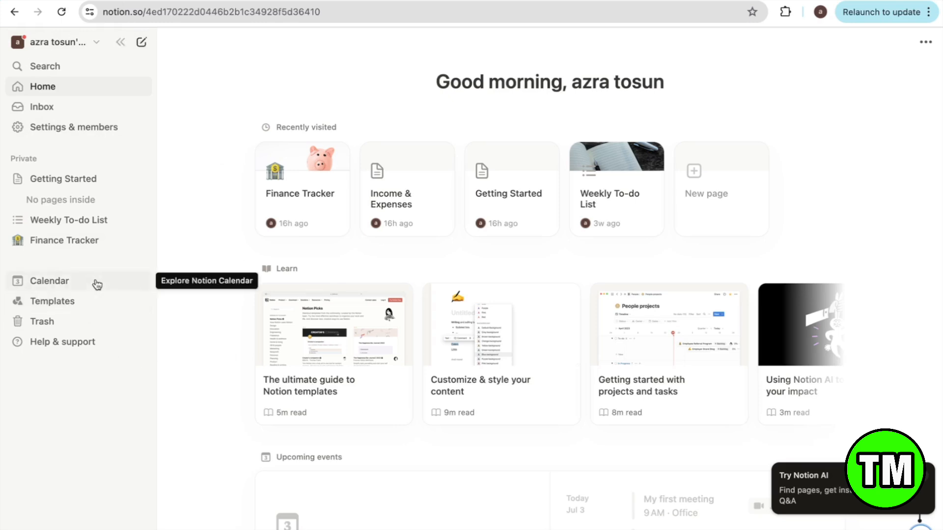
- Create a new private page titled "Finance Tracker"
click(142, 44)
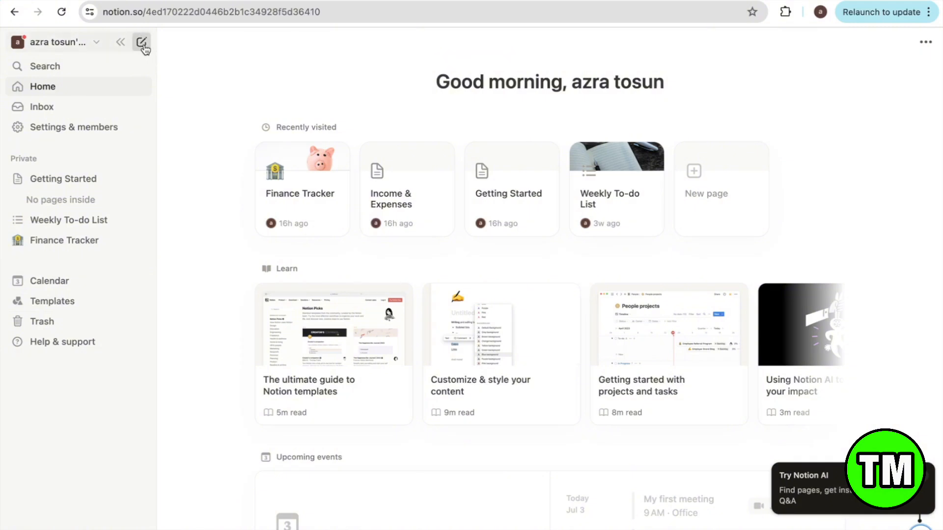
text(Fi)
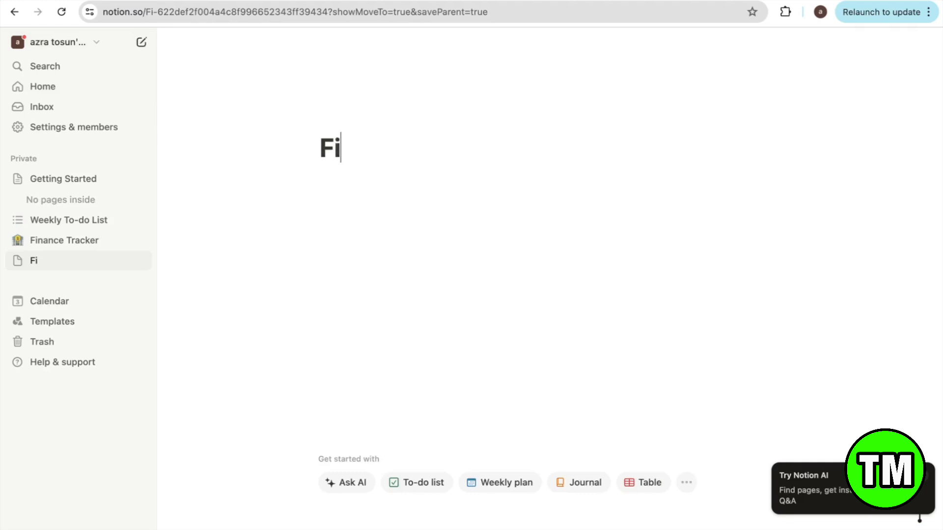
text(nance )
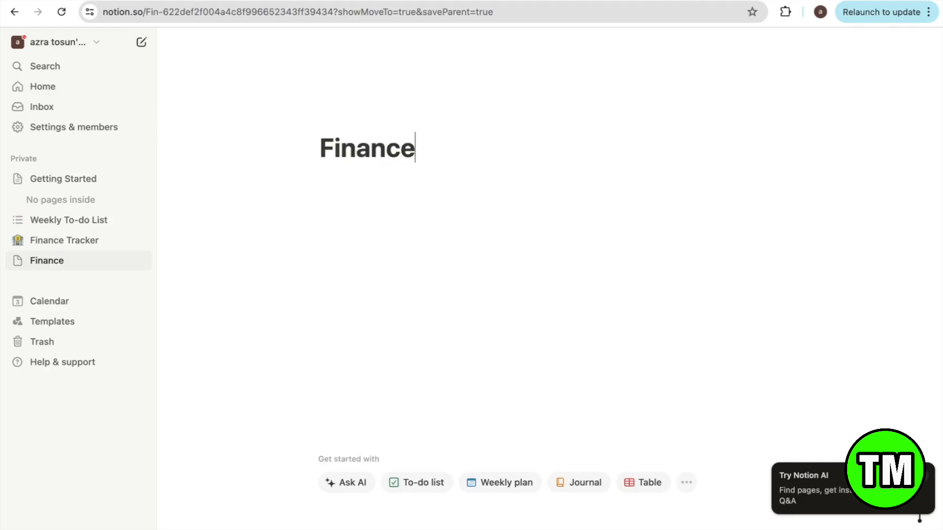
text(Tracker)
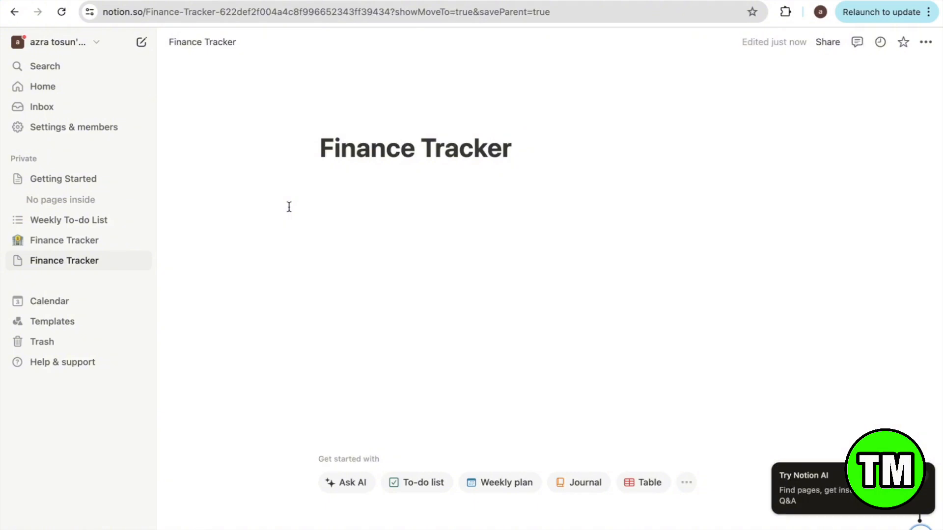
key(Return)
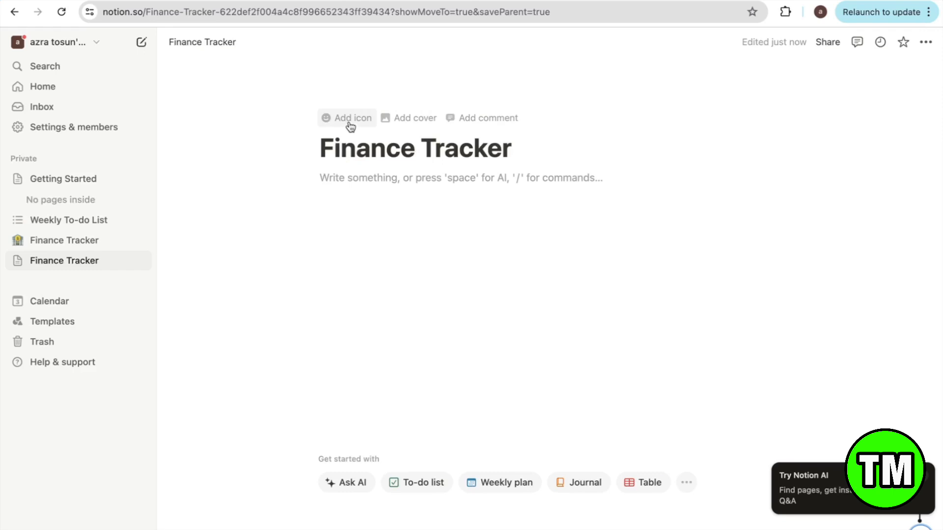
- Add the money-mouth face emoji as the page icon, searching the emojis for "money"
click(350, 123)
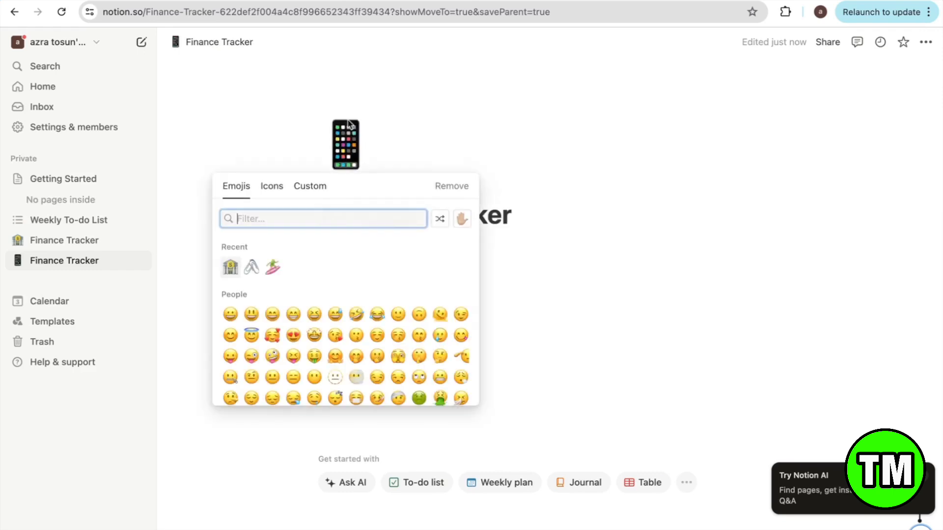
text(money)
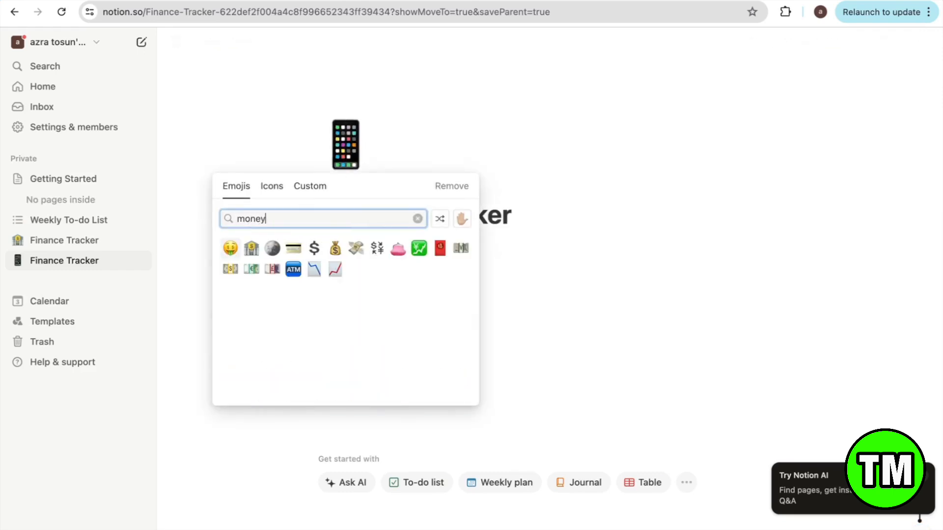
key(Return)
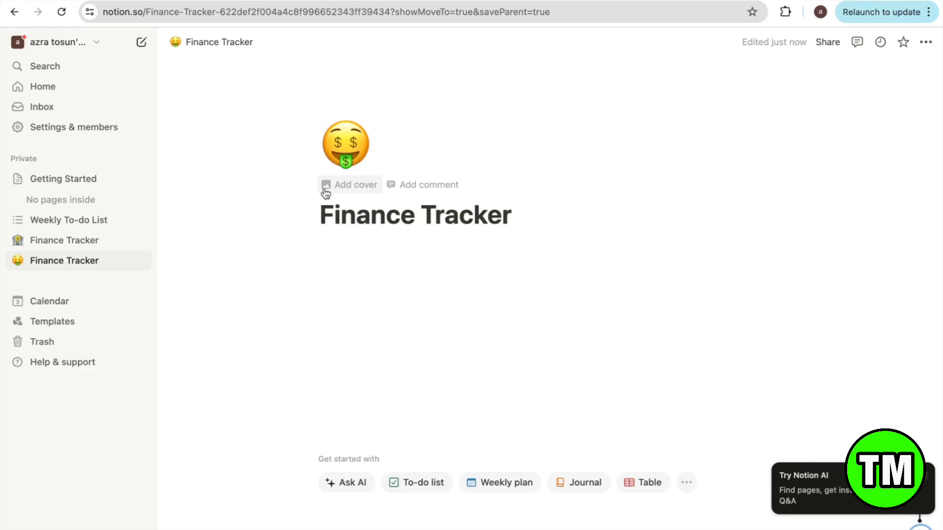
- Add a page cover and change it to the Unsplash photo of coins spilling from a glass jar, searching for "money"
click(365, 194)
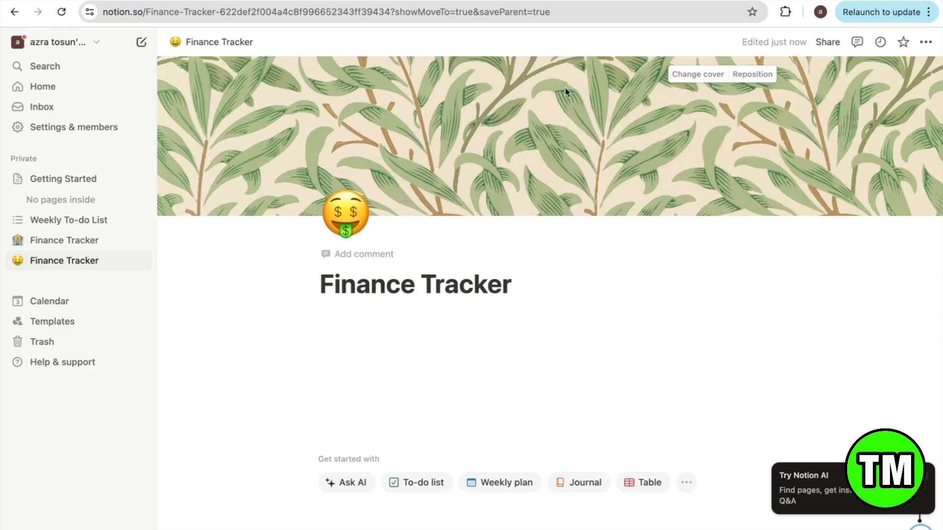
click(686, 79)
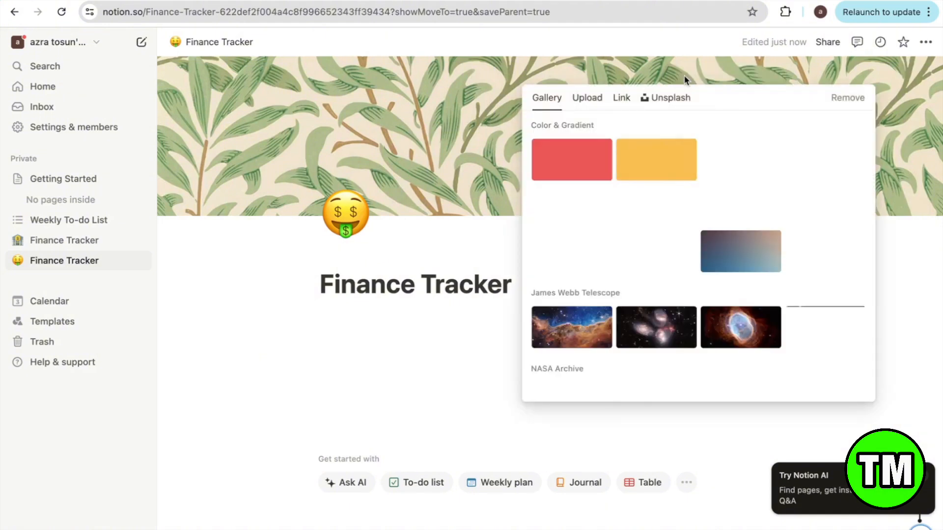
scroll(590, 245, down, 7)
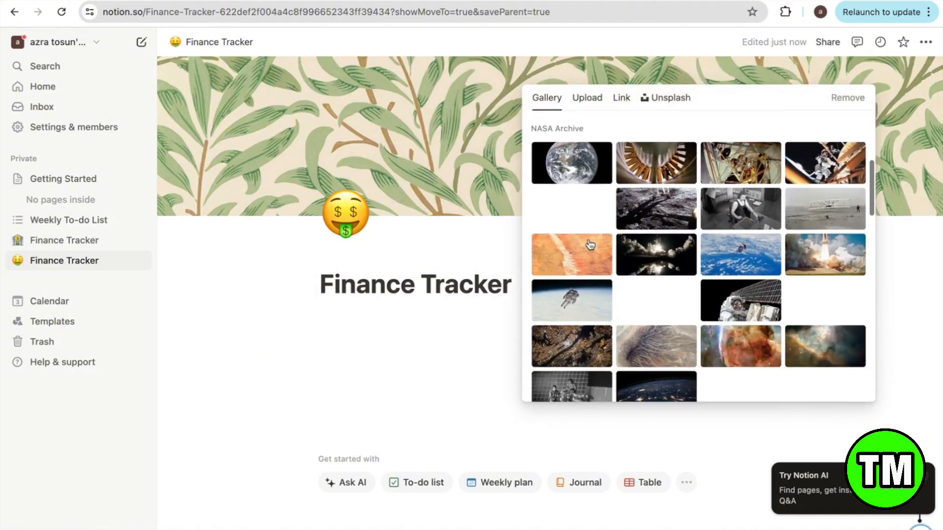
scroll(591, 245, down, 5)
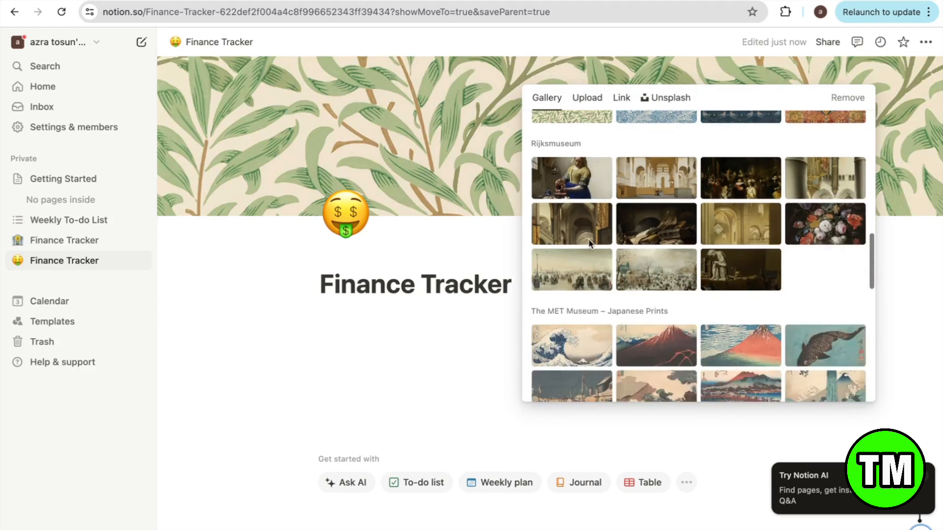
scroll(590, 245, up, 12)
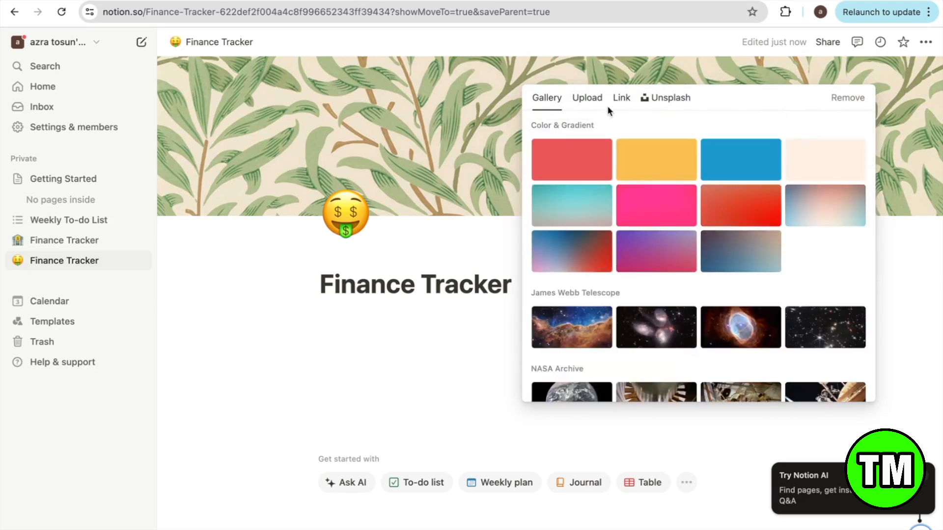
click(667, 100)
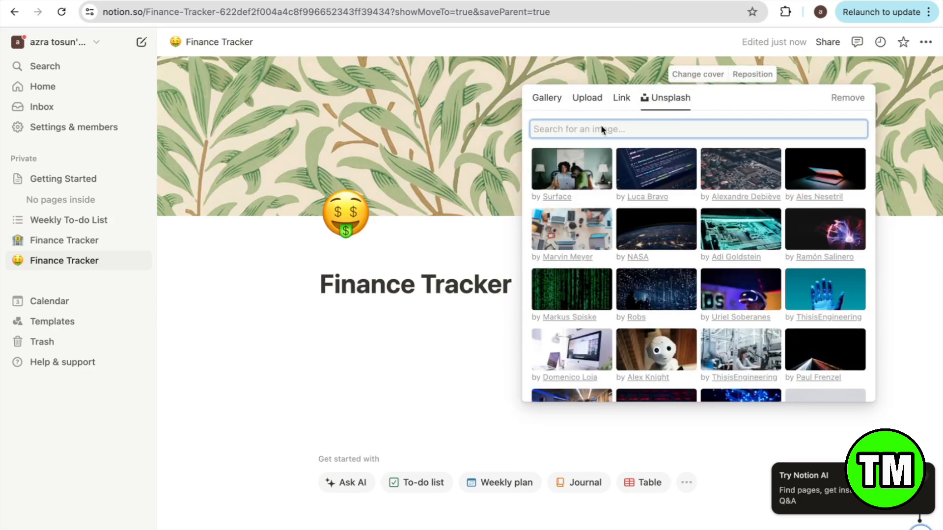
text(money)
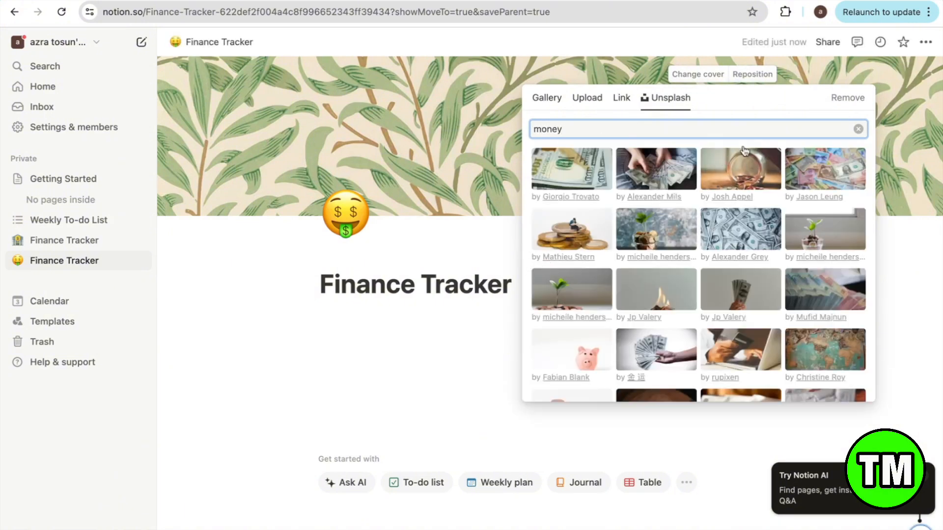
click(733, 175)
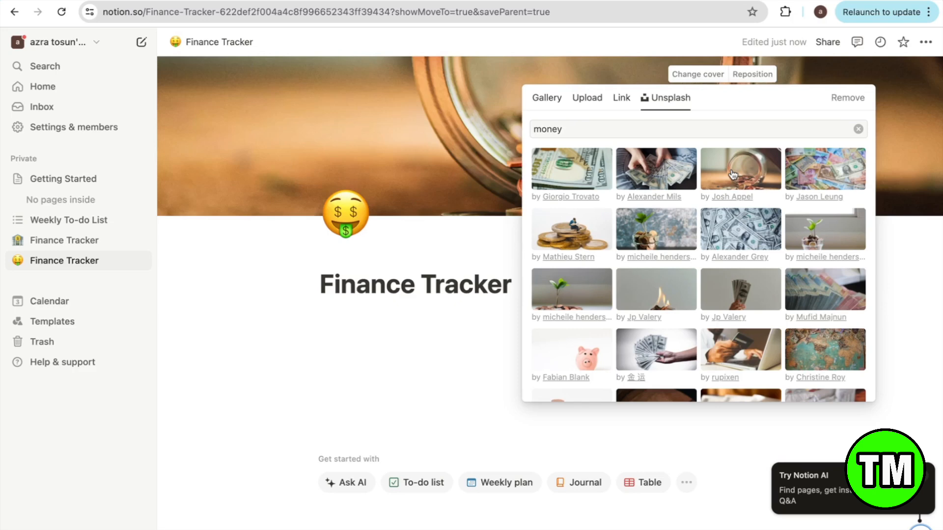
click(412, 235)
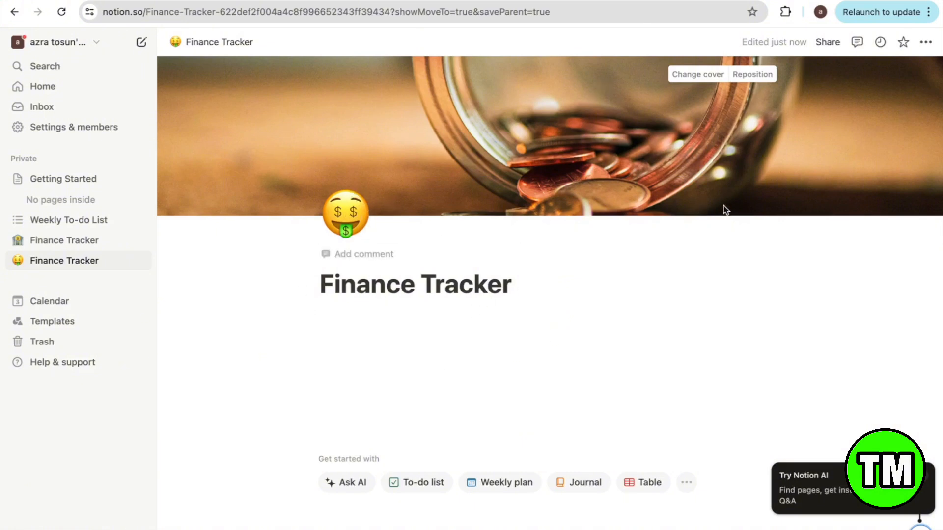
- Turn on the Small text and Full width options for the Finance Tracker page
click(926, 47)
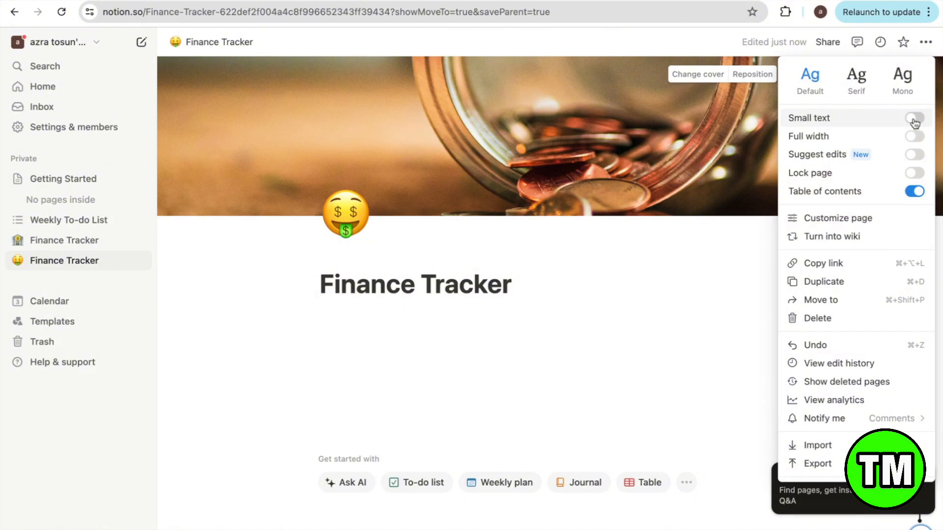
click(916, 119)
click(913, 141)
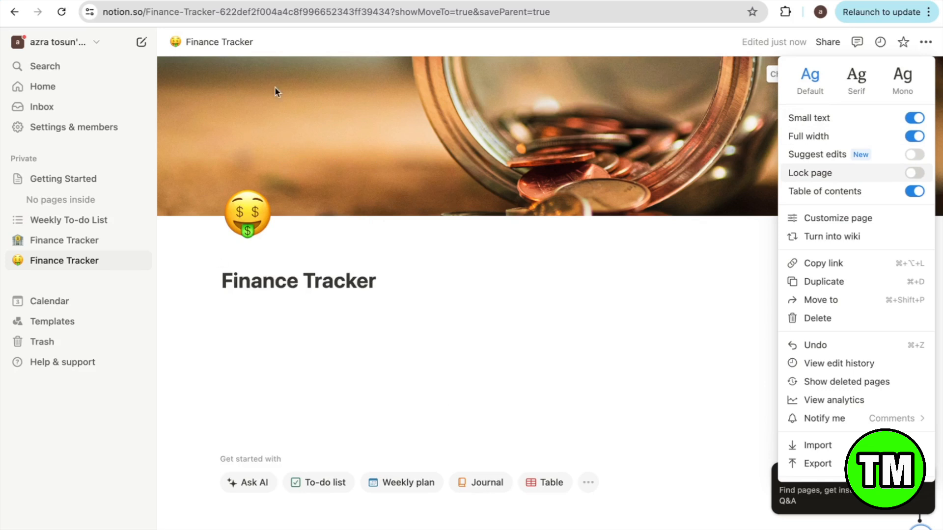
click(438, 322)
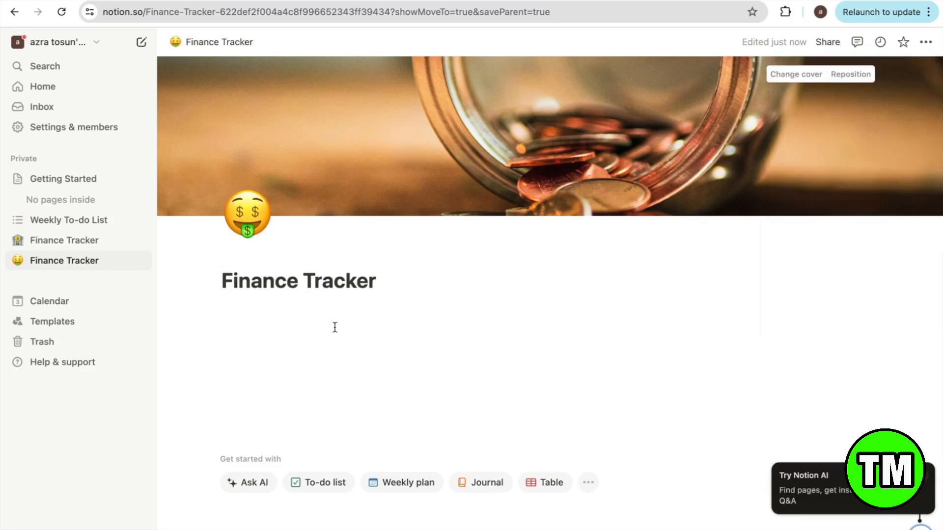
- Insert a full-page database into the body of the Finance Tracker page
click(335, 327)
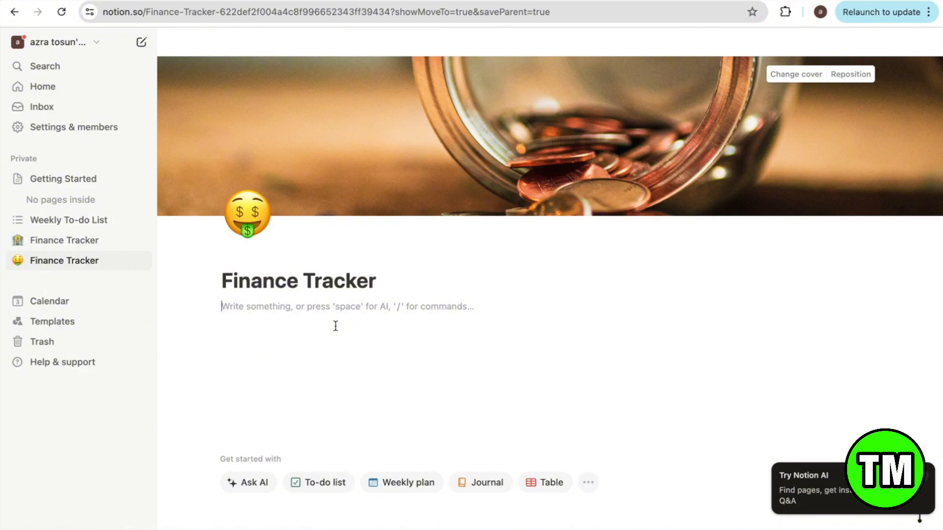
text(/)
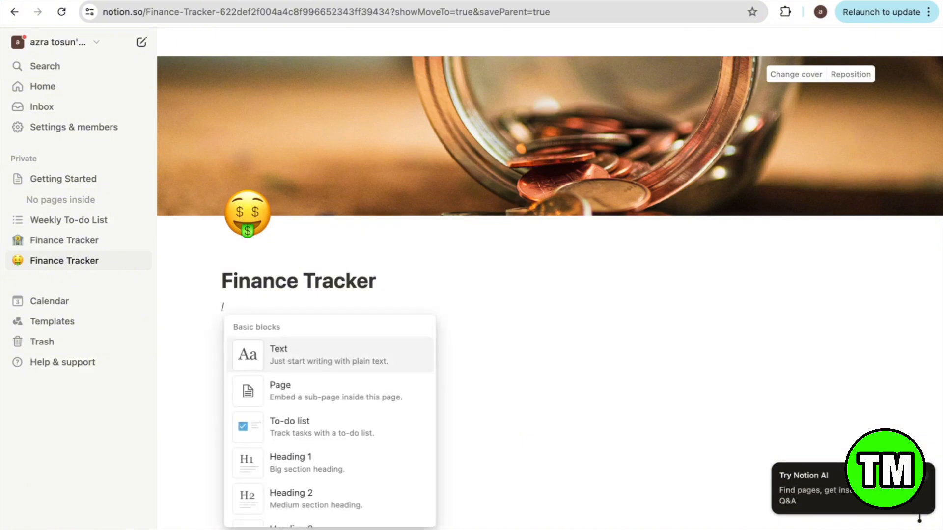
text(database)
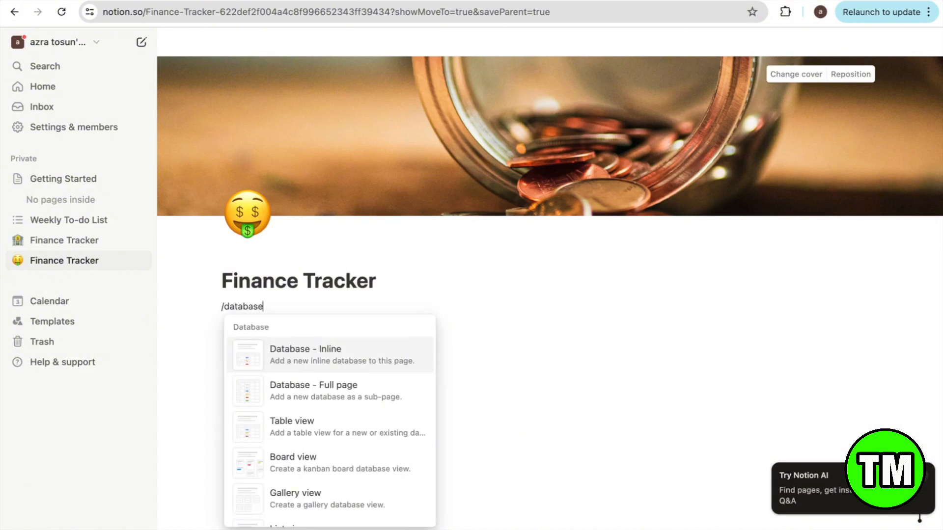
click(349, 395)
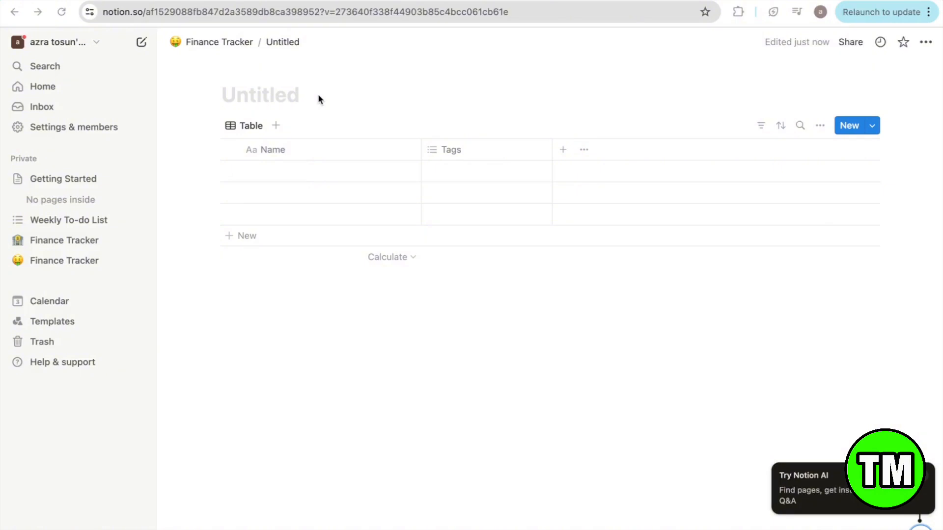
- Title the new database "Income & Expenses"
click(261, 97)
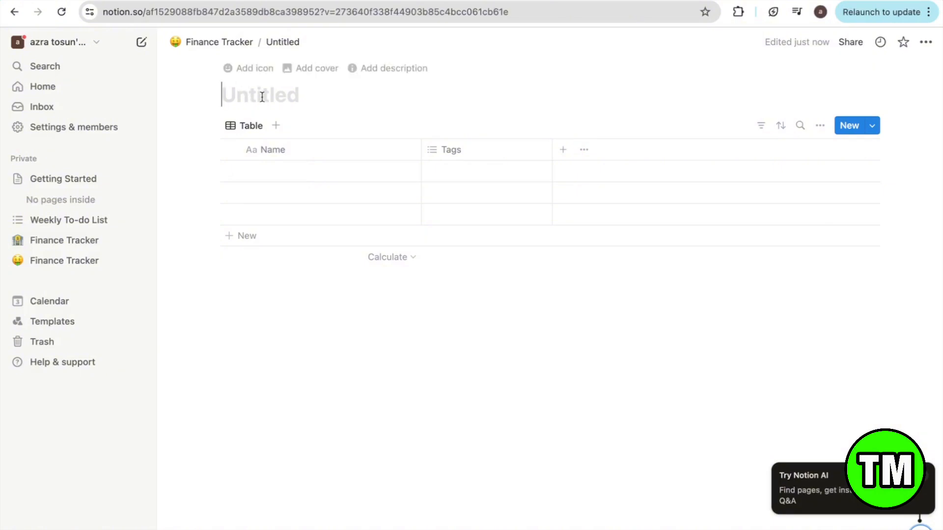
text(Inco)
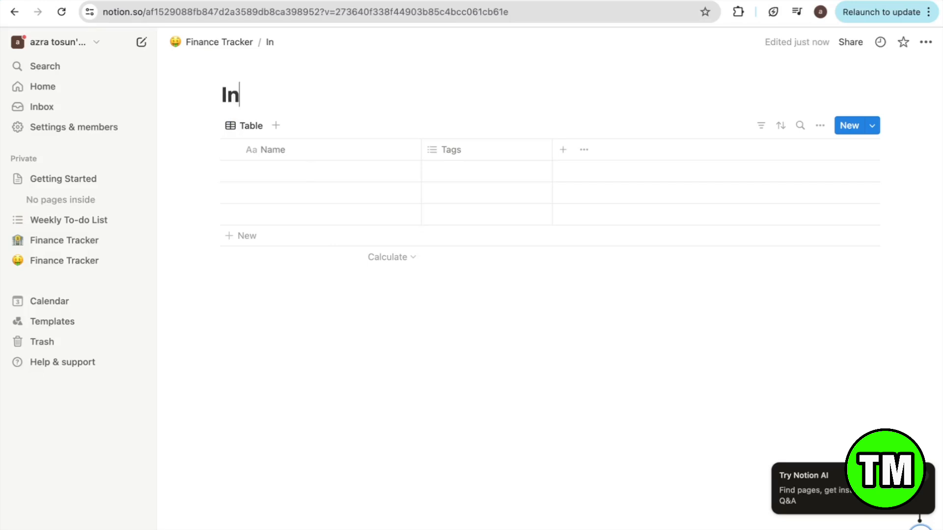
text(me & Expenses)
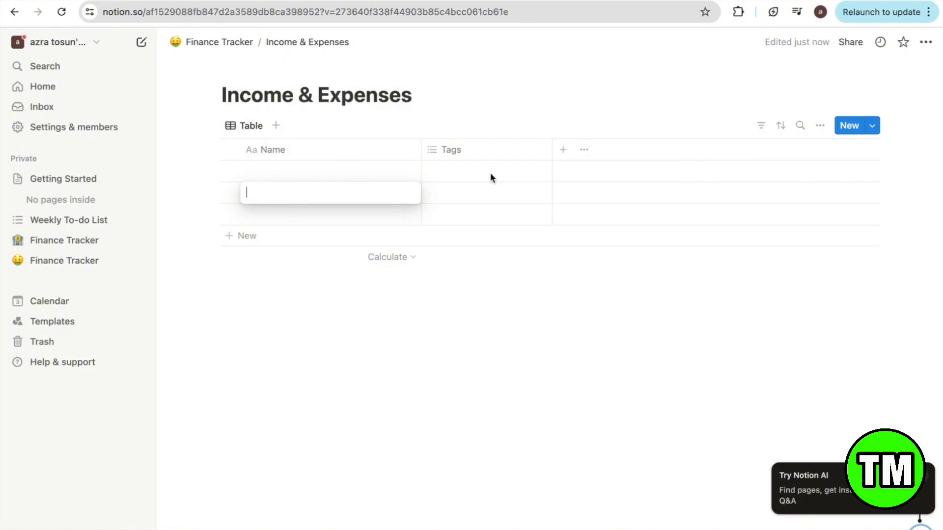
key(Escape)
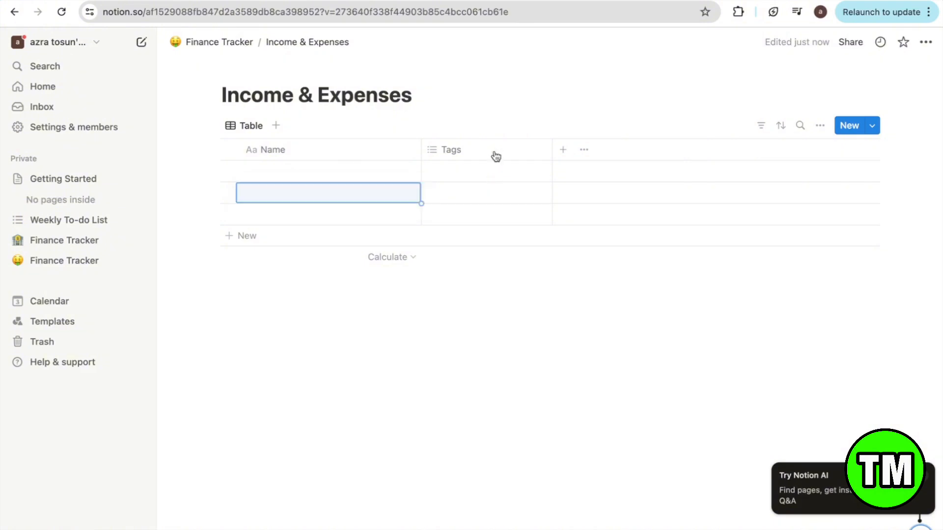
- Rename the database's Tags property as "type"
click(461, 151)
double_click(488, 180)
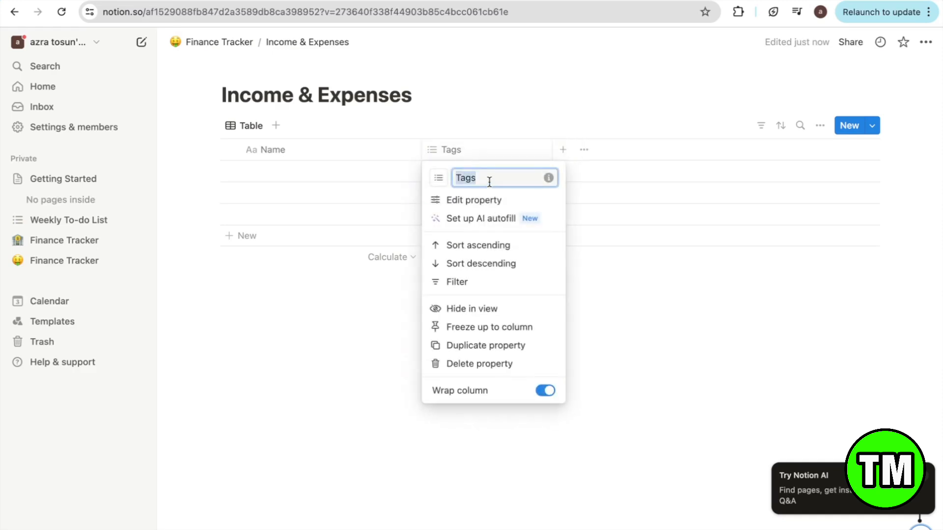
key(BackSpace)
text(type)
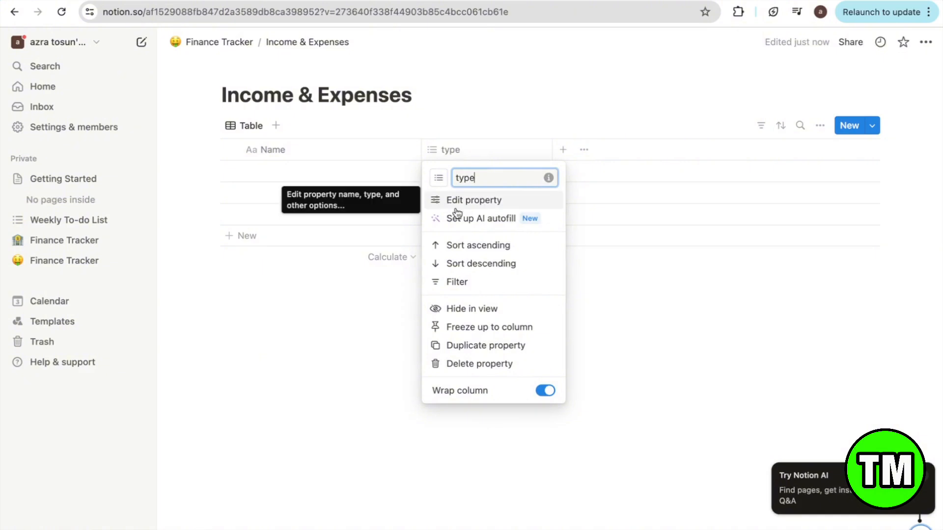
- Edit the type property and add "Income" as a multi-select option
click(479, 205)
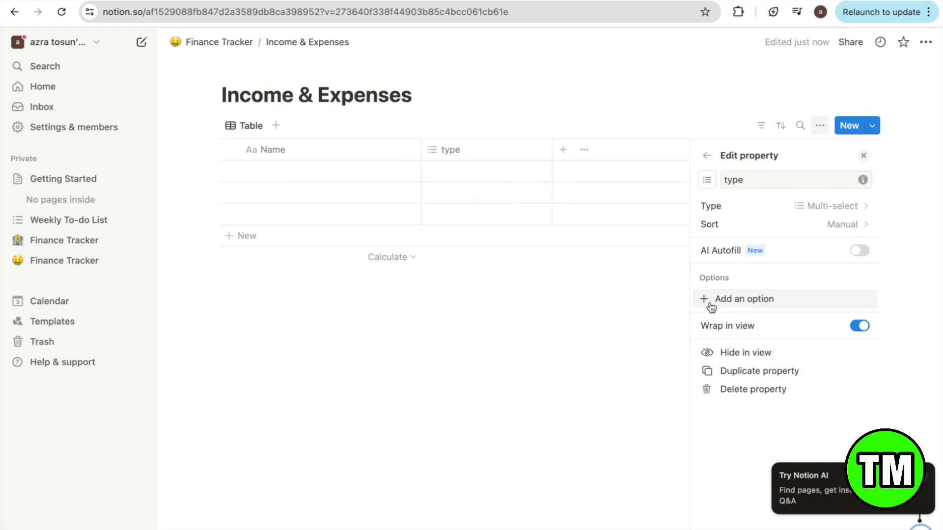
click(709, 303)
text(Income)
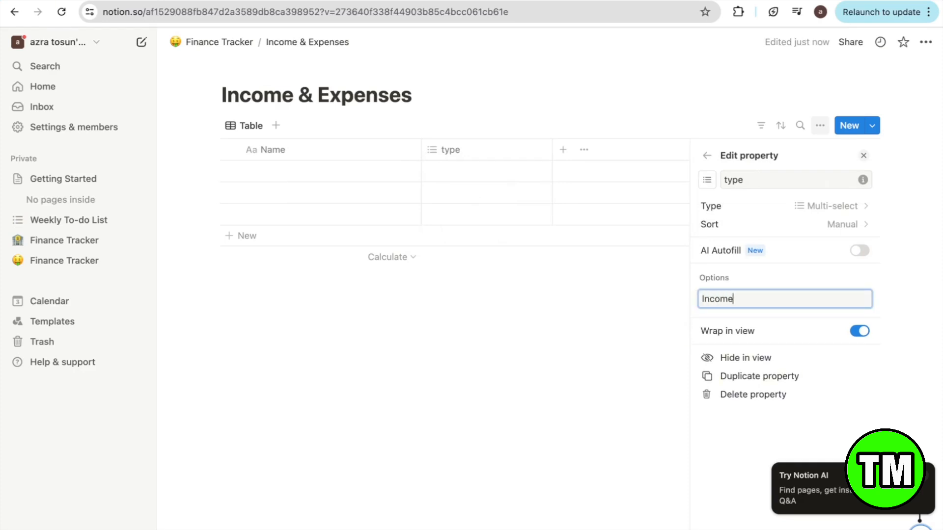
key(Return)
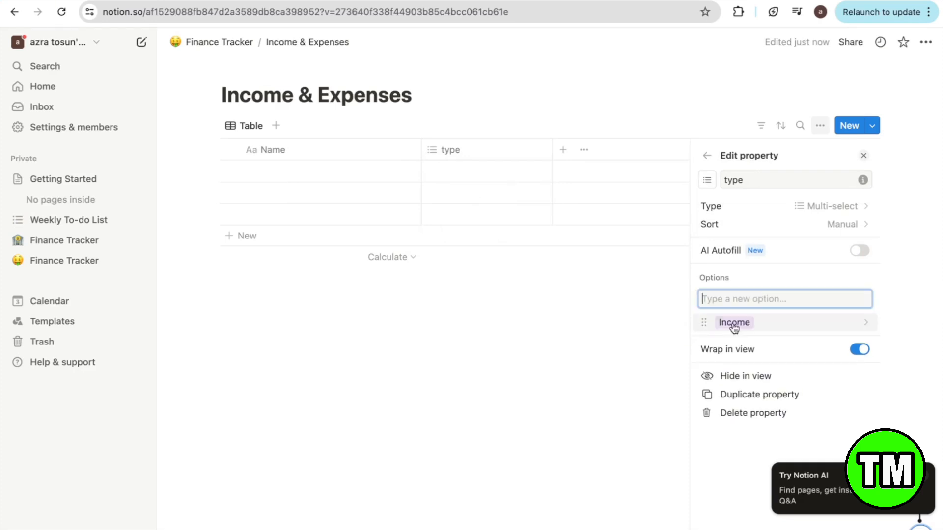
- Set the colour of the "Income" option in the type property to green
click(734, 322)
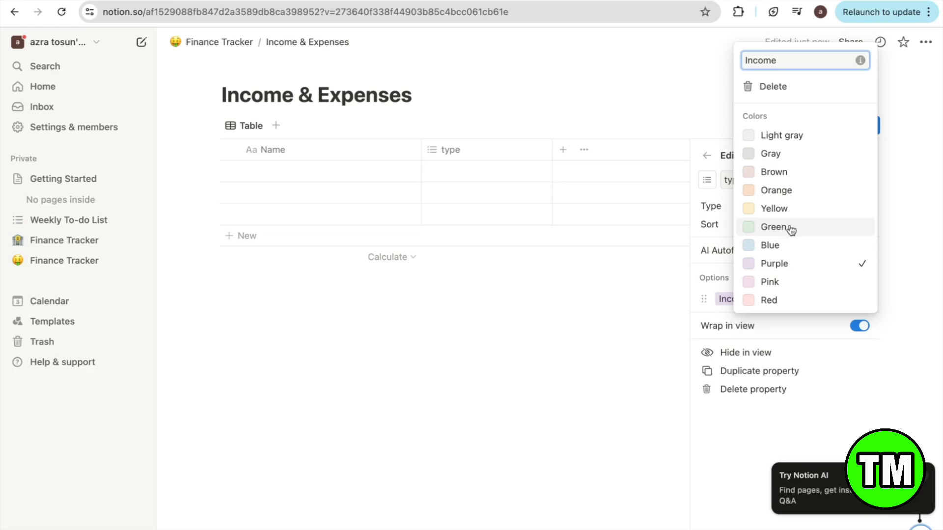
click(809, 227)
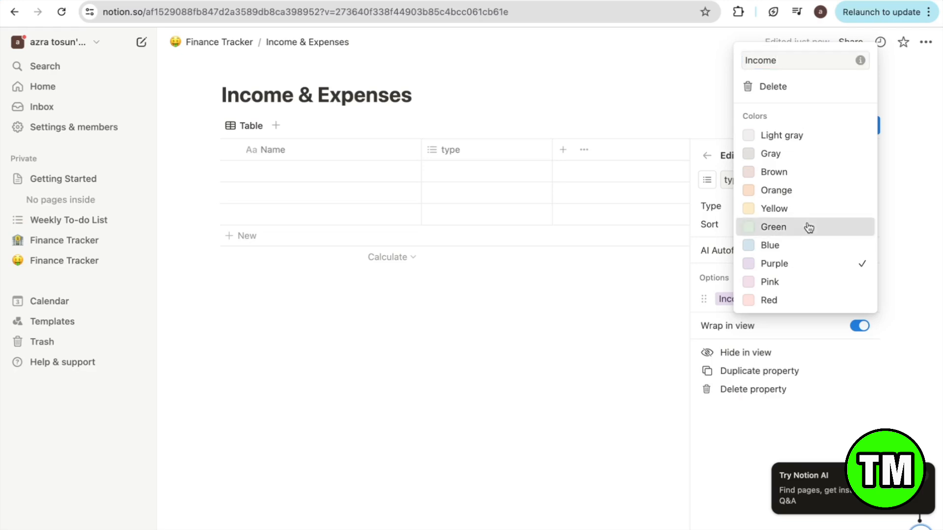
click(717, 281)
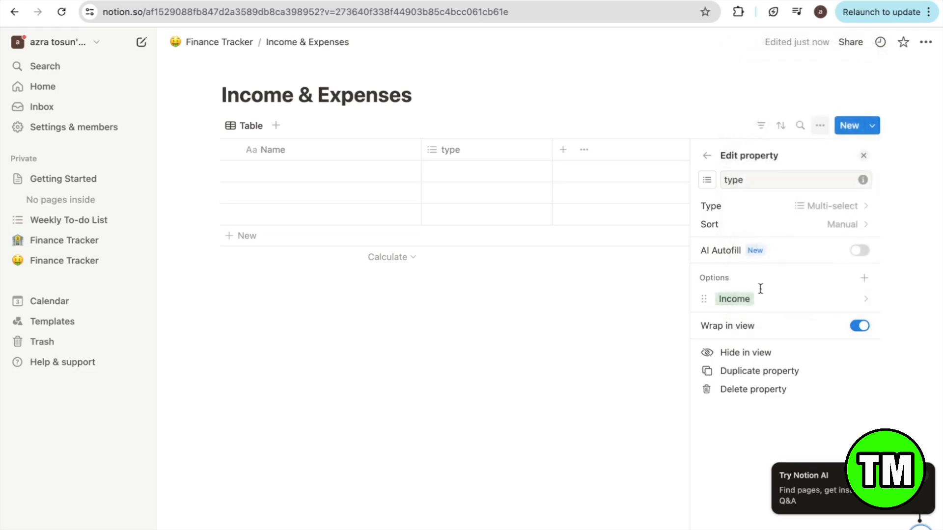
- Add a red "Expense" option to the type property and capitalise the property's name as "Type"
click(864, 279)
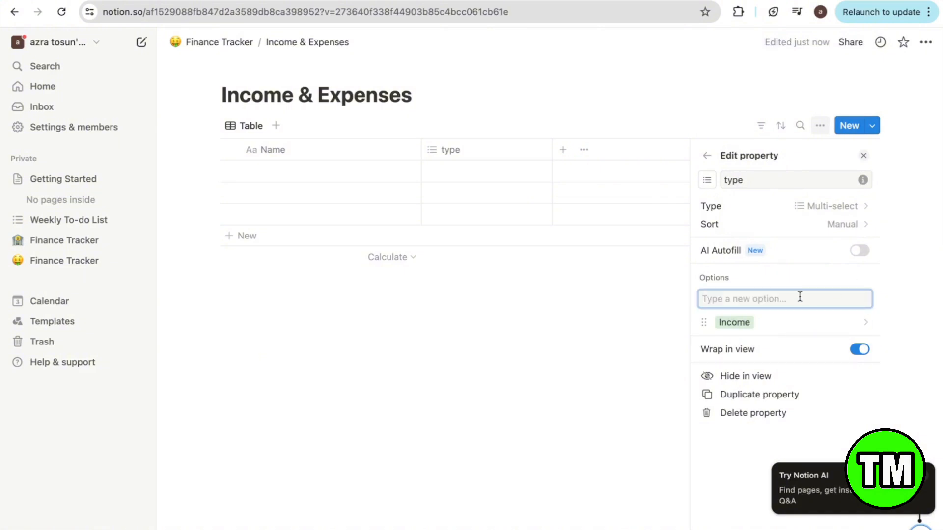
text(E)
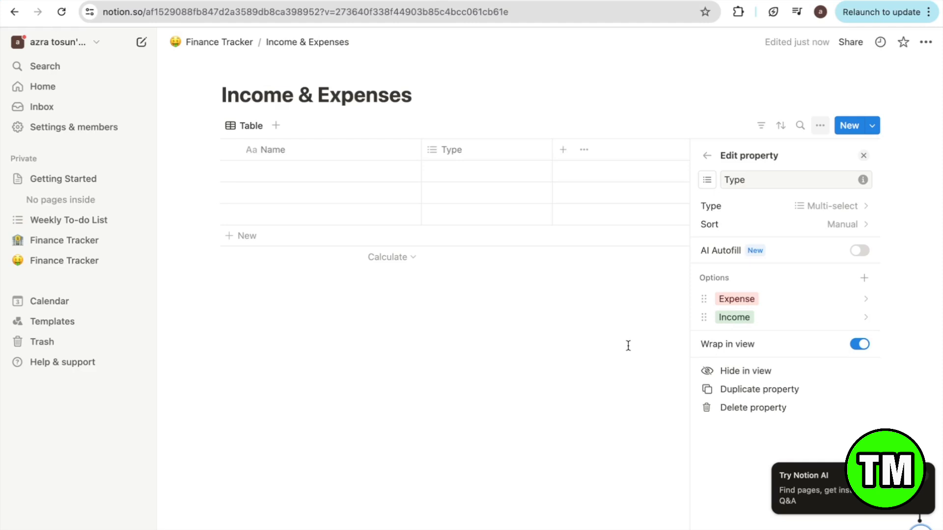
click(628, 346)
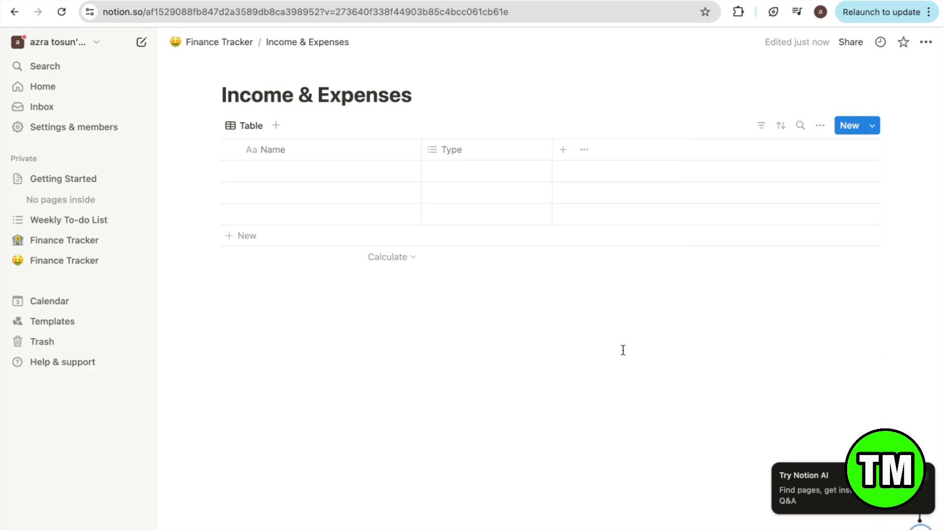
- Add a Date property to the Income & Expenses database, keeping the name "Date"
click(565, 152)
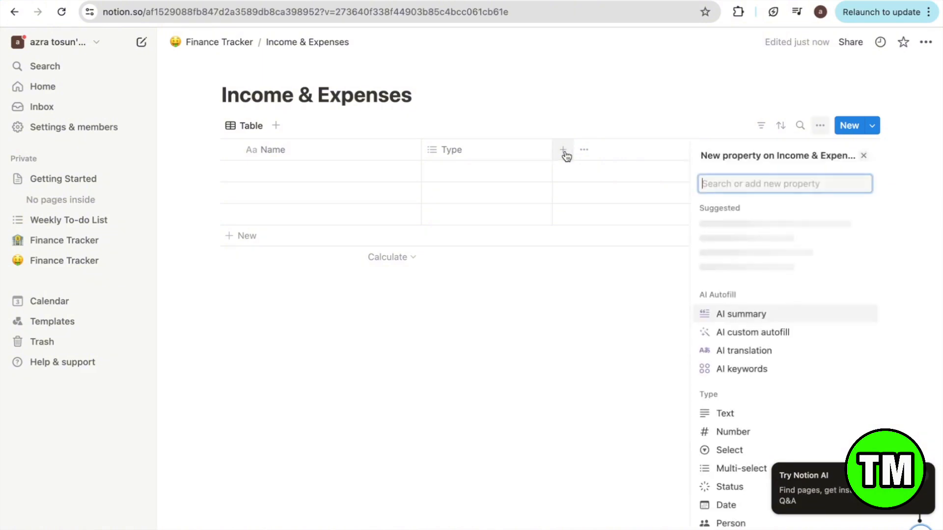
text(date)
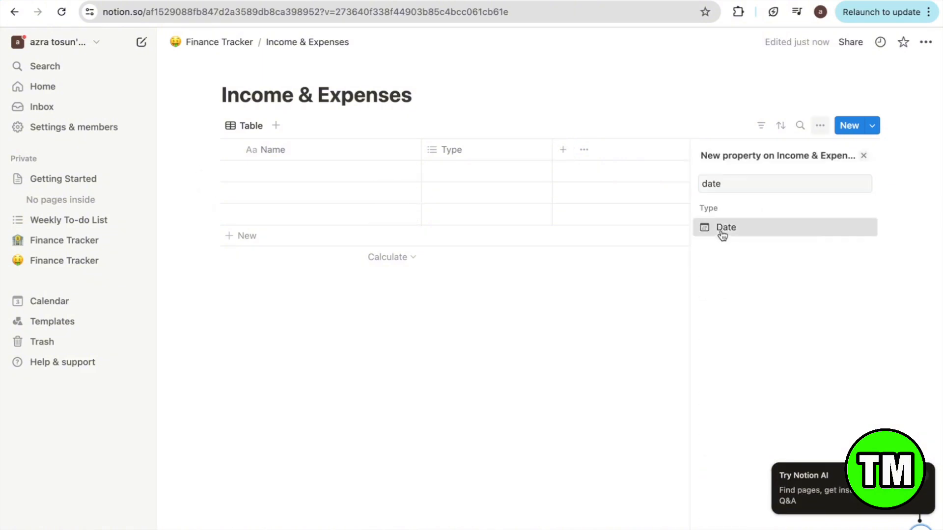
click(721, 230)
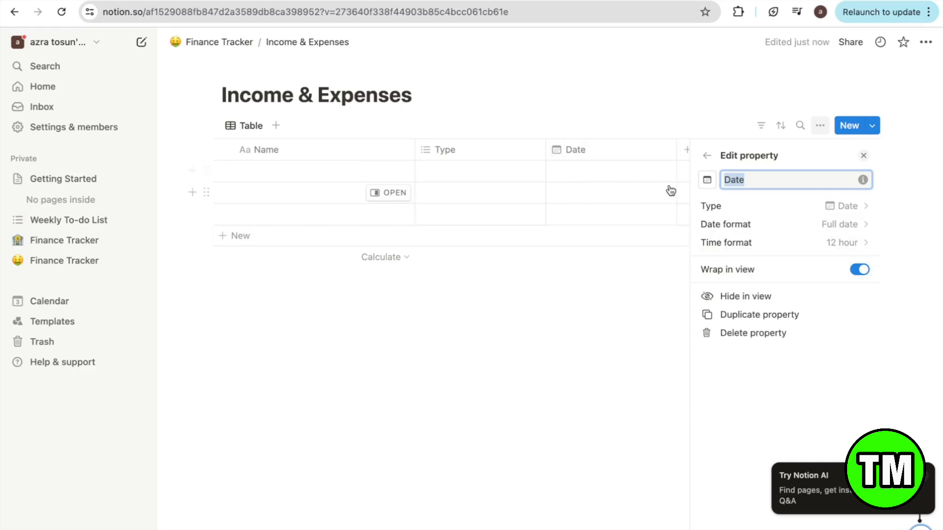
scroll(671, 191, right, 2)
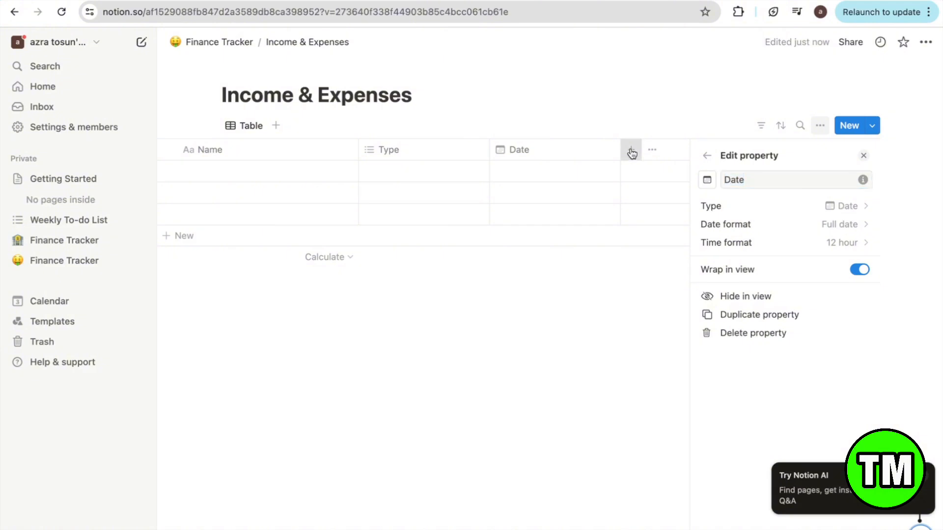
click(610, 314)
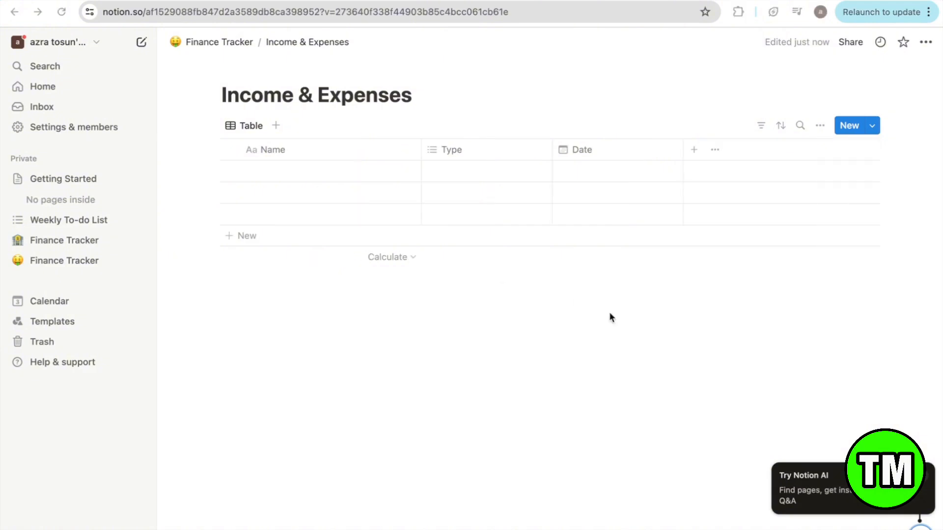
- Add a Number property named "Income amount" to the database and open its number format choices
click(694, 150)
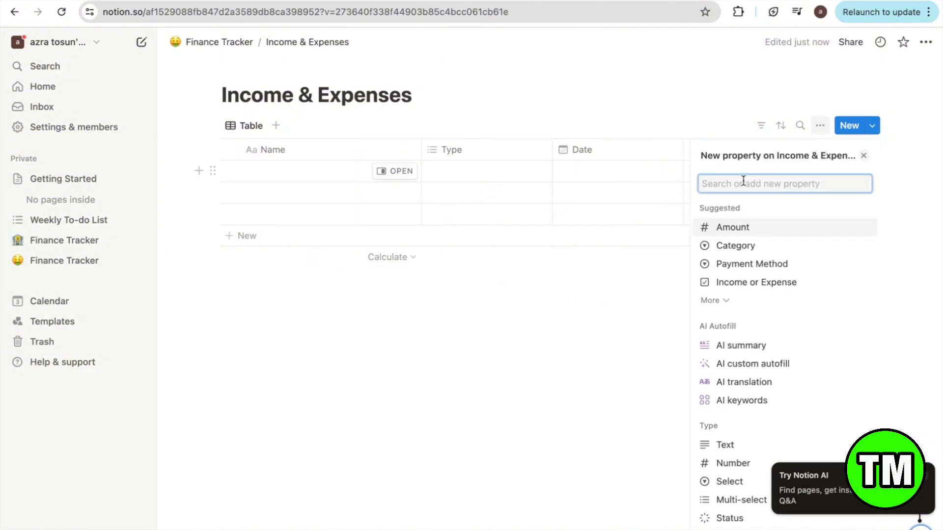
text(nu)
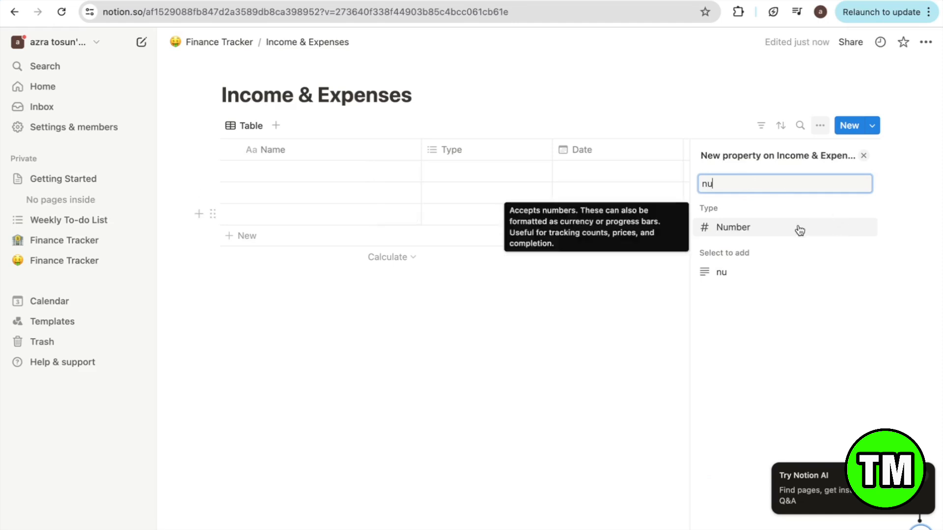
click(734, 227)
key(BackSpace)
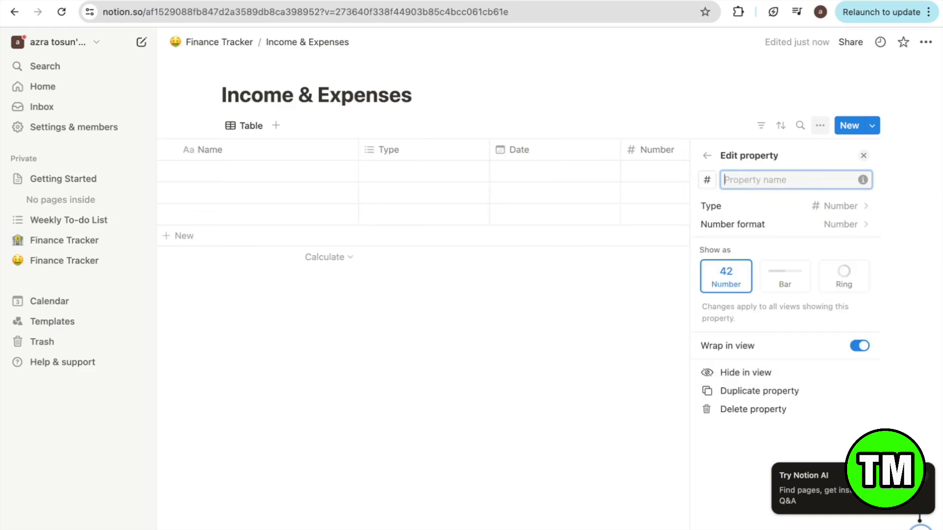
text(Income amount)
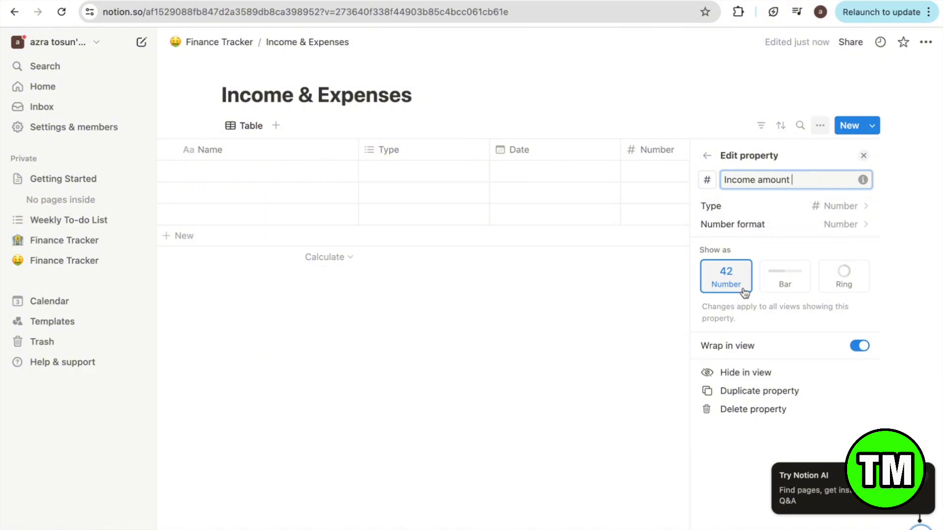
click(766, 226)
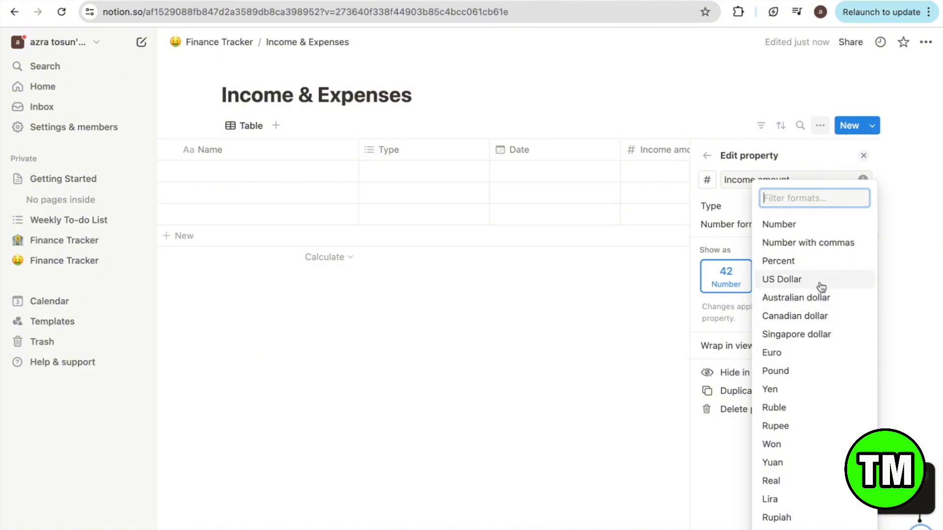
click(247, 189)
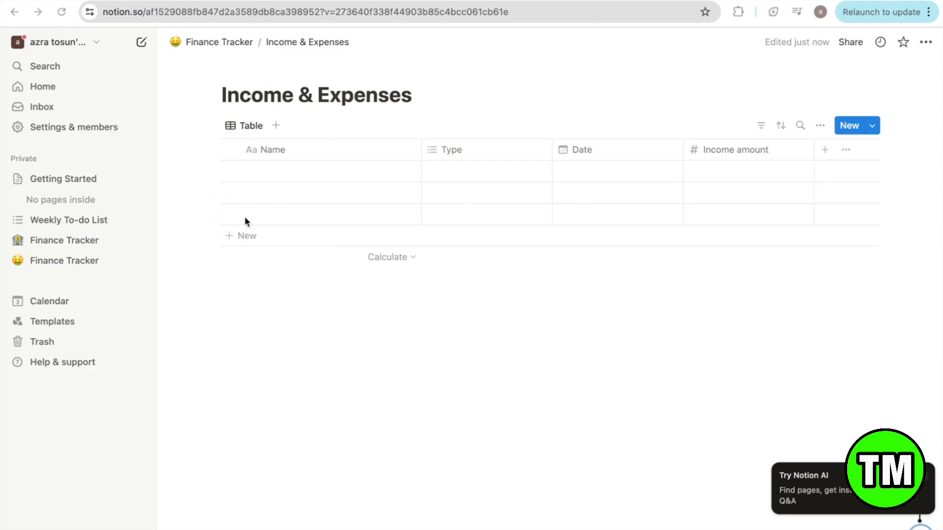
- Rename the database's table view as "Income"
click(231, 127)
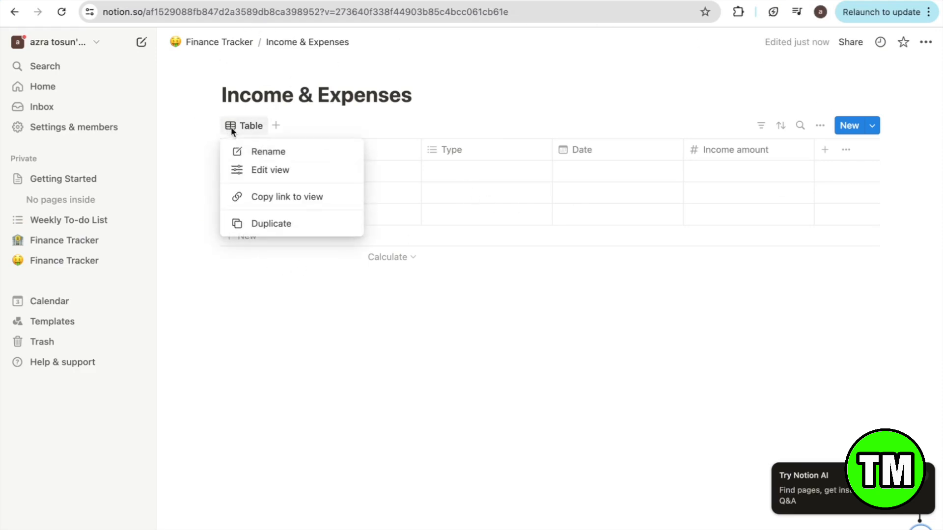
click(243, 152)
key(Caps_Lock)
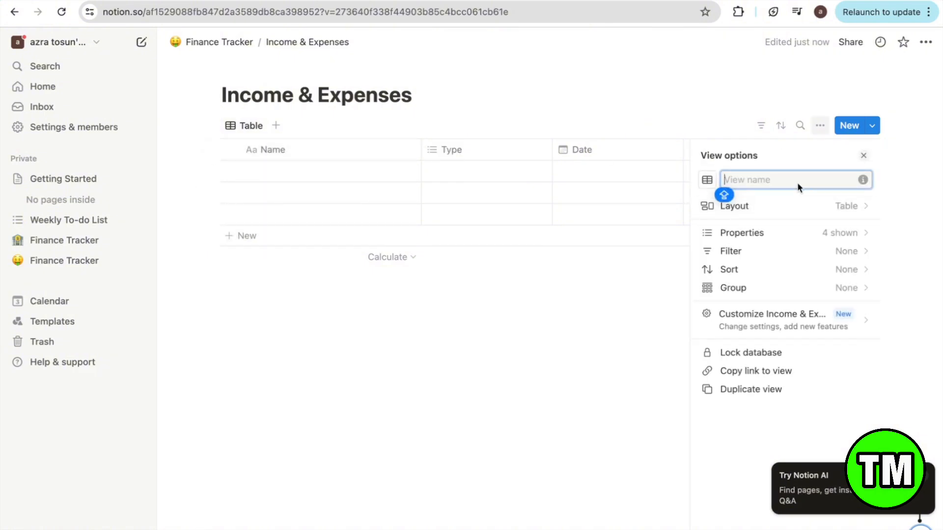
text(Inco)
text(me)
click(405, 477)
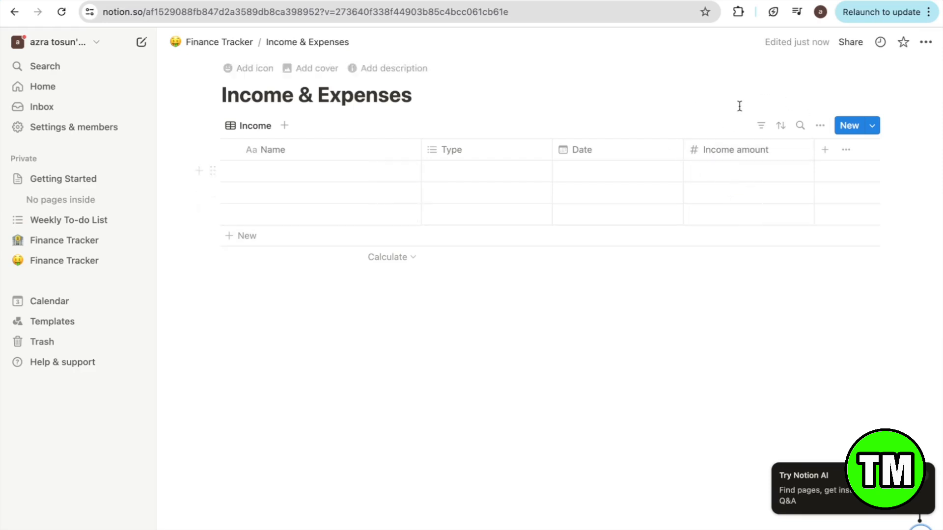
- Filter the Income view to entries whose Type contains Income and sort it by Date in descending order
click(762, 127)
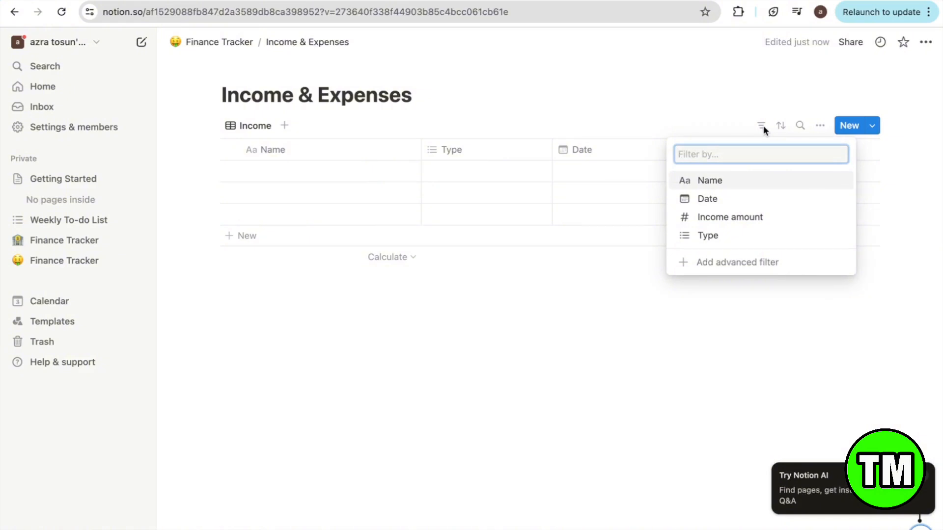
text(tyo)
key(BackSpace)
key(Return)
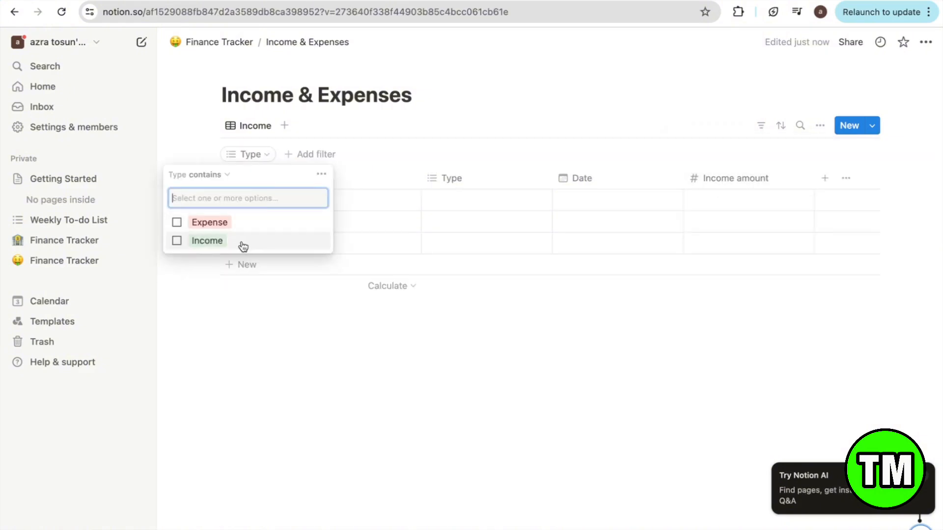
click(207, 241)
click(216, 128)
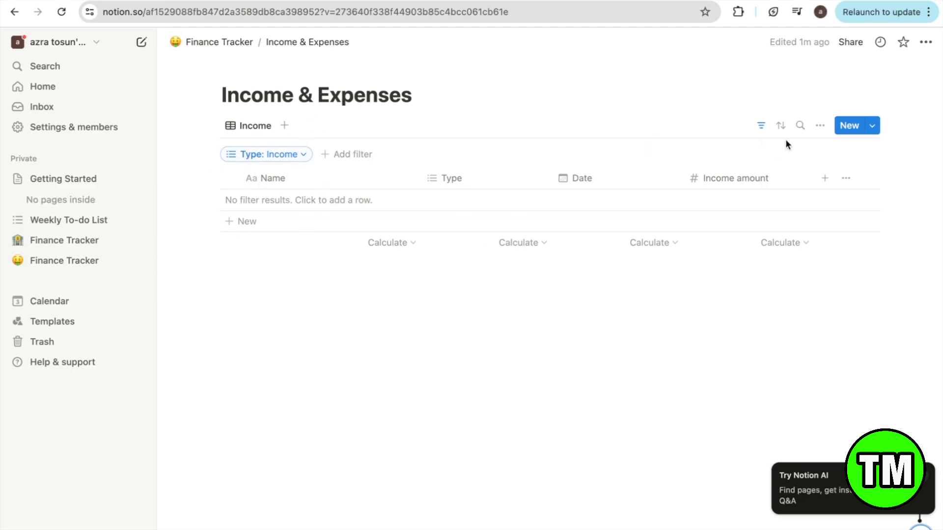
click(781, 126)
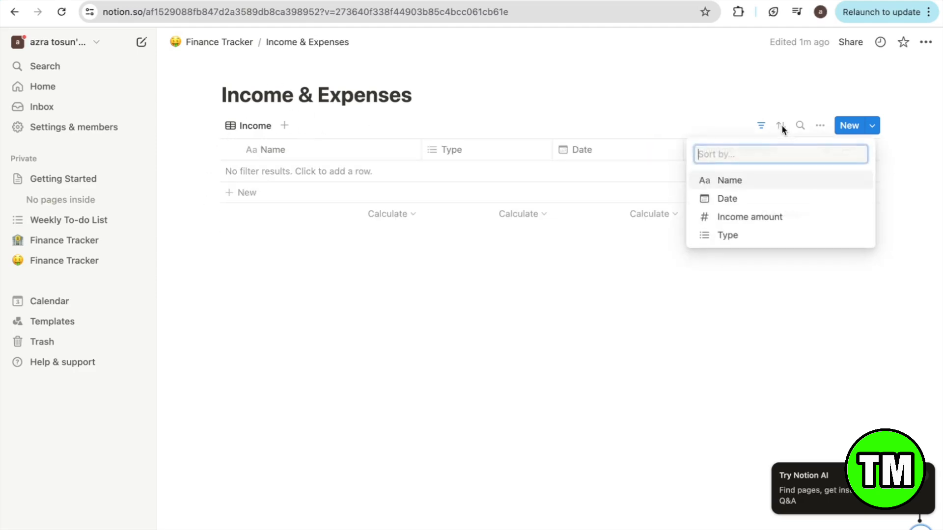
click(757, 204)
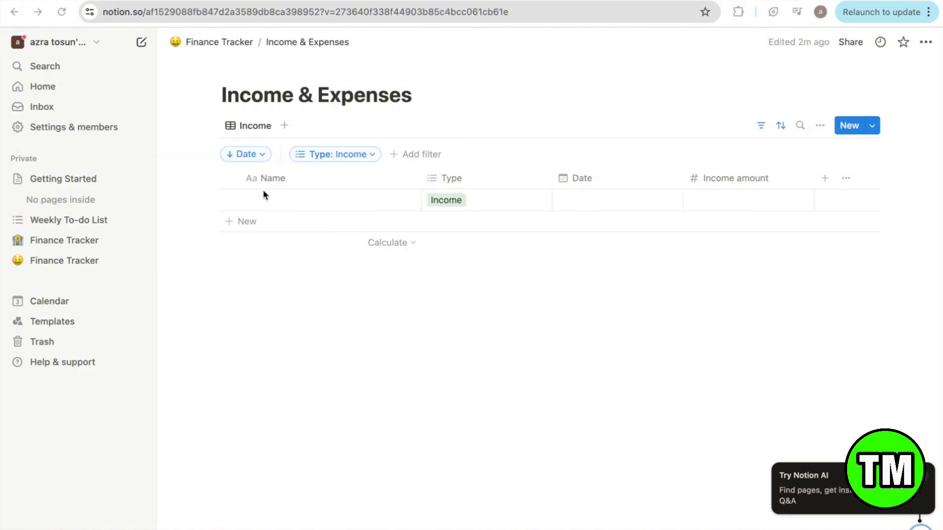
- Duplicate the Income view and rename the copy as "Expense"
click(255, 126)
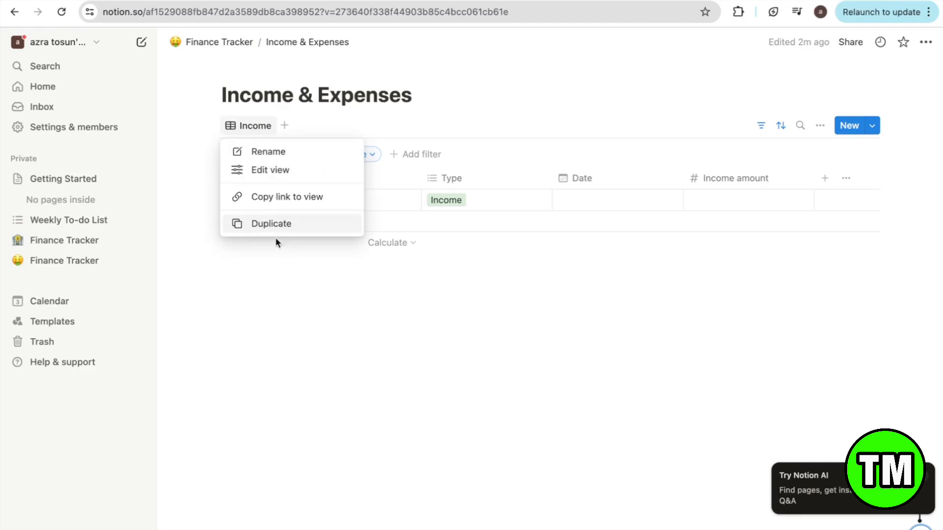
click(306, 229)
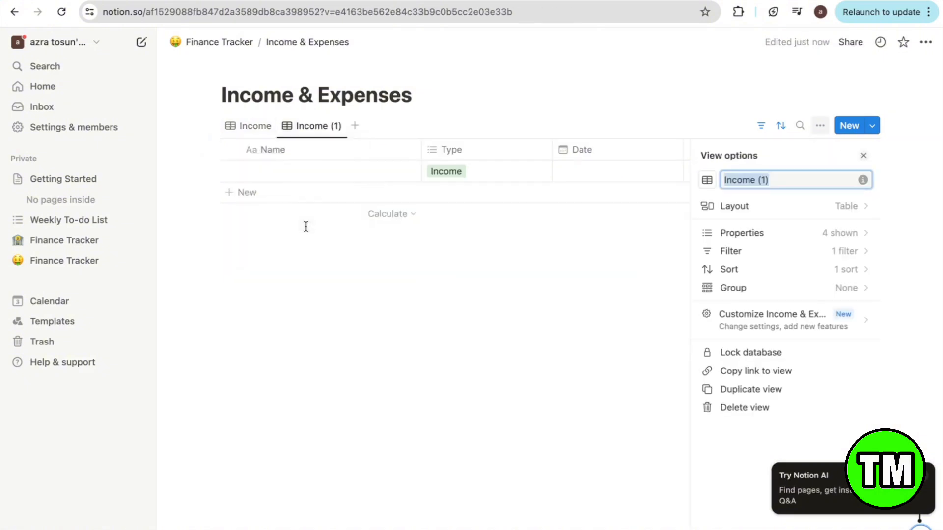
click(312, 126)
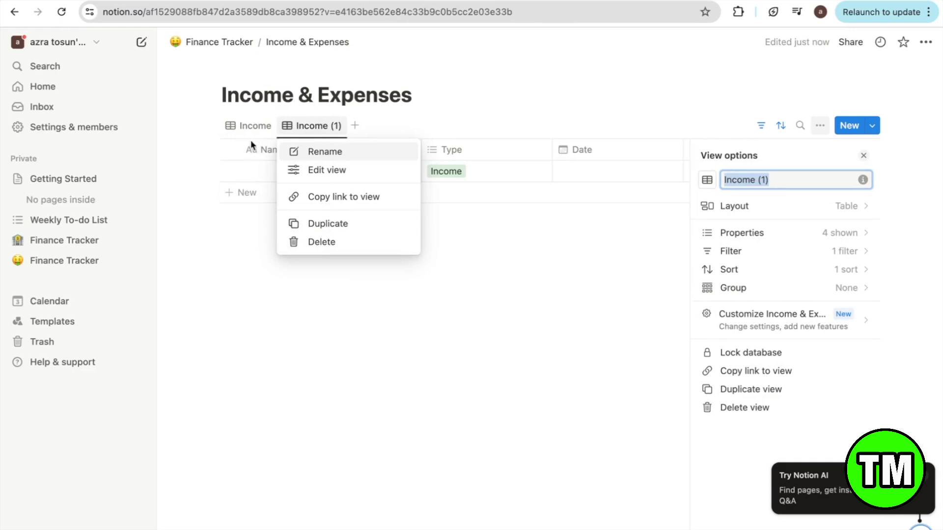
click(337, 162)
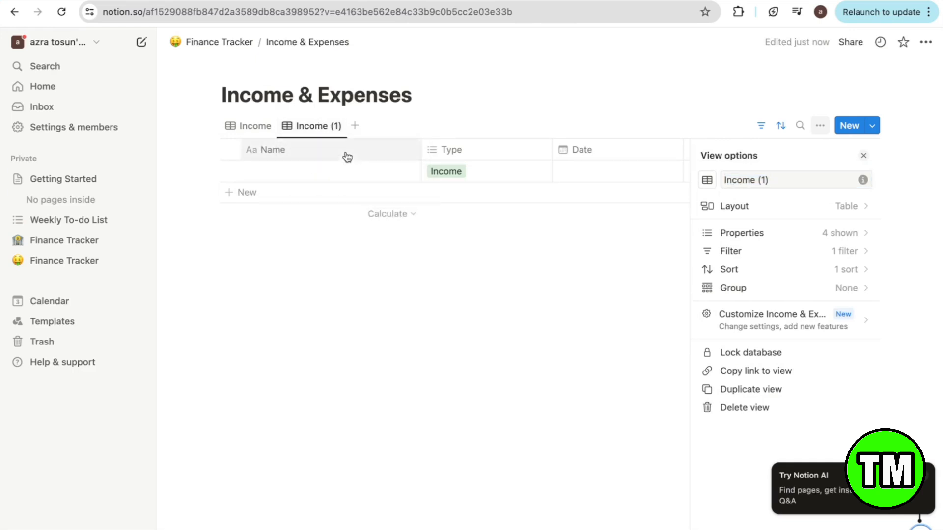
text(Ex)
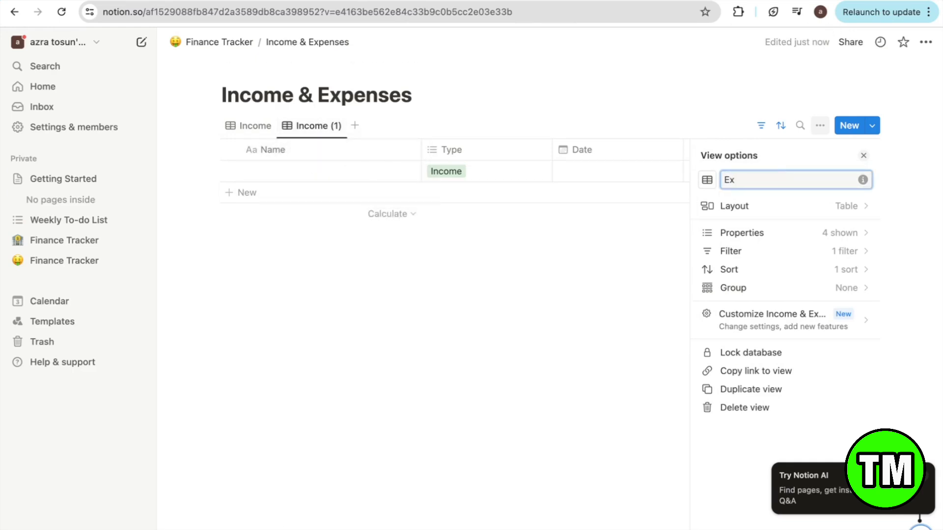
text(pense)
click(728, 151)
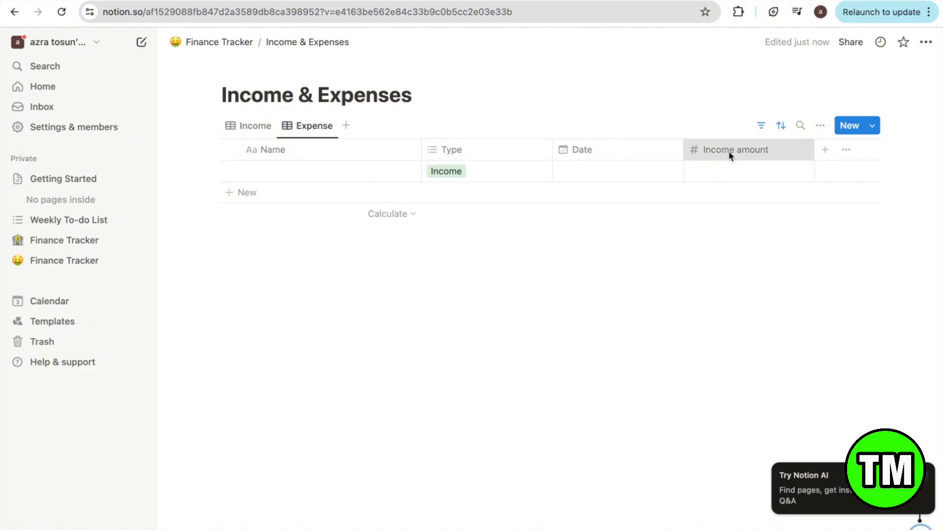
- Duplicate the Income amount property as "Expense Amount" and hide Income amount in the Expense view
click(729, 151)
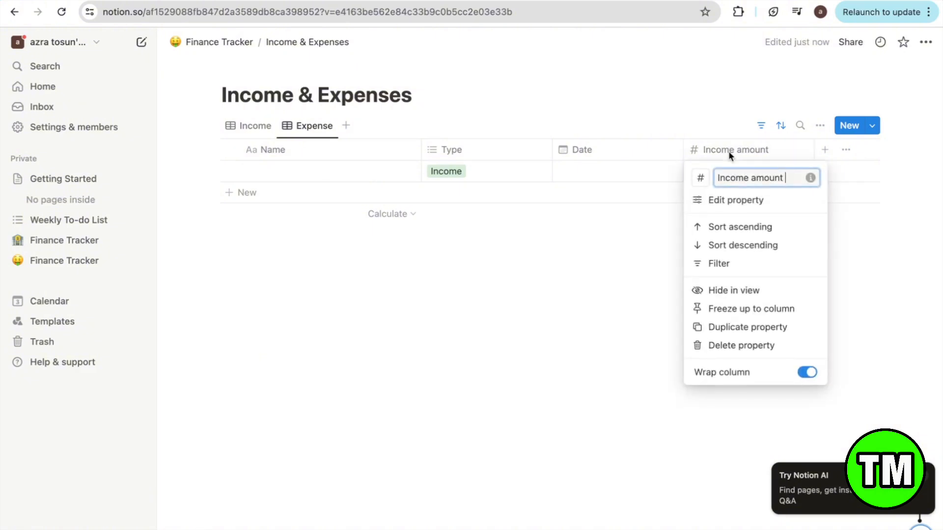
click(746, 328)
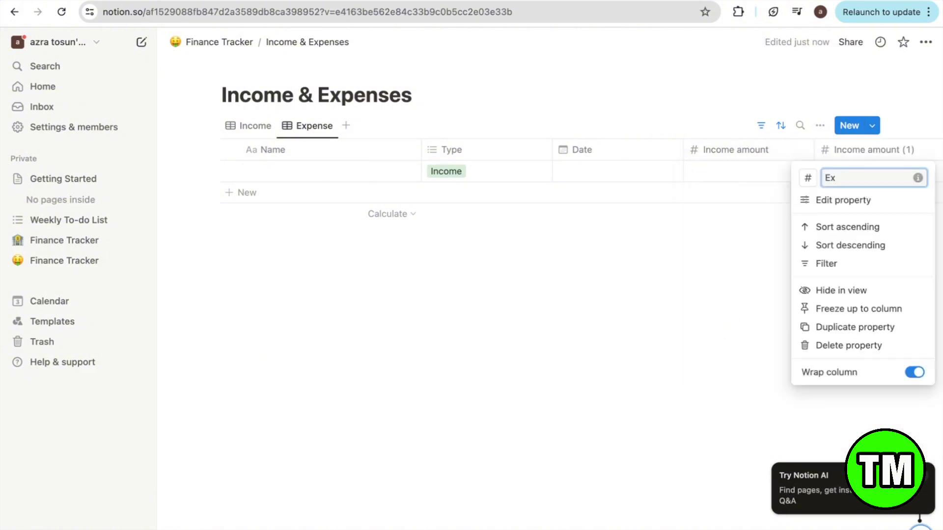
text(Expense Amount)
key(Return)
click(748, 151)
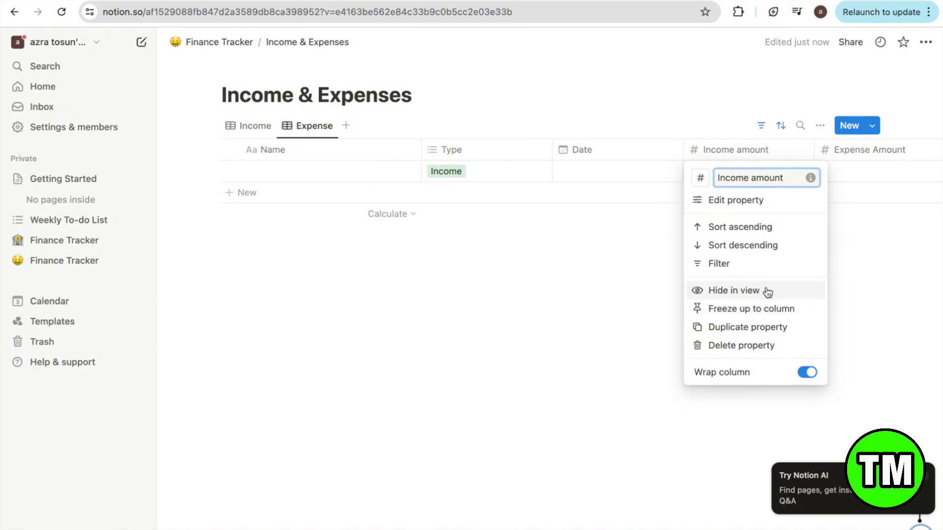
click(745, 293)
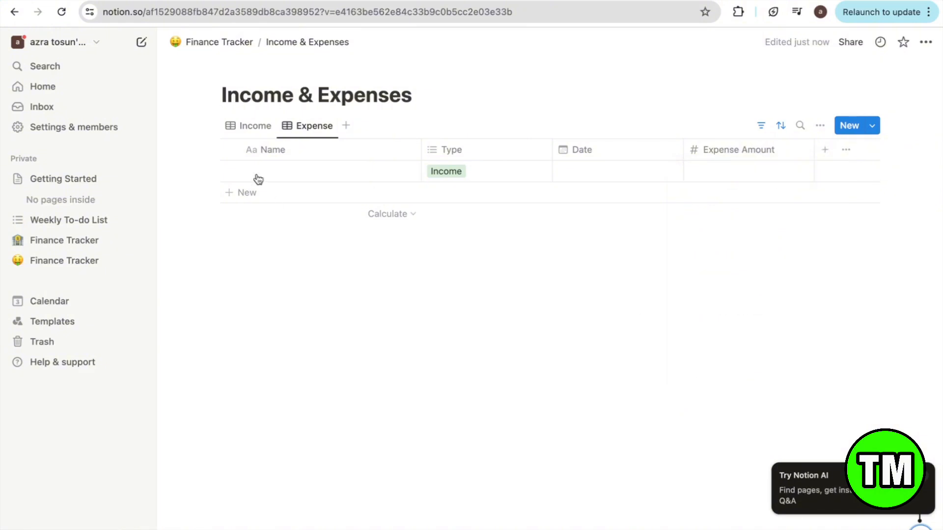
- Hide Expense Amount in the Income view and filter the Expense view to entries whose Type contains only Expense
click(256, 129)
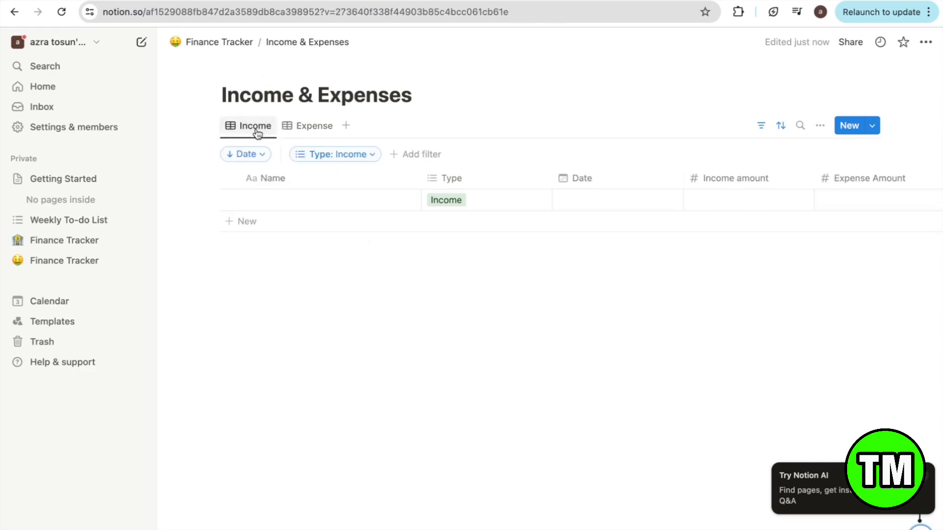
click(901, 186)
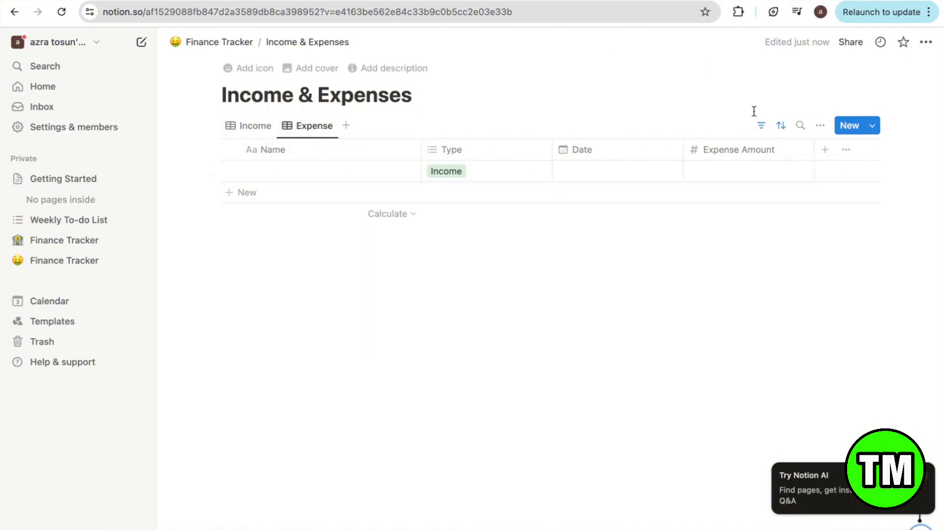
click(761, 128)
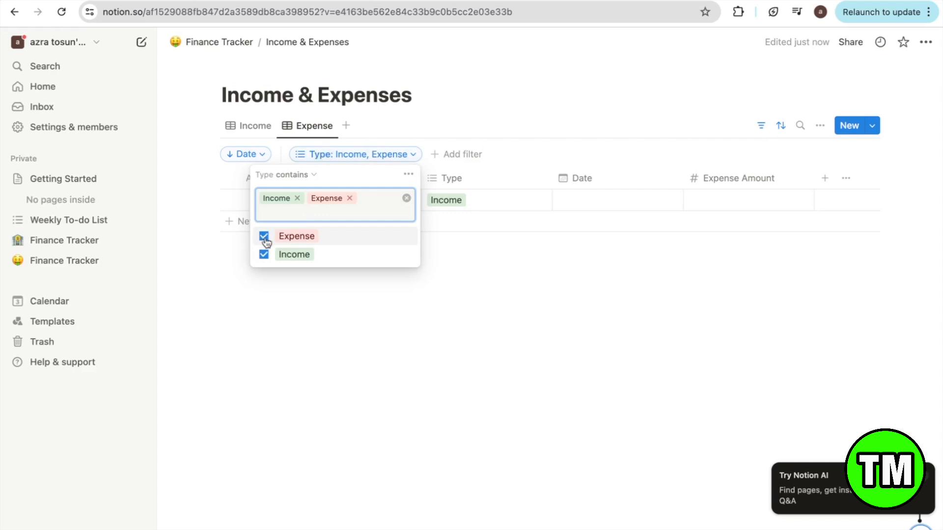
click(264, 253)
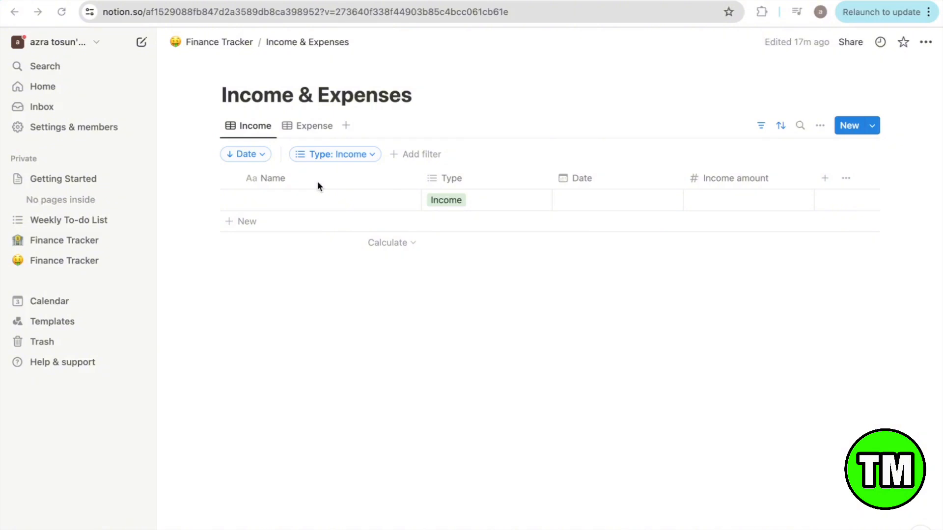
- Name the first entry in the Income view "Paycheck 1" and add another income entry below it
click(277, 200)
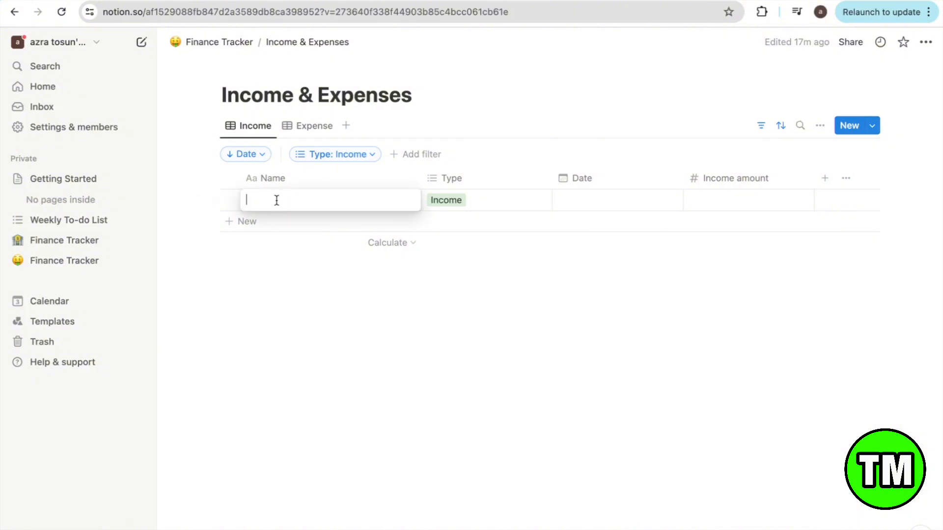
text(Paycheck 1)
key(Return)
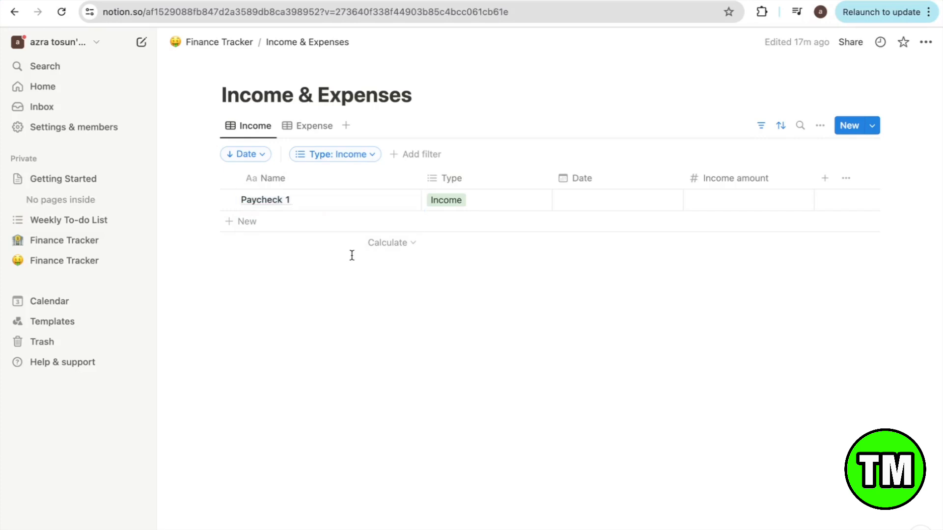
click(248, 223)
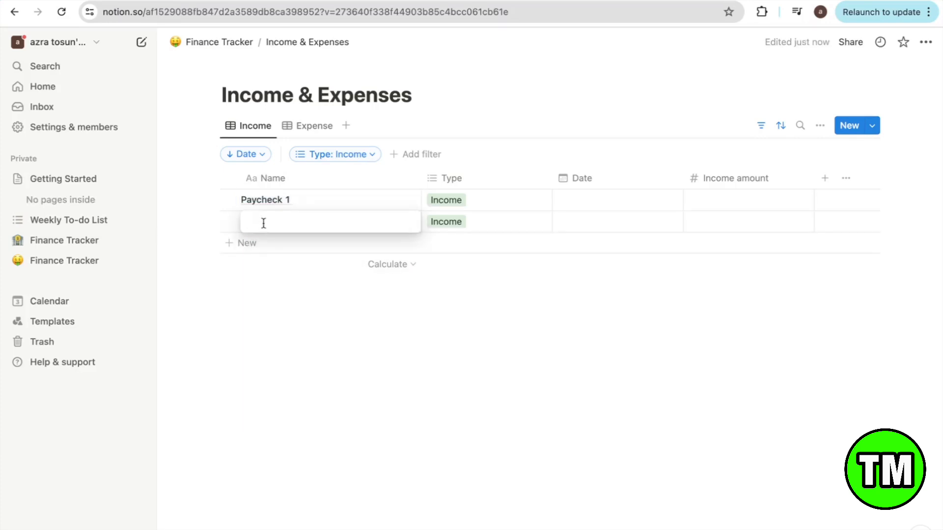
key(shift)
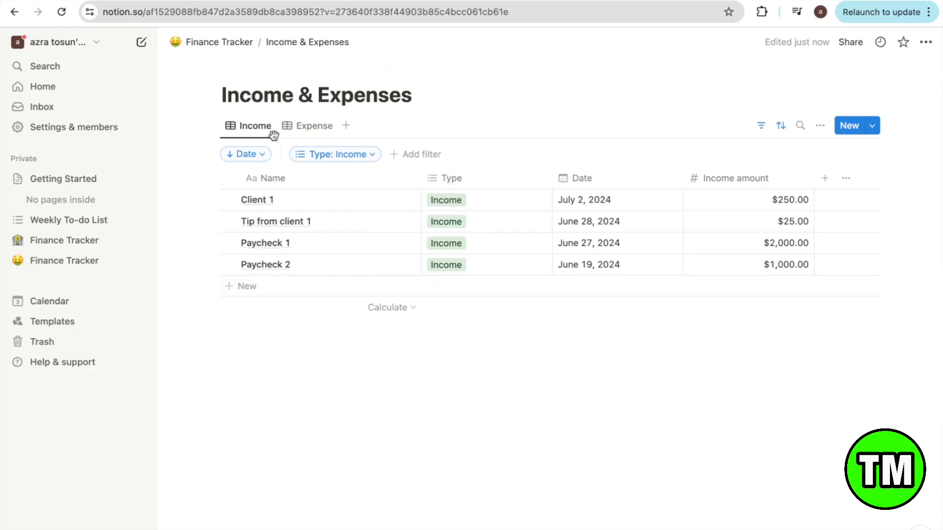
- Add an entry to the empty Expense view and review the entries in both the Income and Expense views
click(314, 129)
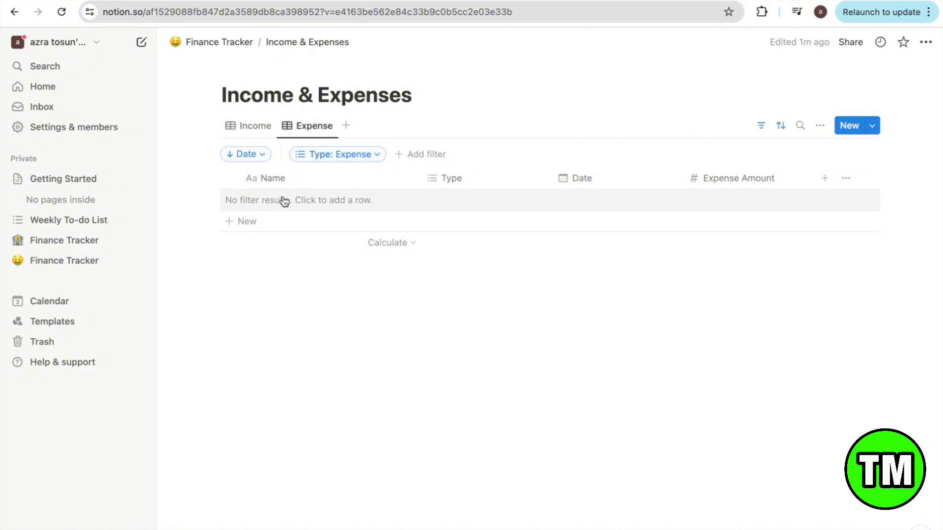
click(286, 205)
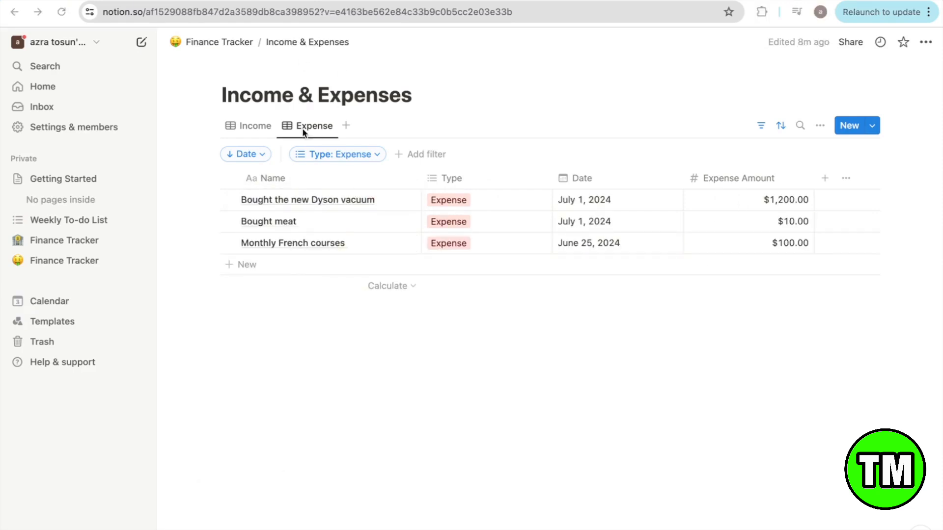
click(245, 127)
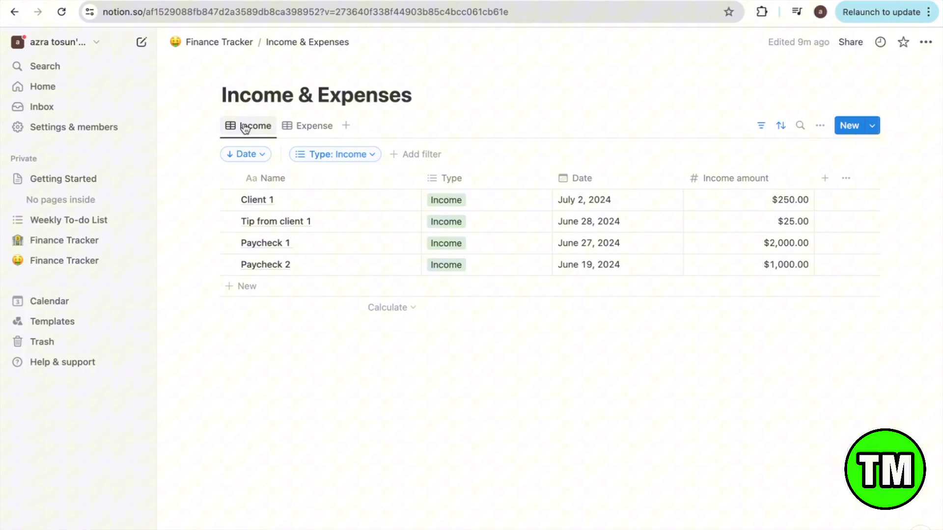
click(300, 126)
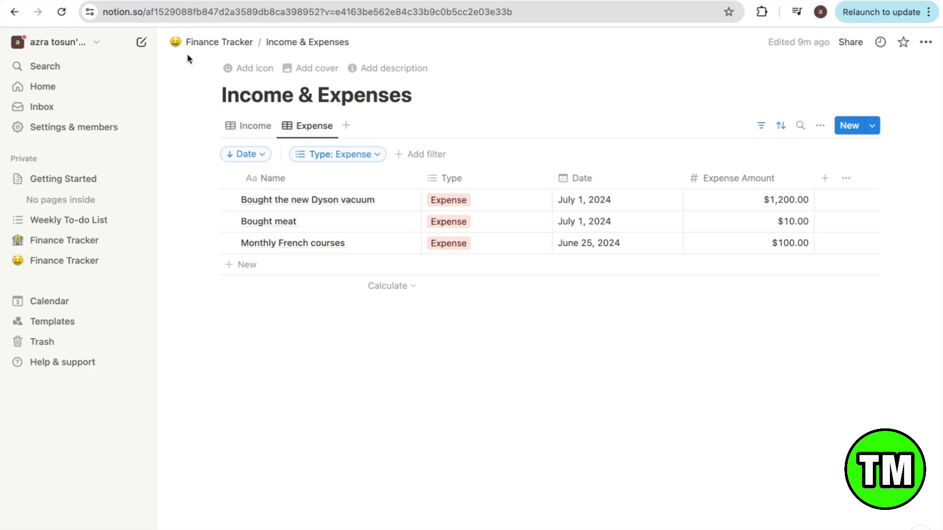
- Add a full-page database to the Finance Tracker page under Income & Expenses and title it "Categories"
click(209, 43)
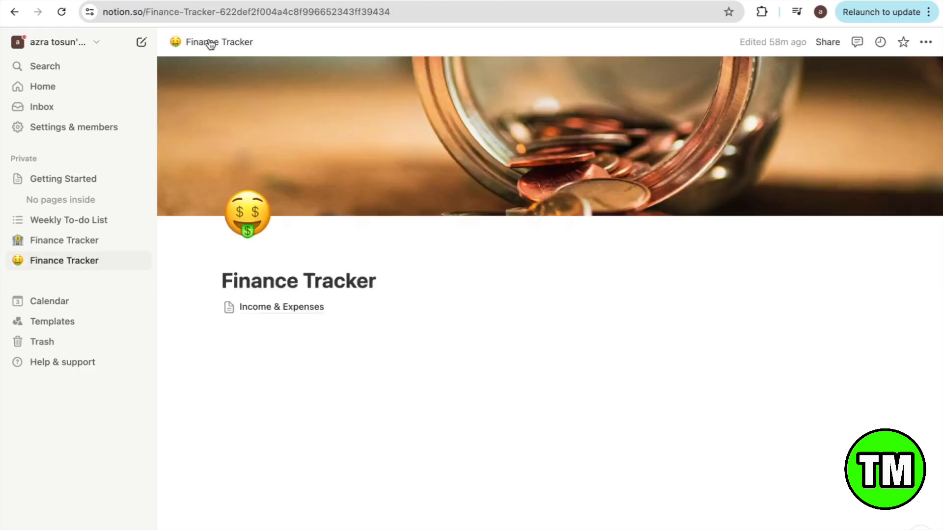
click(247, 343)
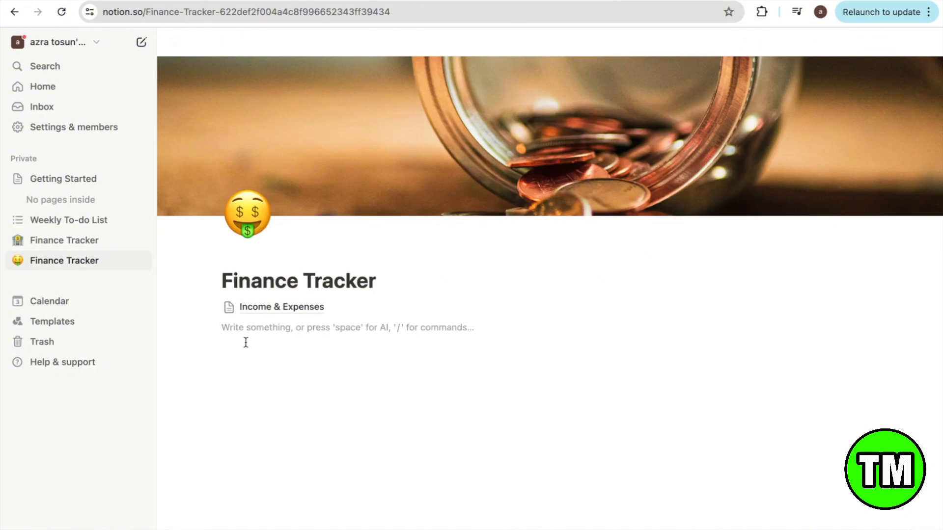
text(/)
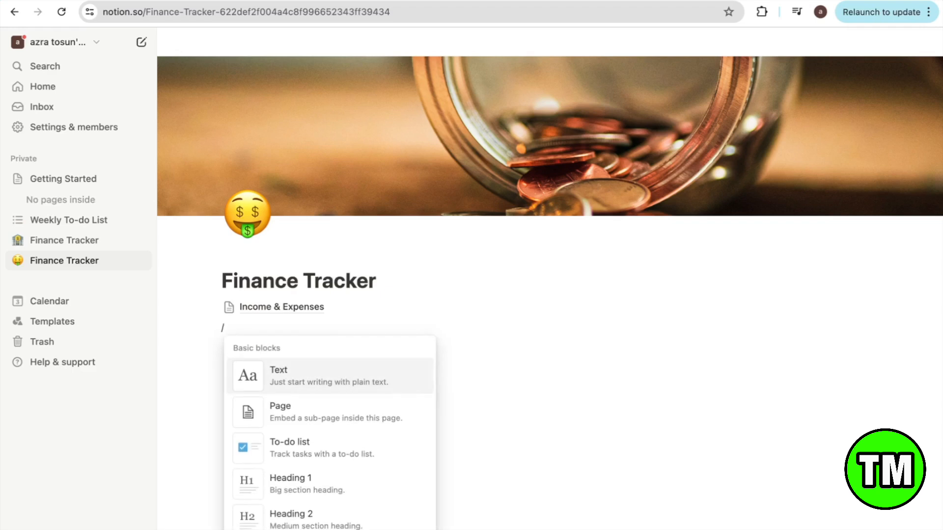
text(database)
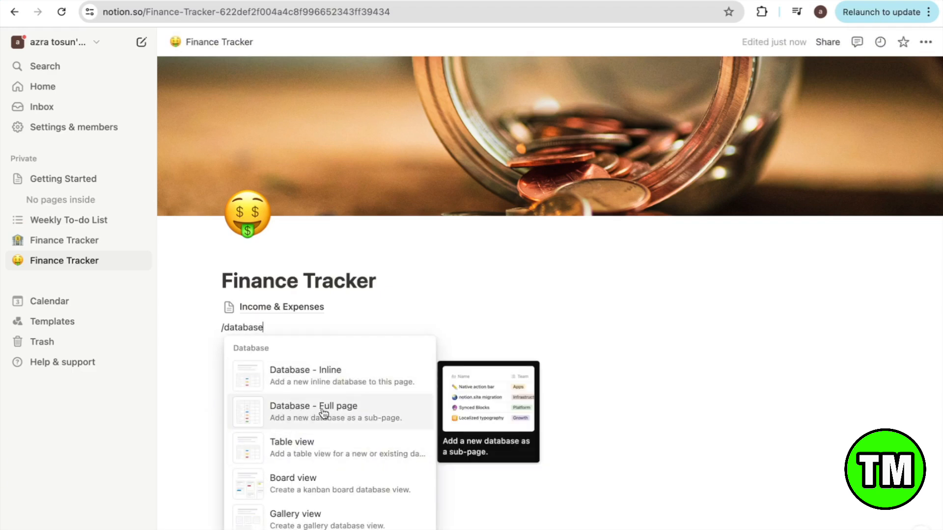
click(290, 421)
click(253, 103)
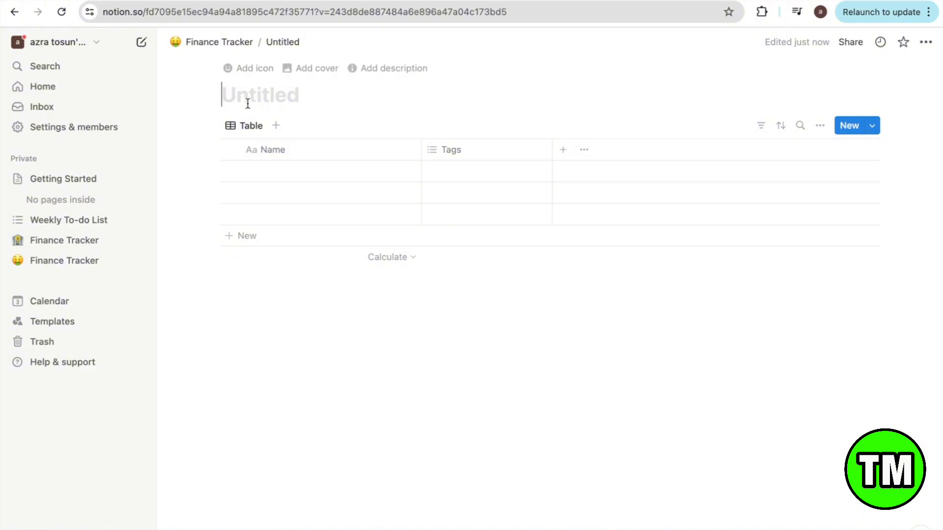
text(Categories)
- Name the three empty entries of the Categories database Rent, Utilities and Groceries
click(268, 179)
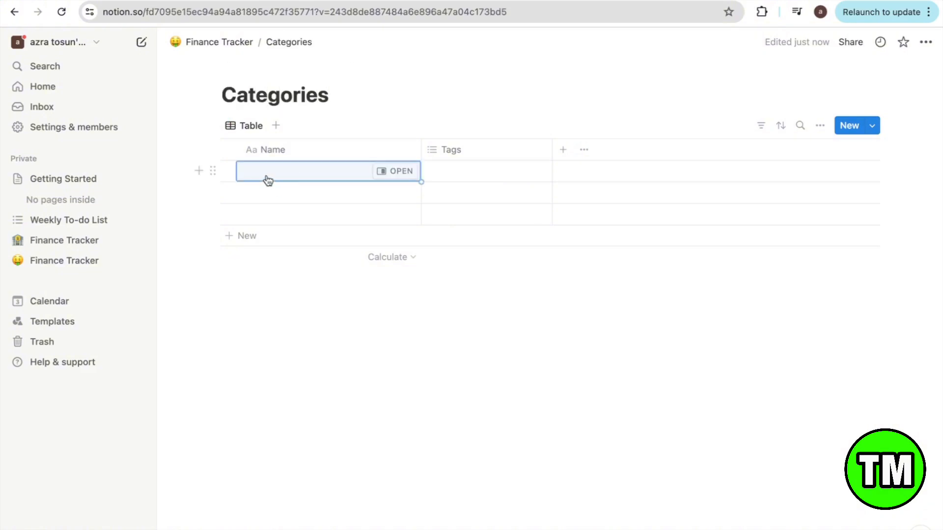
click(295, 177)
key(Caps_Lock)
text(Rent)
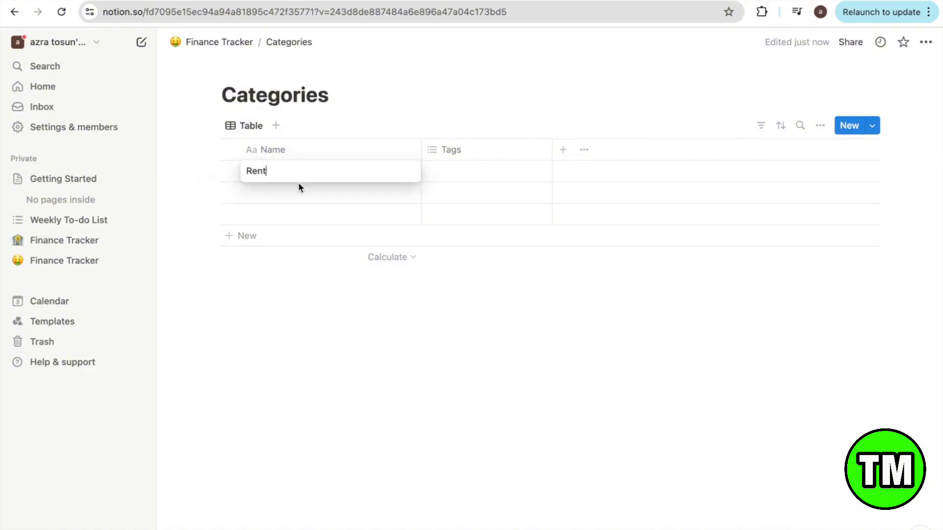
key(Return)
text(Uti)
text(lities)
click(290, 216)
text(Groceri)
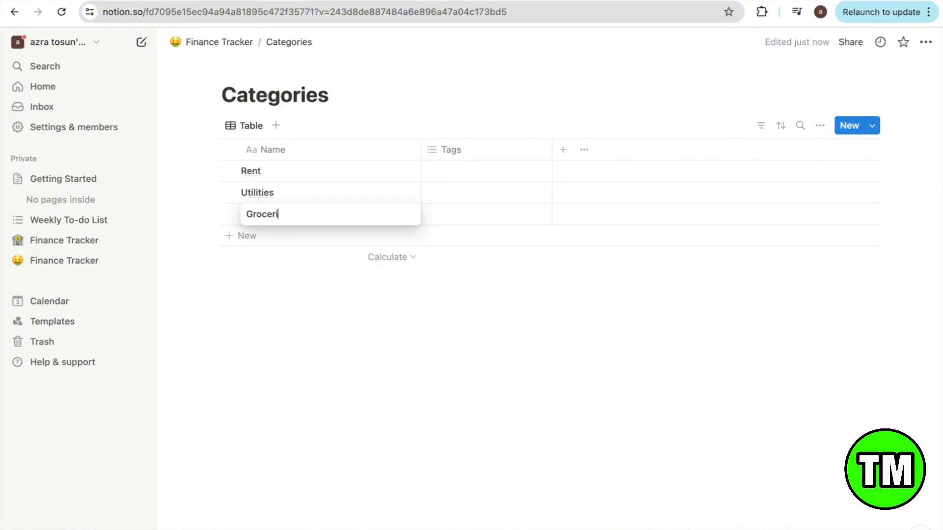
text(es)
key(Escape)
- Add three more entries to the Categories database named Food out, Shopping and Education
click(283, 236)
text(Food out)
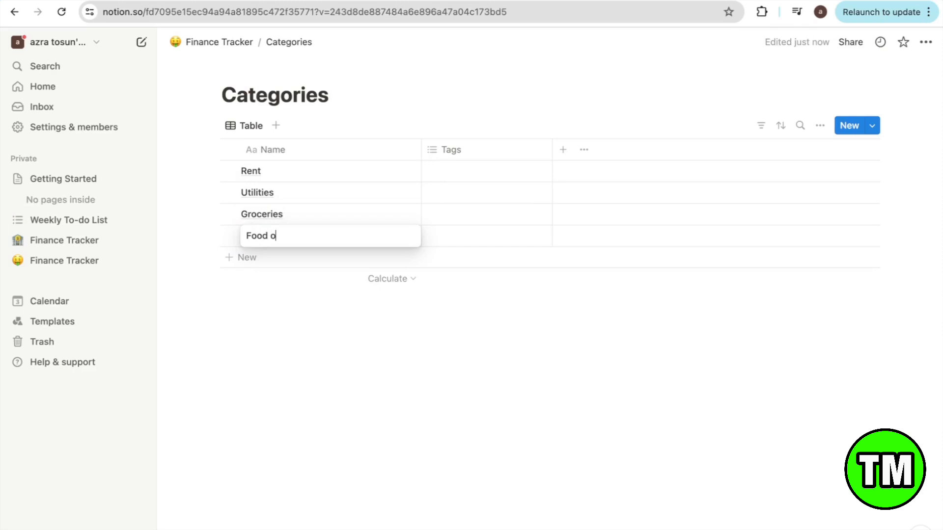
key(Return)
text(Shopping)
key(Return)
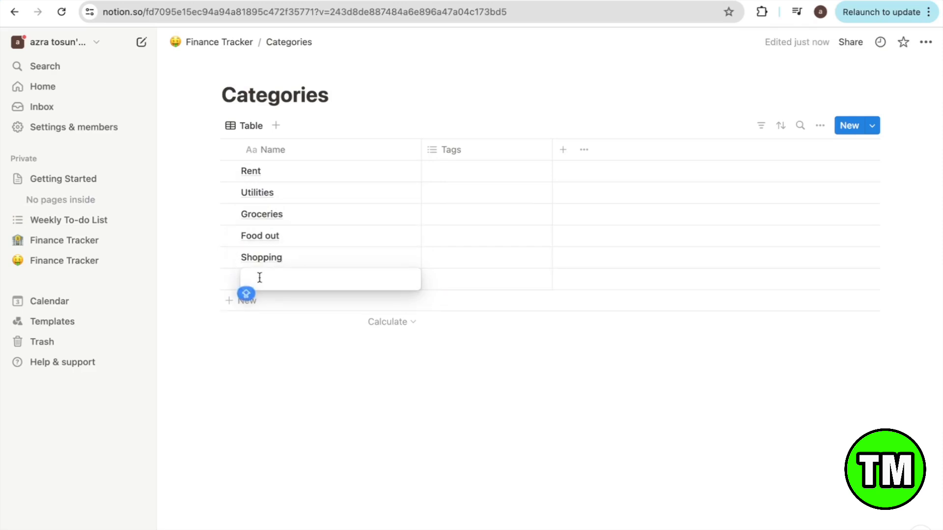
text(Education)
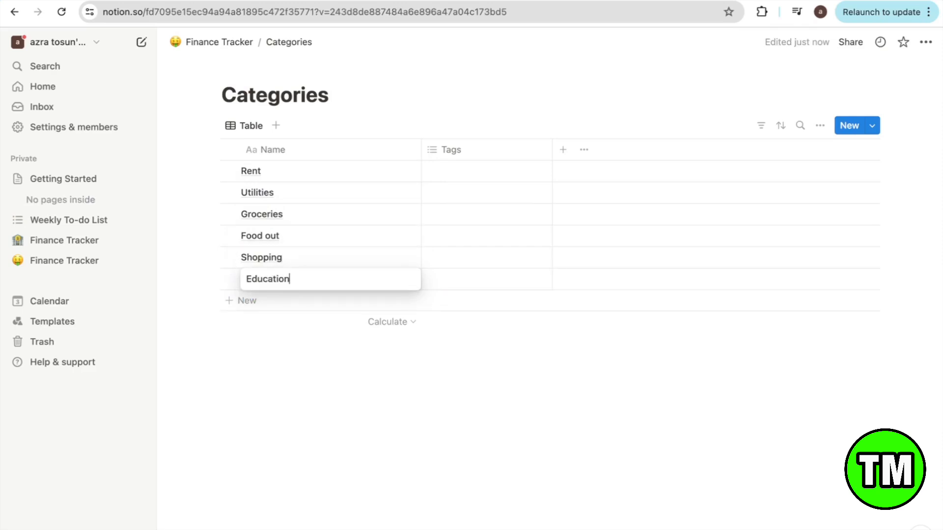
key(Escape)
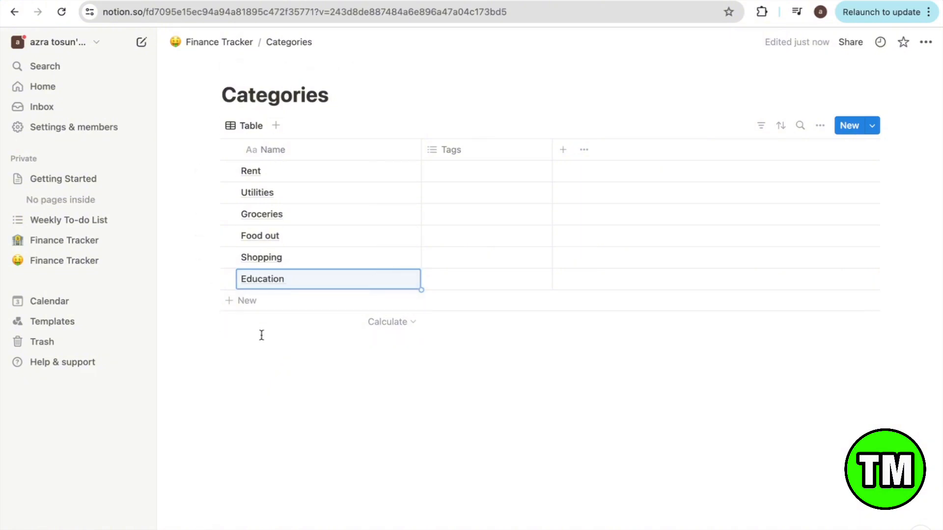
- Delete the Tags property from the Categories database
click(490, 151)
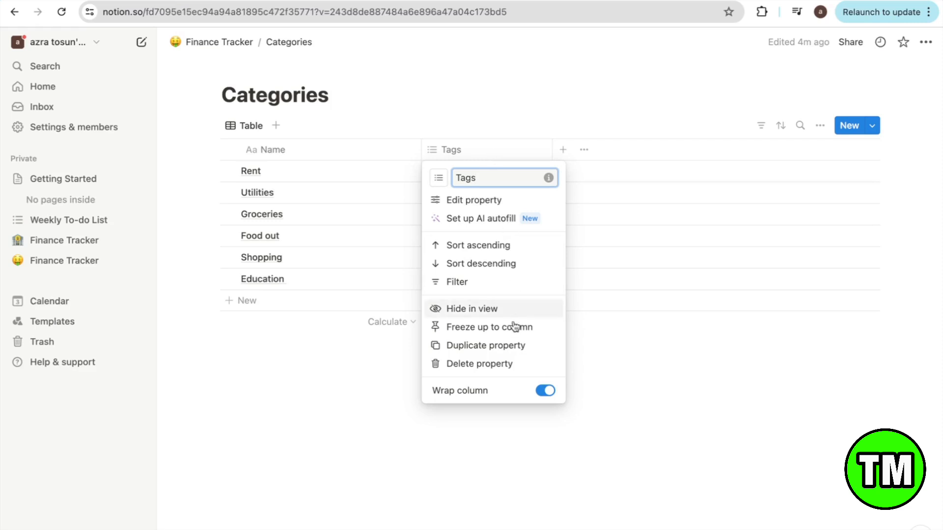
click(500, 365)
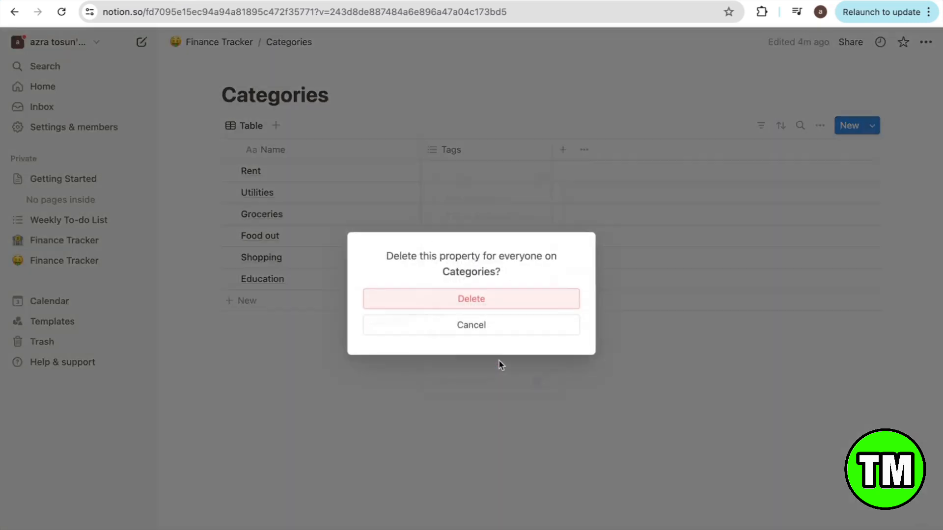
click(468, 304)
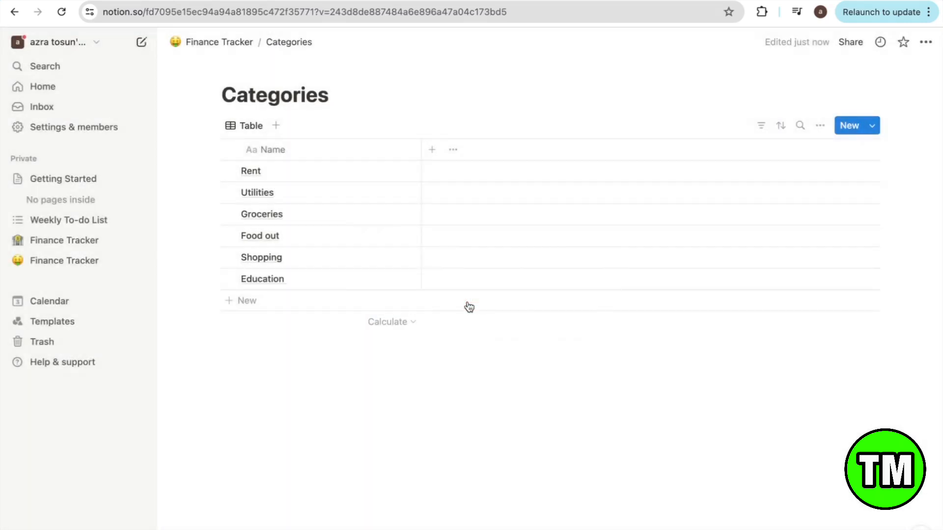
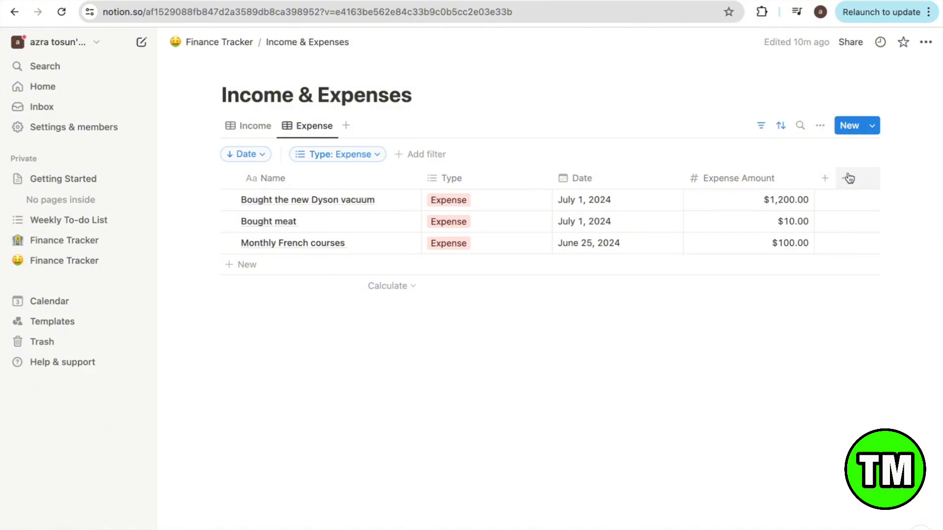
- Show the hidden Categories relation property in the Expense view of Income & Expenses
click(846, 180)
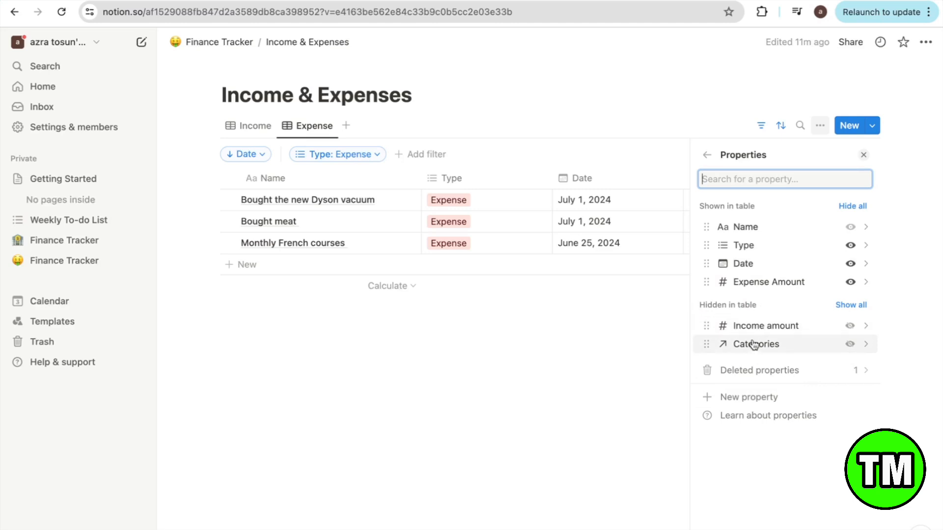
click(849, 345)
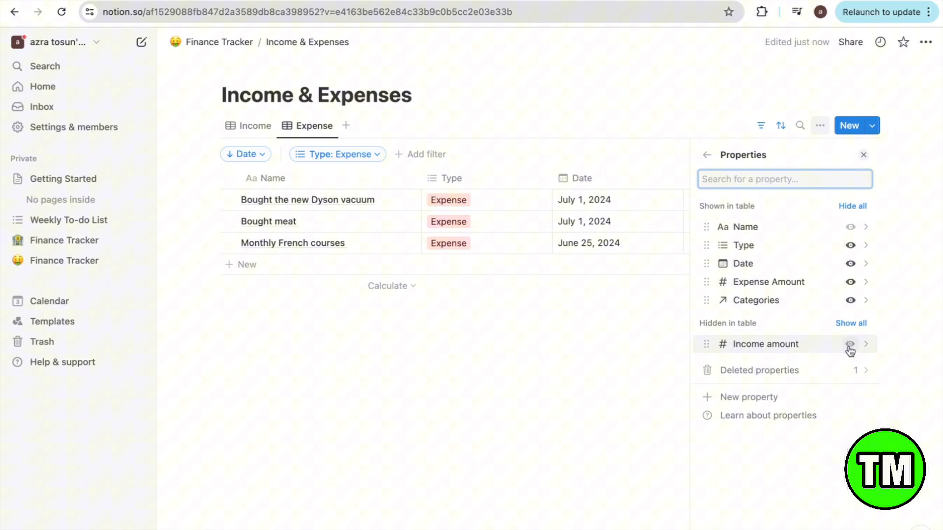
click(629, 305)
scroll(873, 185, right, 2)
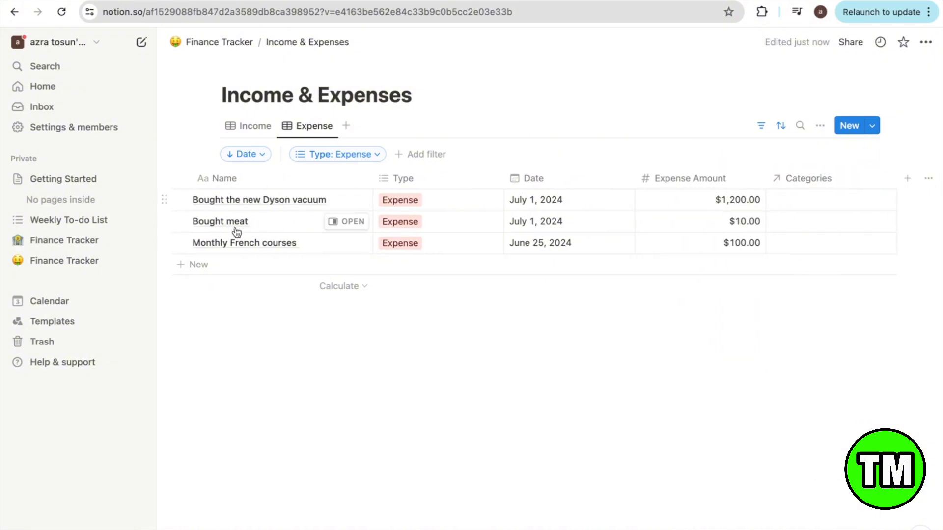
- Link the "Bought meat" expense to the Groceries category
click(837, 225)
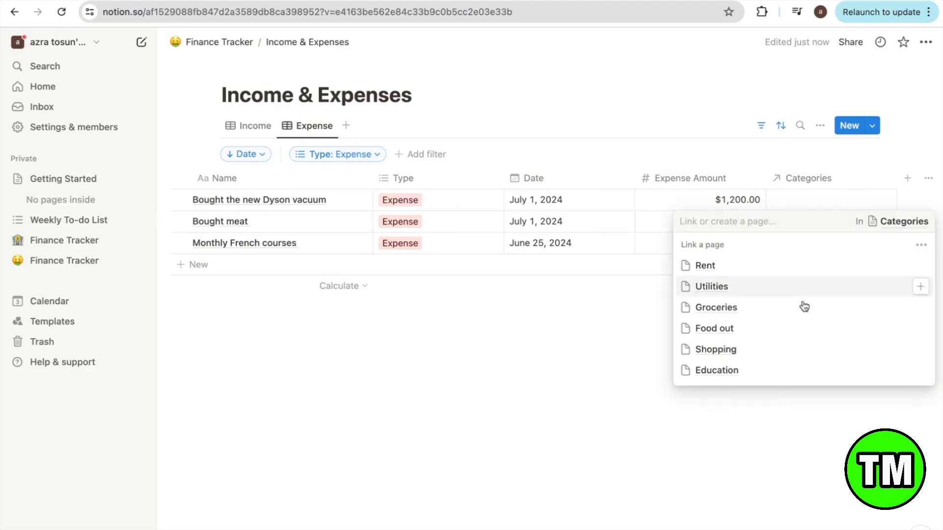
click(766, 312)
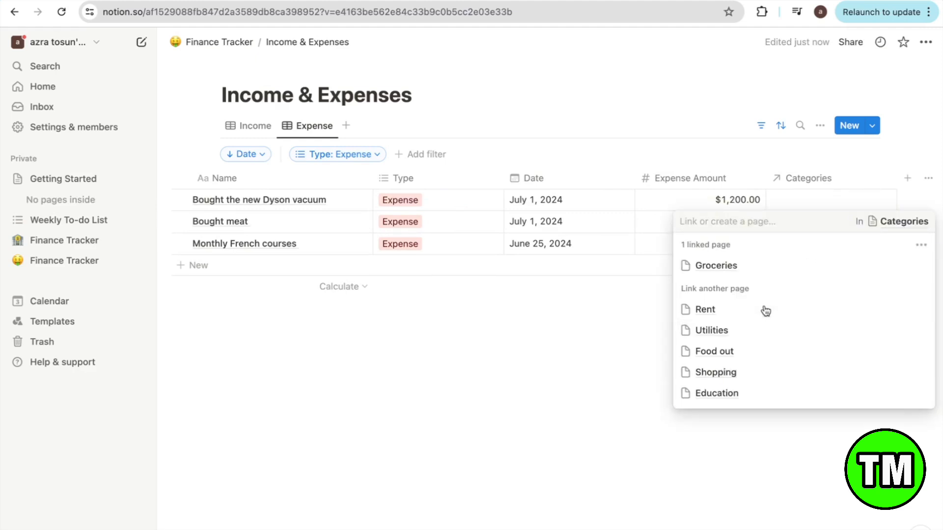
click(644, 294)
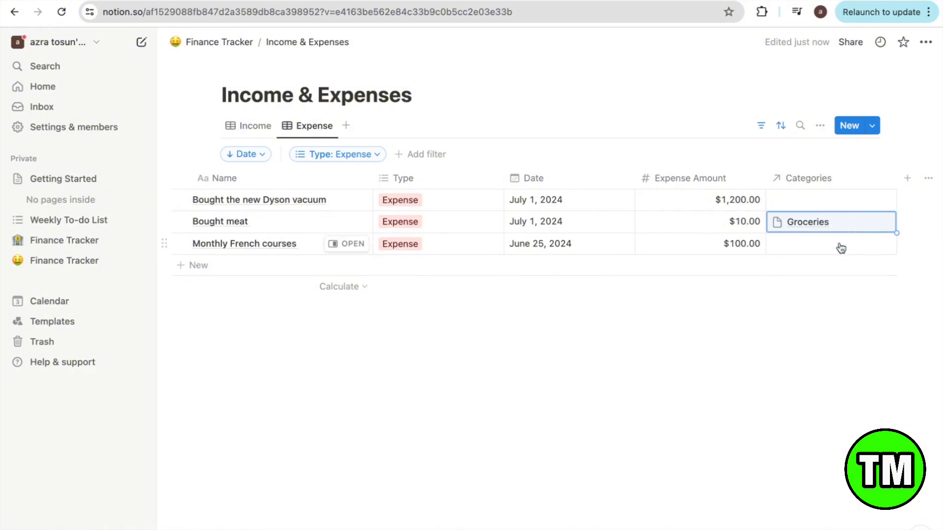
- Link the "Monthly French courses" expense to the Education category
click(840, 248)
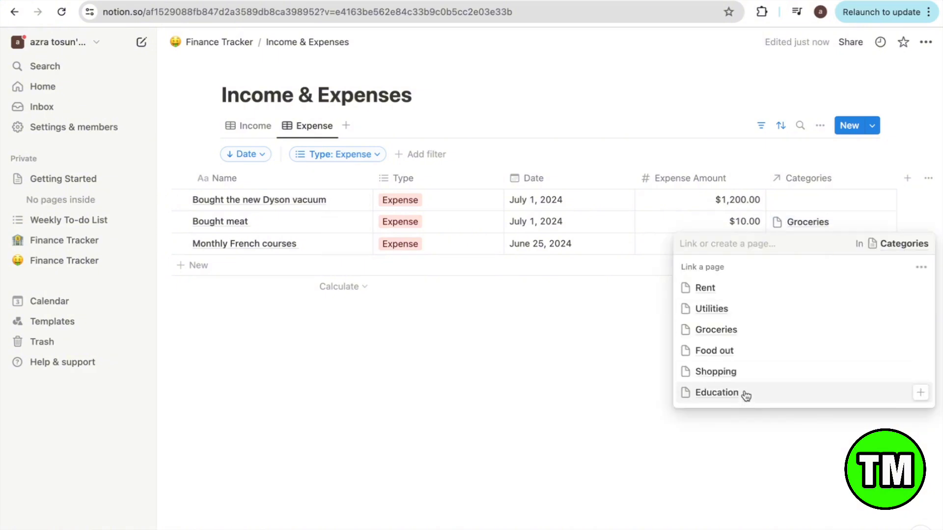
click(745, 394)
click(646, 315)
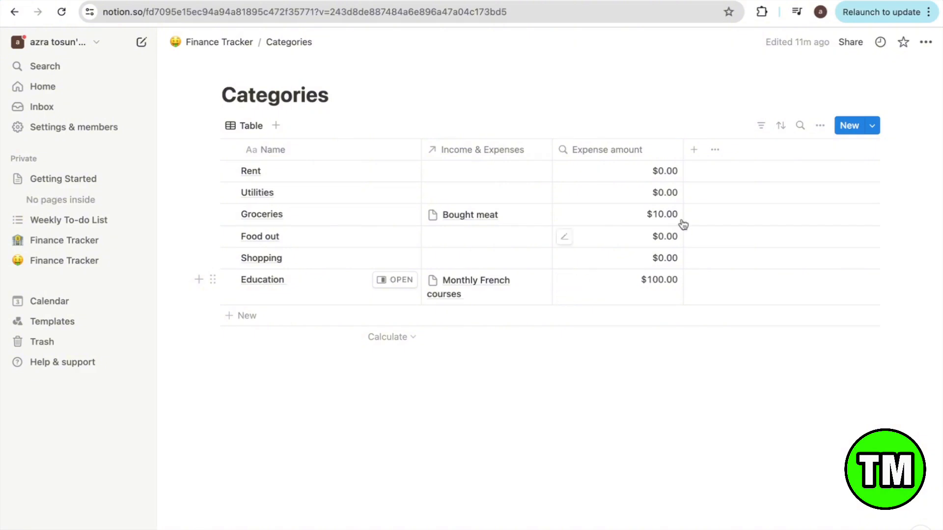
- Rename the Categories table view to "Expense by Category" and change its layout to Gallery
click(823, 128)
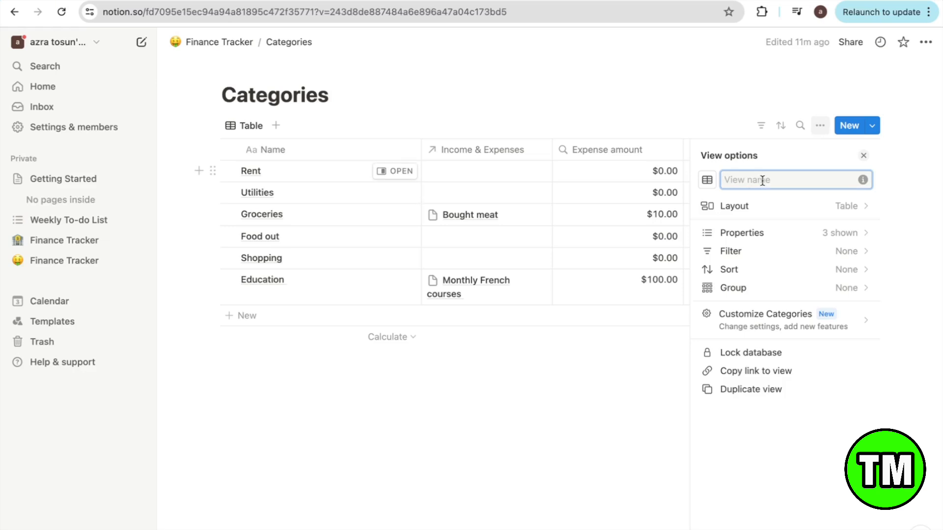
text(Expense by Category)
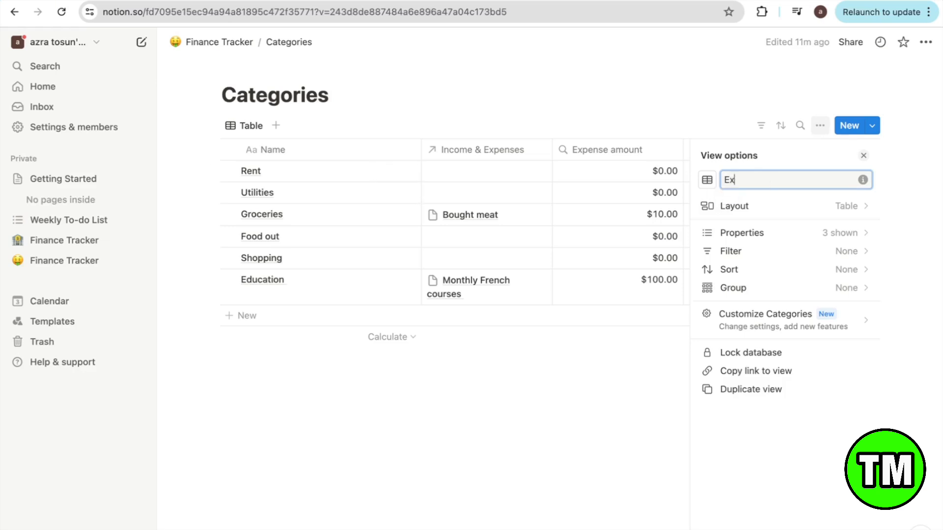
click(758, 209)
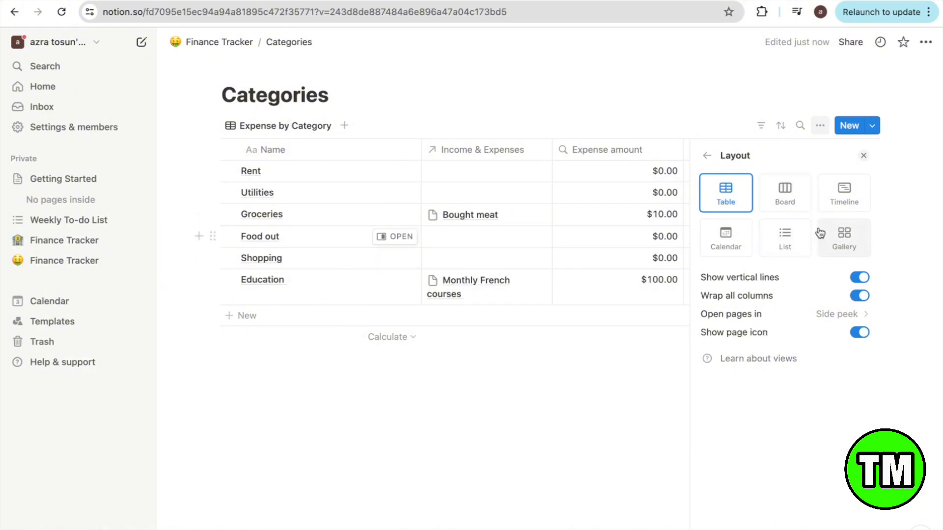
click(839, 244)
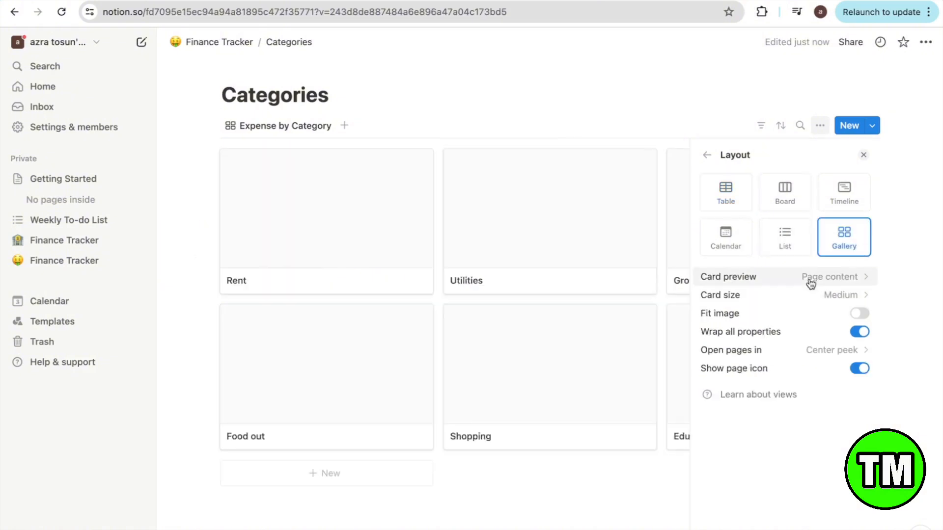
- Set the gallery's card preview to None, keep the card size at Medium, and make pages open in Side peek
click(727, 278)
click(731, 298)
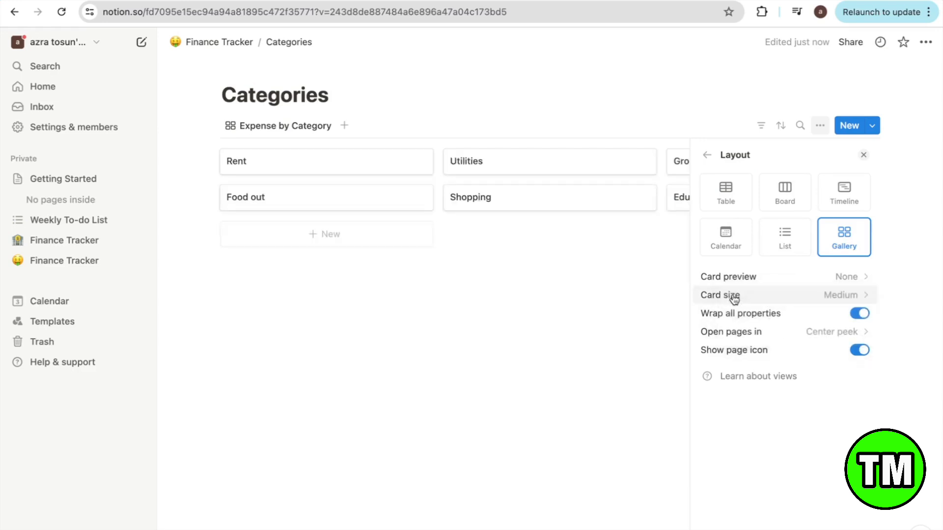
click(732, 296)
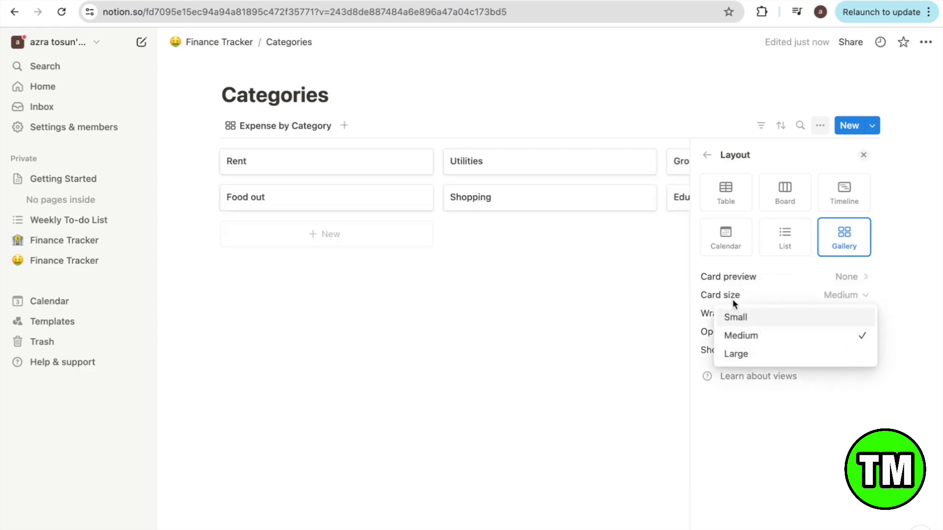
click(739, 335)
click(747, 331)
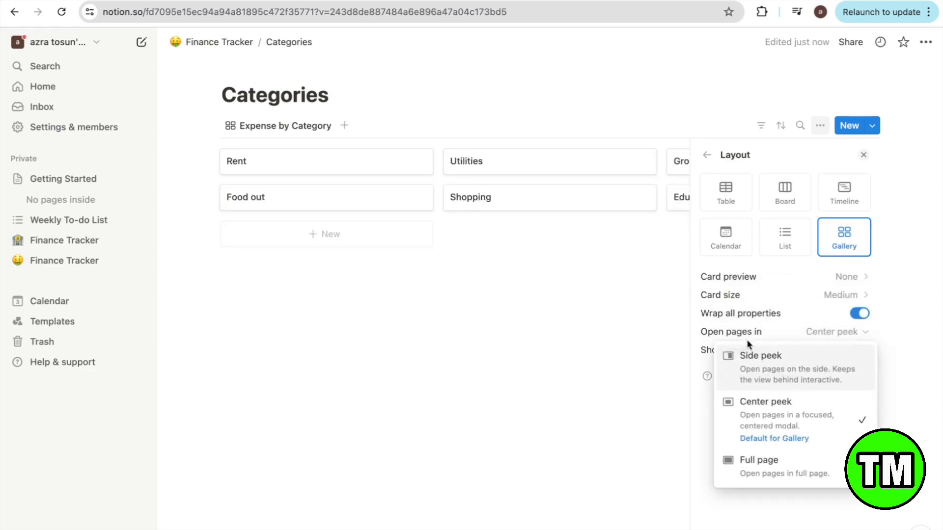
click(754, 376)
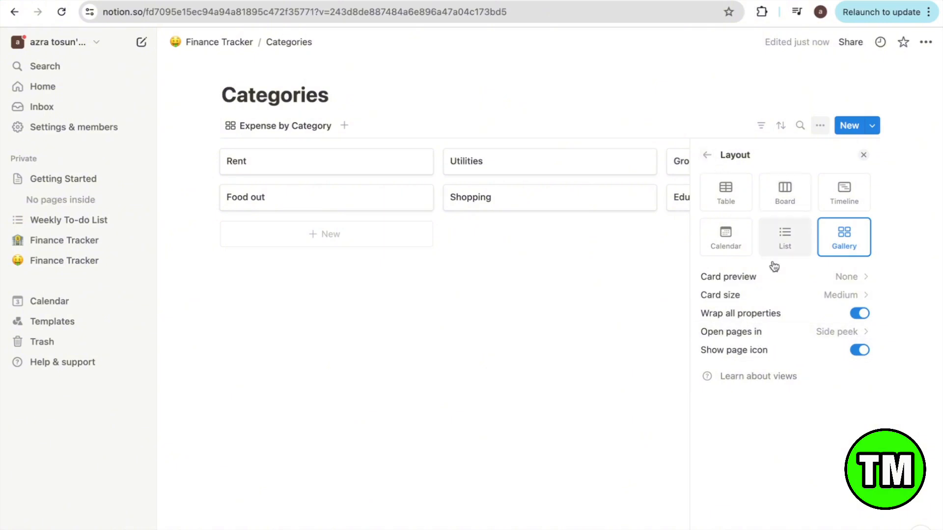
click(706, 155)
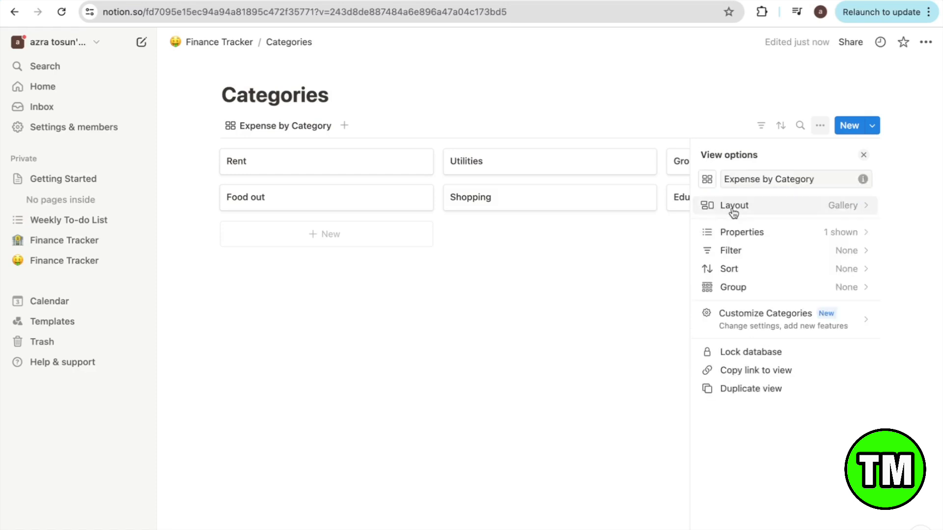
- Show the Expense amount property on the cards of the Expense by Category gallery
click(712, 238)
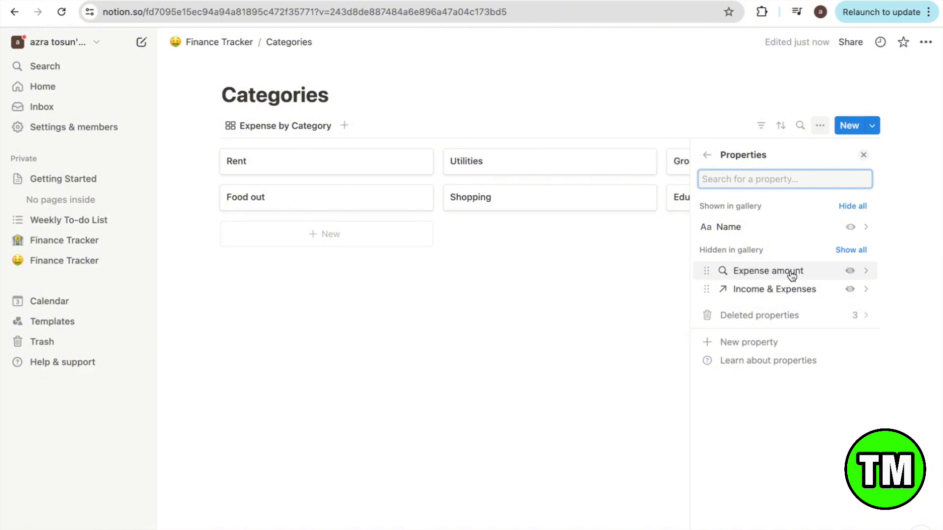
click(850, 270)
click(617, 298)
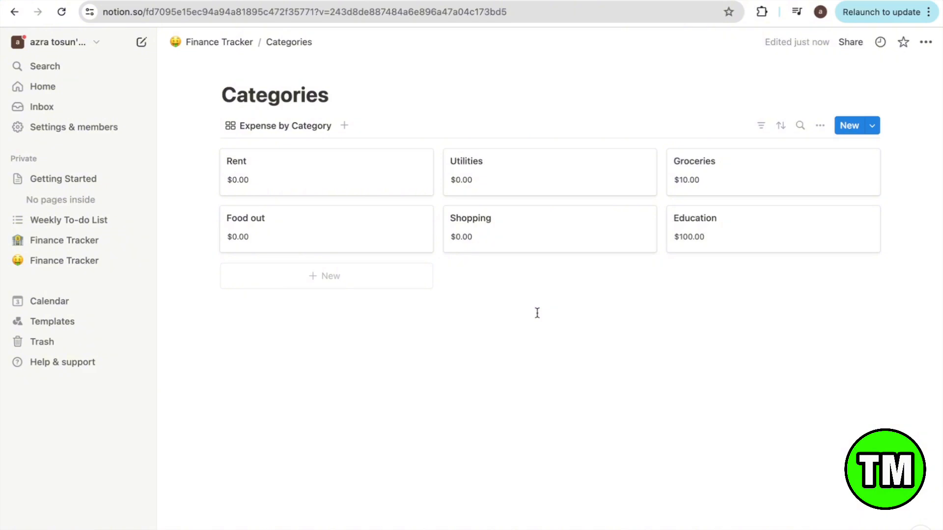
- Filter the Expense by Category gallery to categories with an Expense amount greater than 0
click(760, 128)
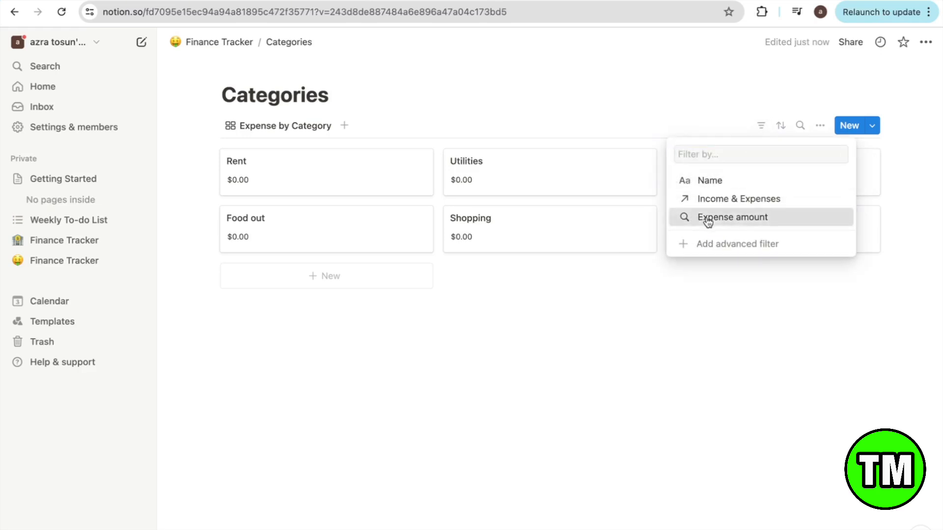
click(711, 222)
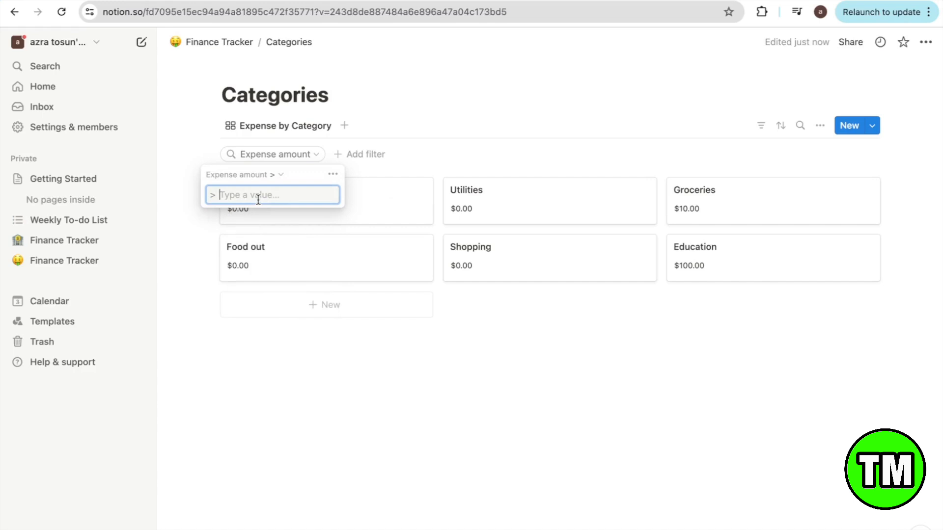
text(0)
key(Escape)
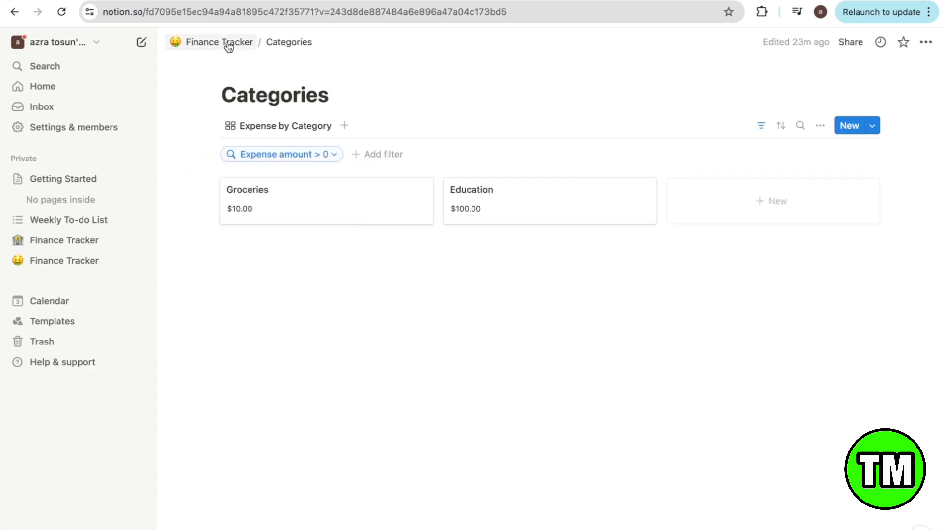
- Add a full-page database below Categories on the Finance Tracker page and title it "Savings"
click(227, 46)
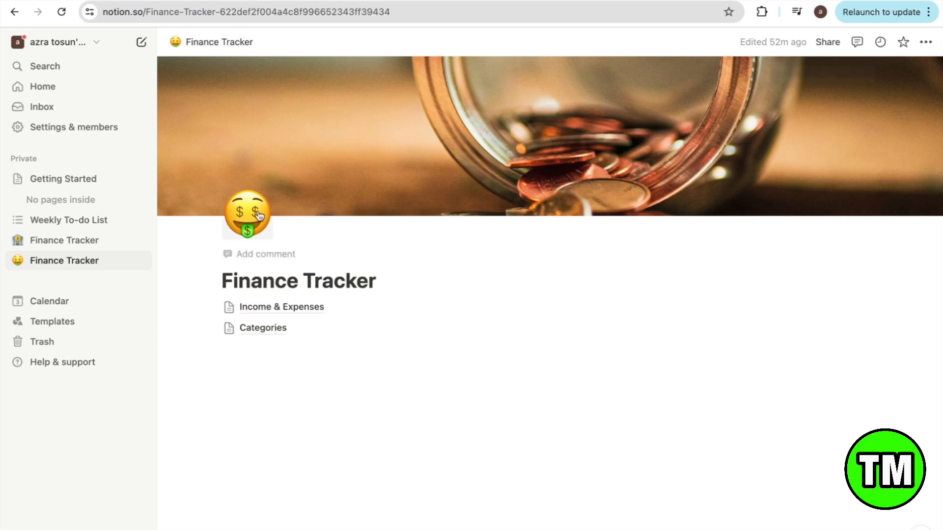
click(244, 356)
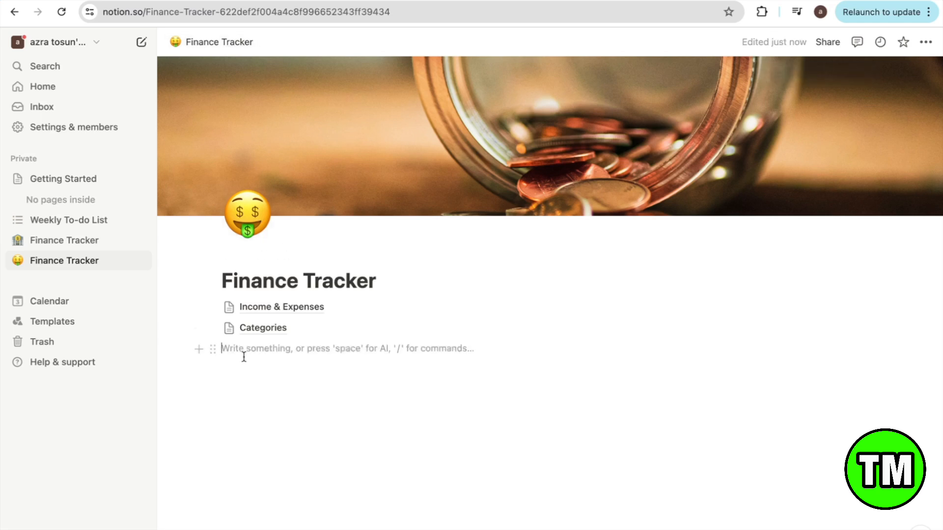
text(/data)
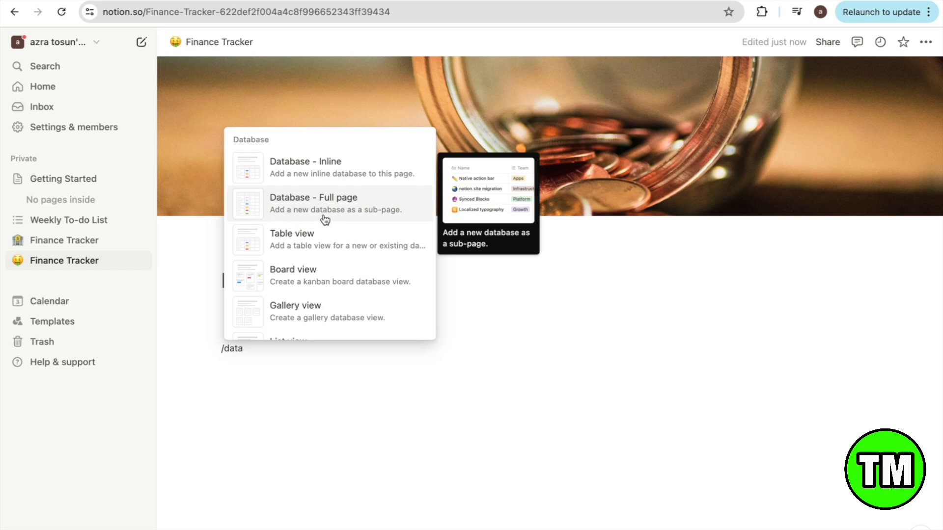
click(328, 205)
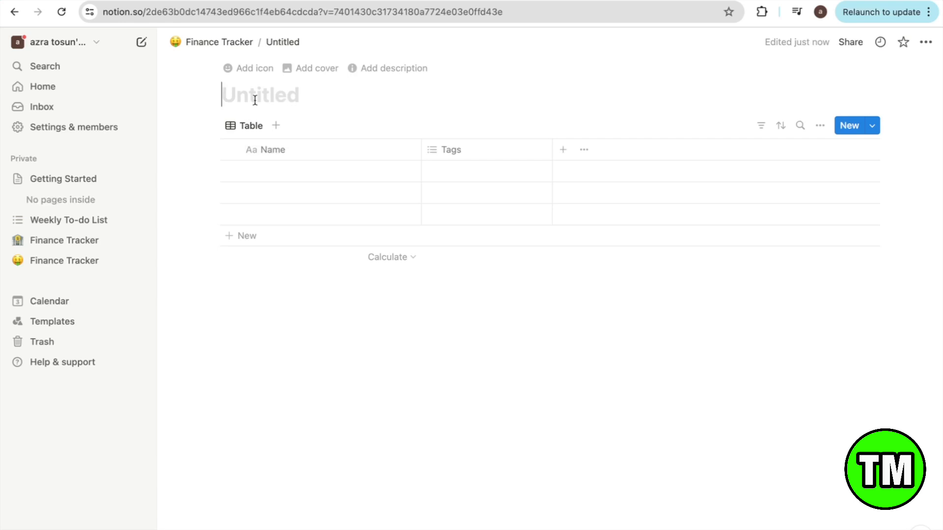
click(255, 100)
text(Savings)
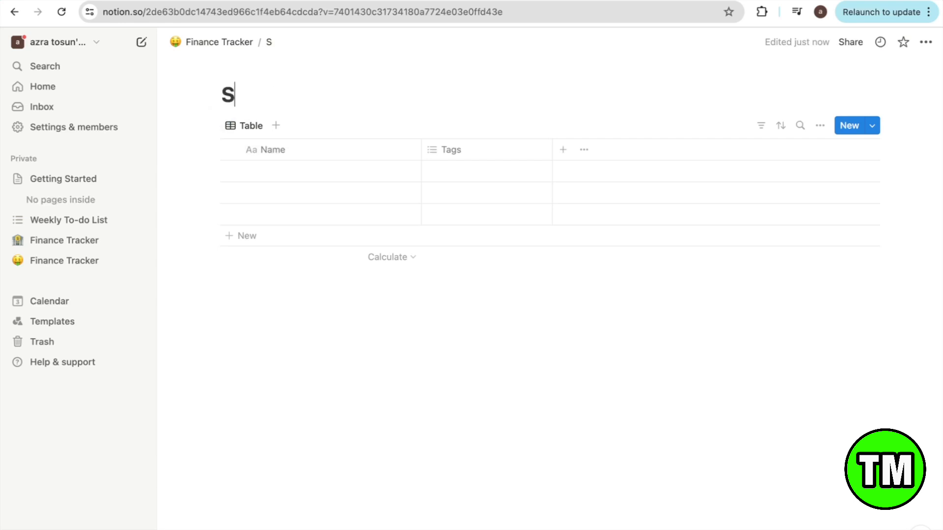
- Delete the Tags property from the Savings database
click(506, 153)
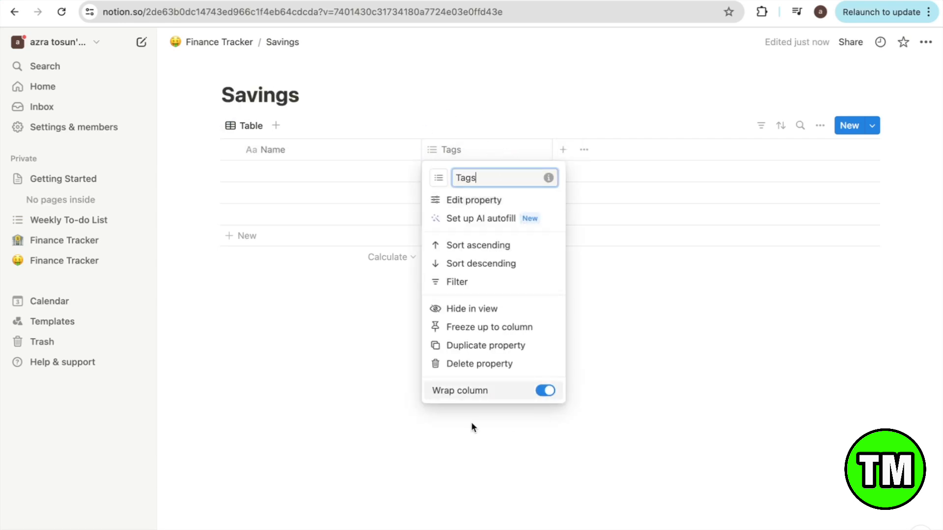
click(479, 363)
click(481, 289)
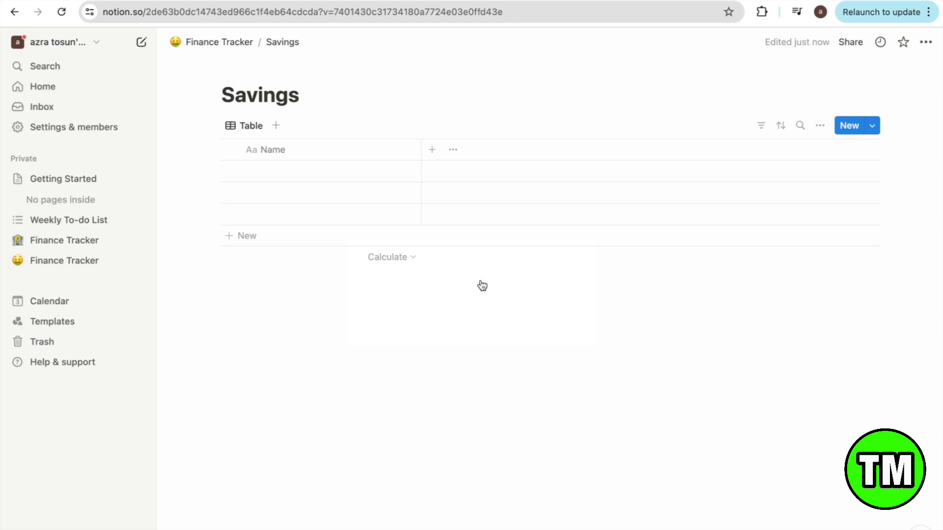
- Add a Date property to the Savings database
click(432, 150)
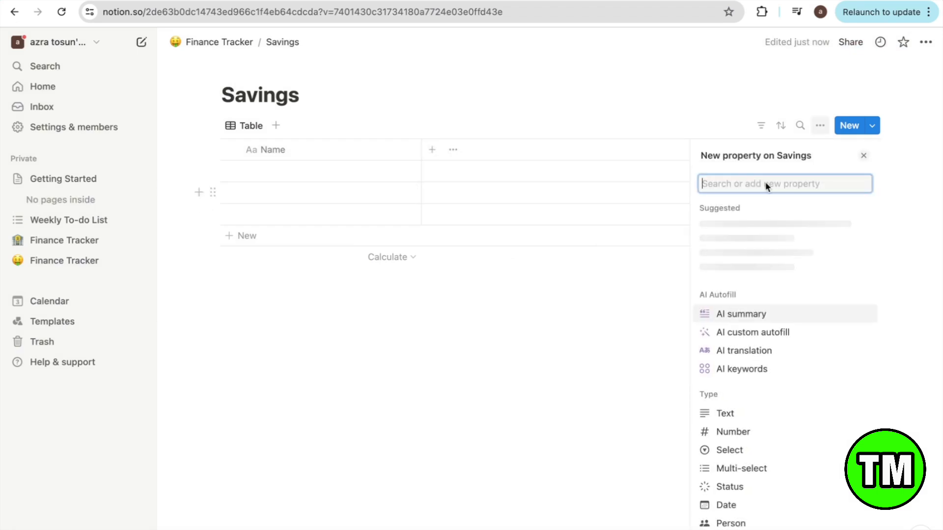
text(Date)
key(Return)
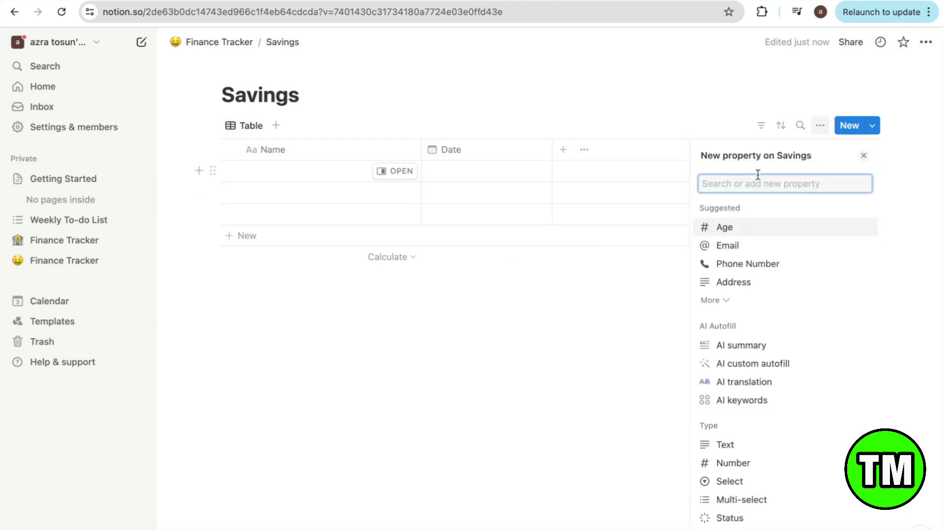
- Add a Number property to the Savings database and set its number format to US Dollar
text(Number)
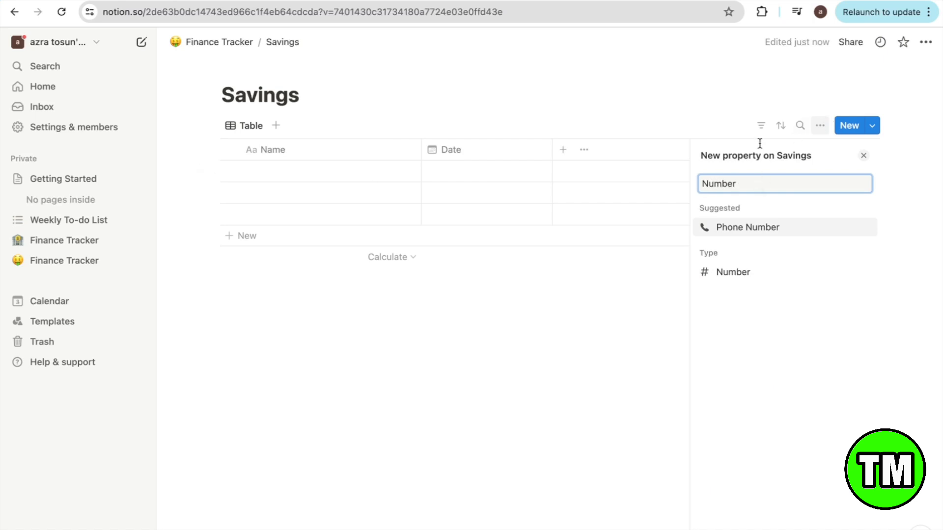
click(733, 272)
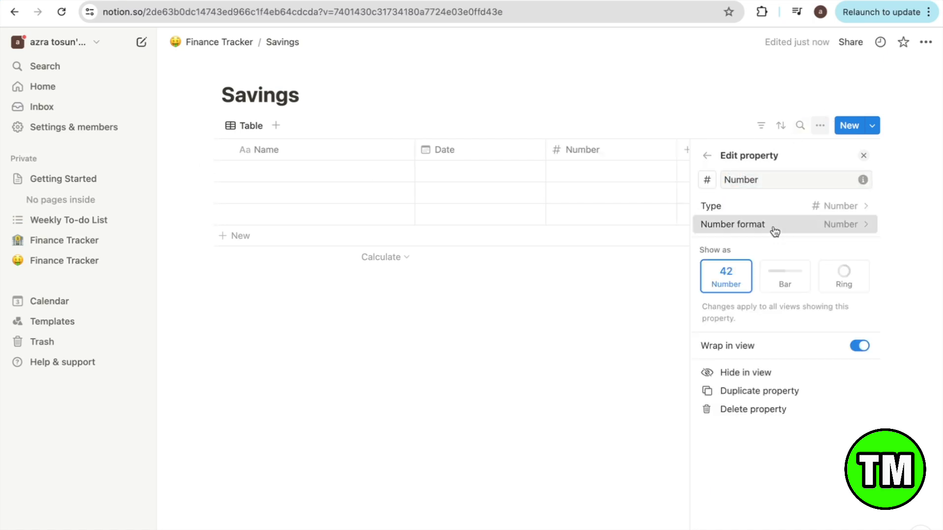
click(775, 229)
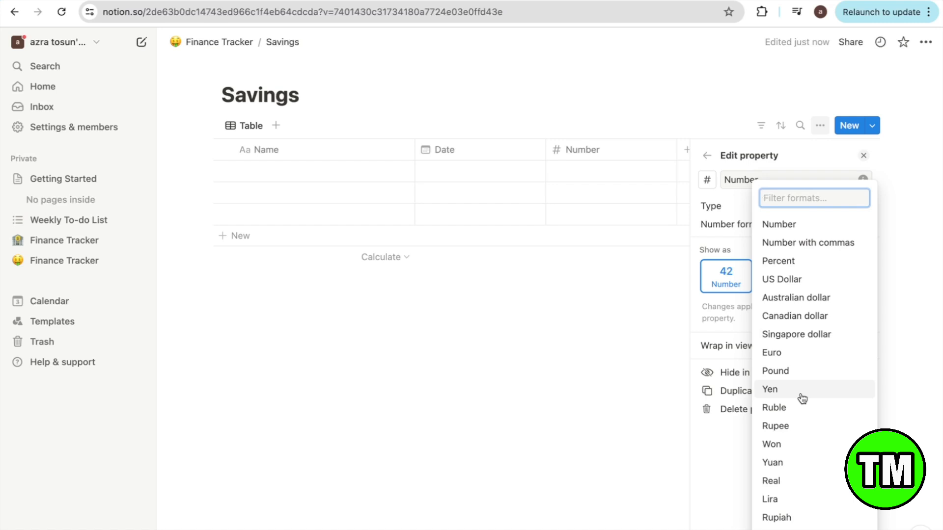
click(791, 280)
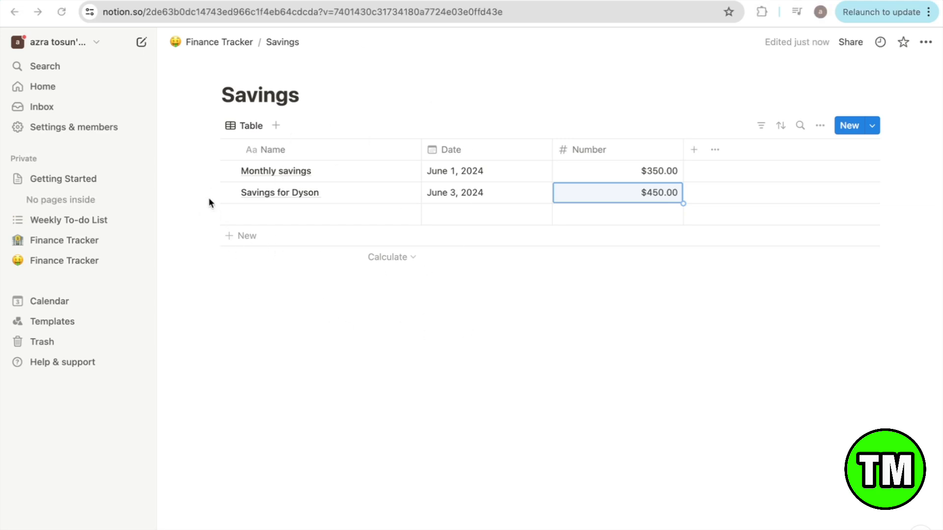
- Add a full-page database below Savings on the Finance Tracker page, titled "Goals and Wish list", with entries "Monthly savings: June 2024" and "Dyson"
click(221, 43)
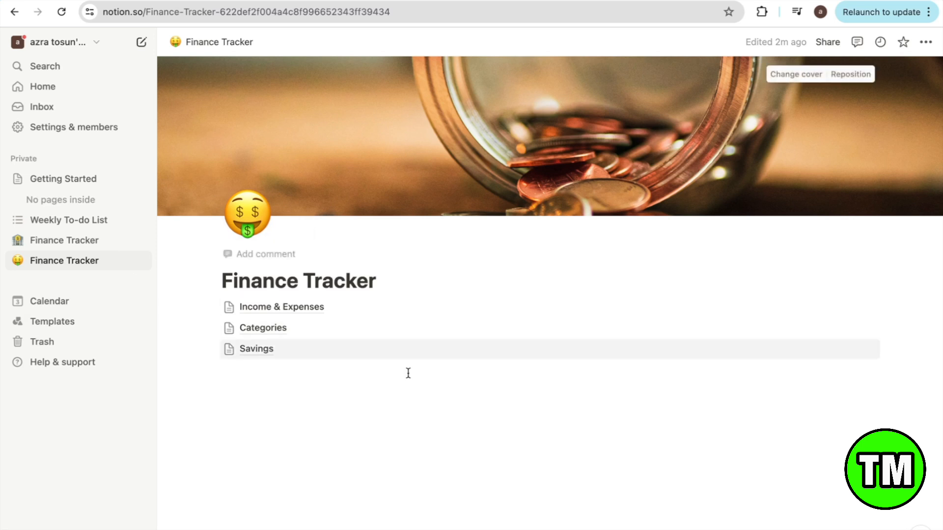
mouse_move(320, 348)
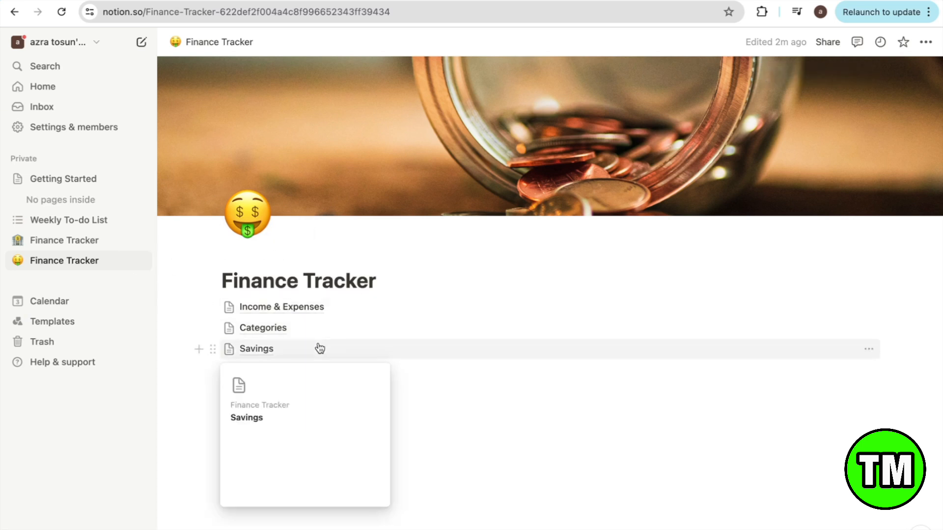
click(262, 374)
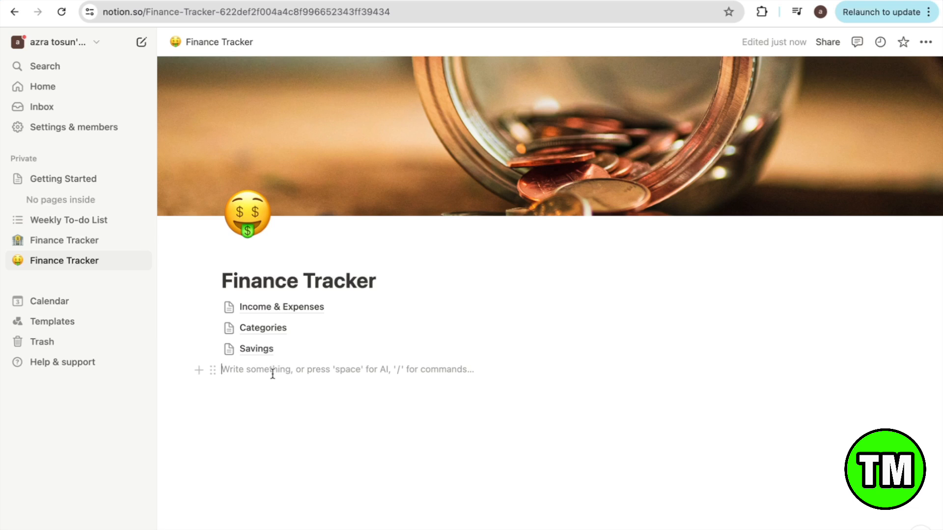
text(/)
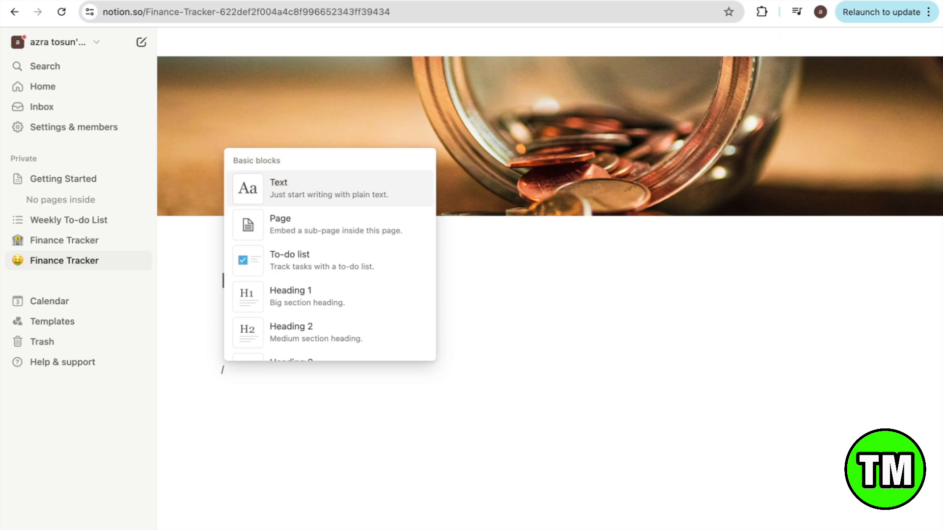
text(data)
click(327, 234)
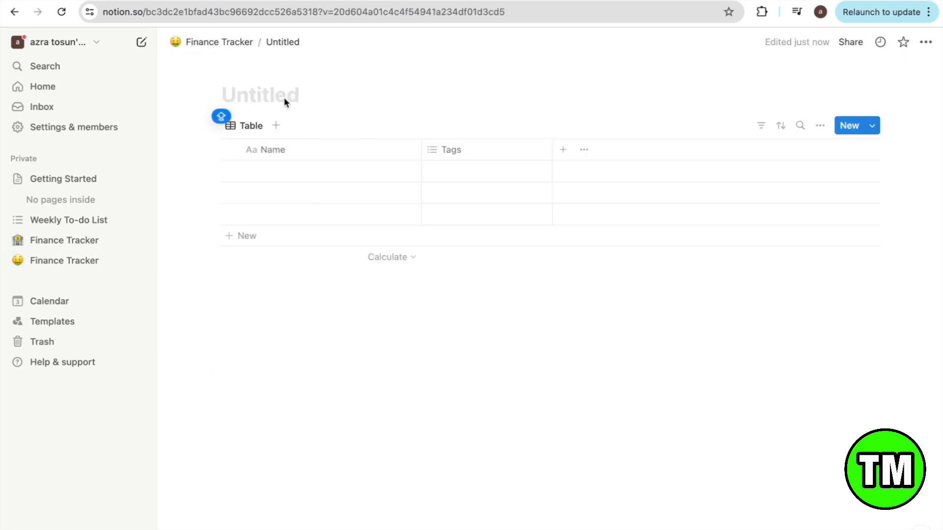
text(Goals and E)
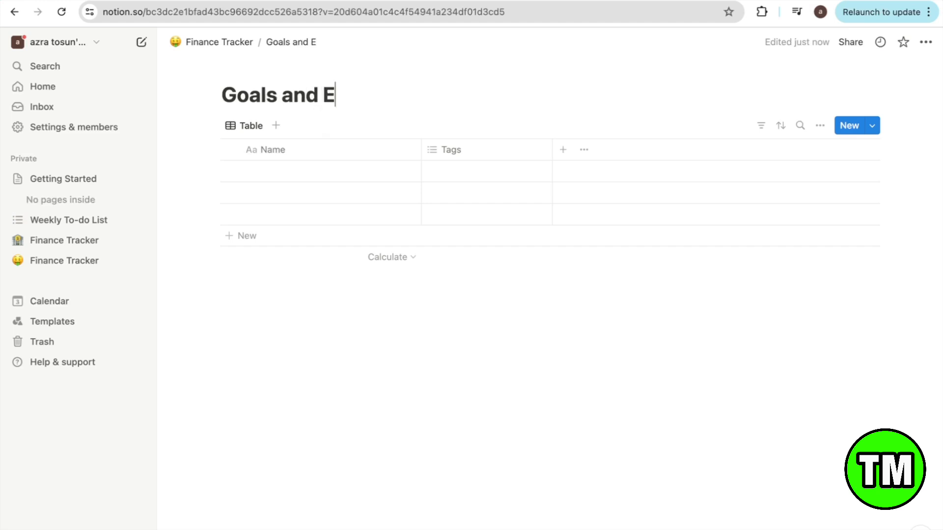
key(BackSpace)
text(Wish list)
click(298, 170)
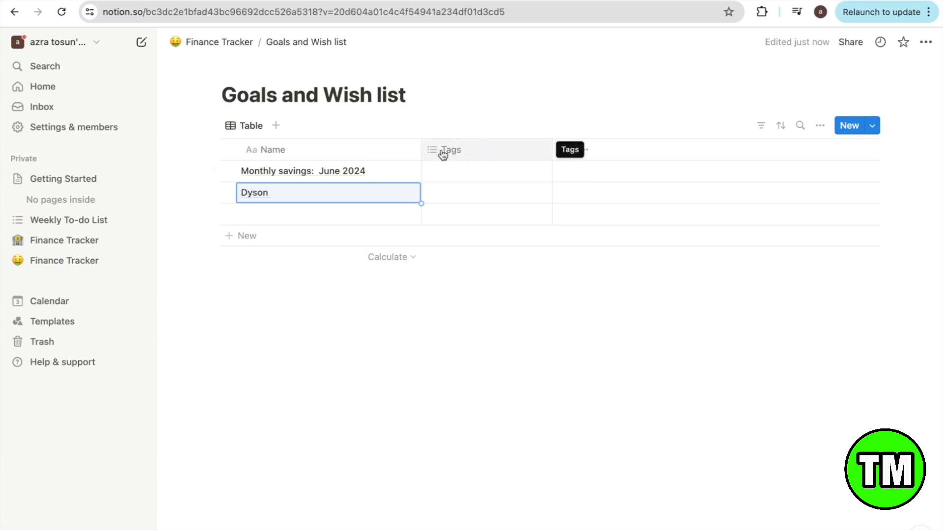
- Rename the Tags property of the Goals and Wish list database to "Type"
click(453, 150)
key(BackSpace)
key(BackSpace)
key(BackSpace)
key(BackSpace)
text(Type)
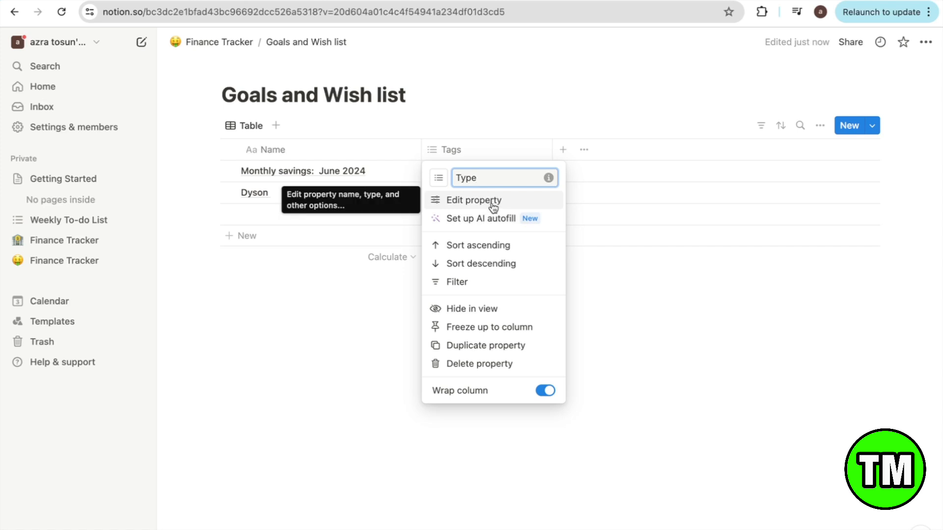
- Add the options "Monthly savings" and "One-off purchase" to the Type multi-select property
click(490, 201)
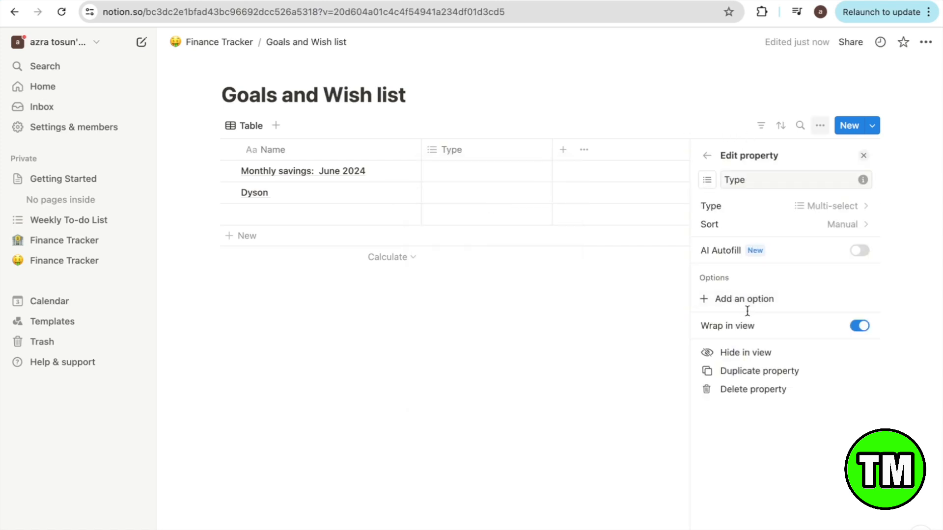
click(731, 300)
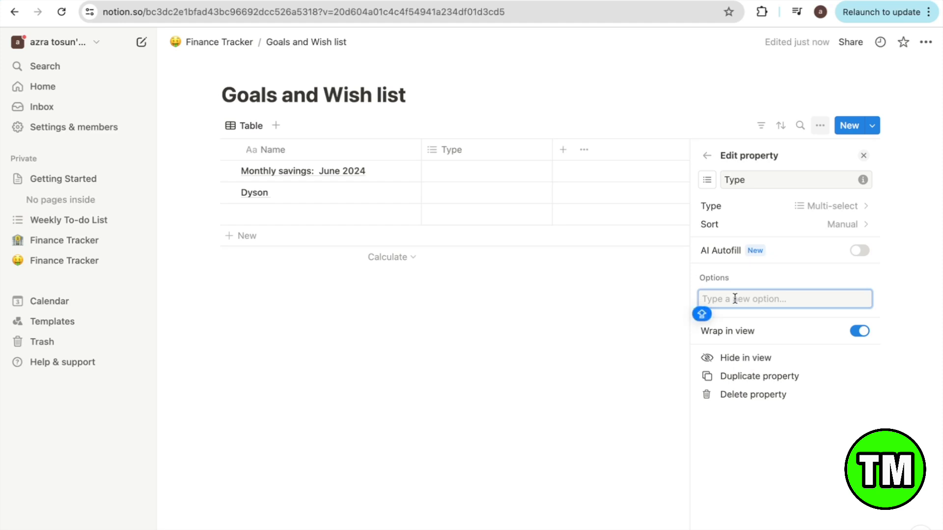
text(Monthly savings)
key(Return)
text(O)
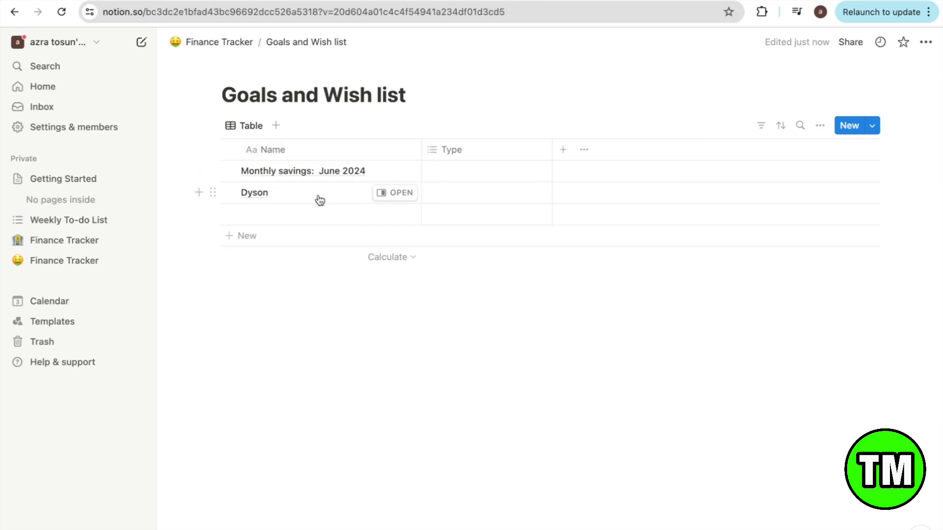
- Add cover images to the "Monthly savings: June 2024" and "Dyson" pages, using a Dyson logo picture for the latter
click(395, 172)
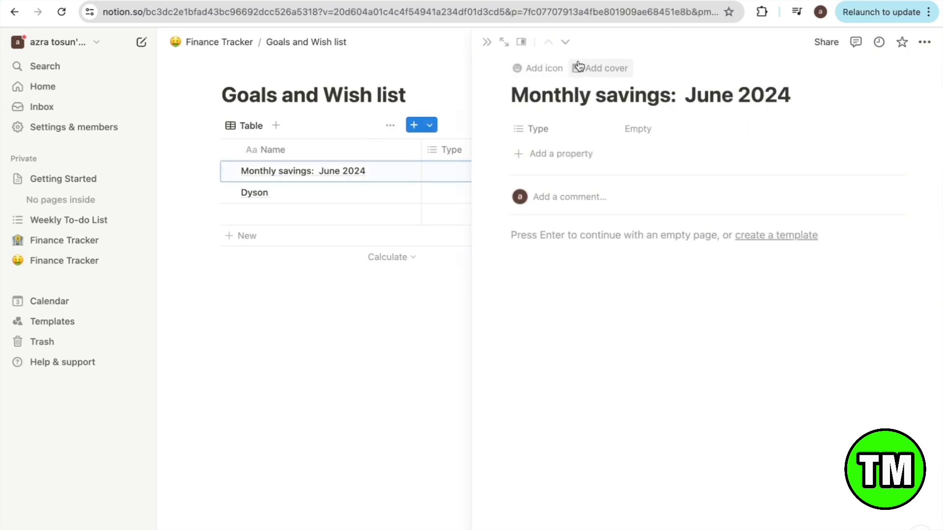
click(588, 67)
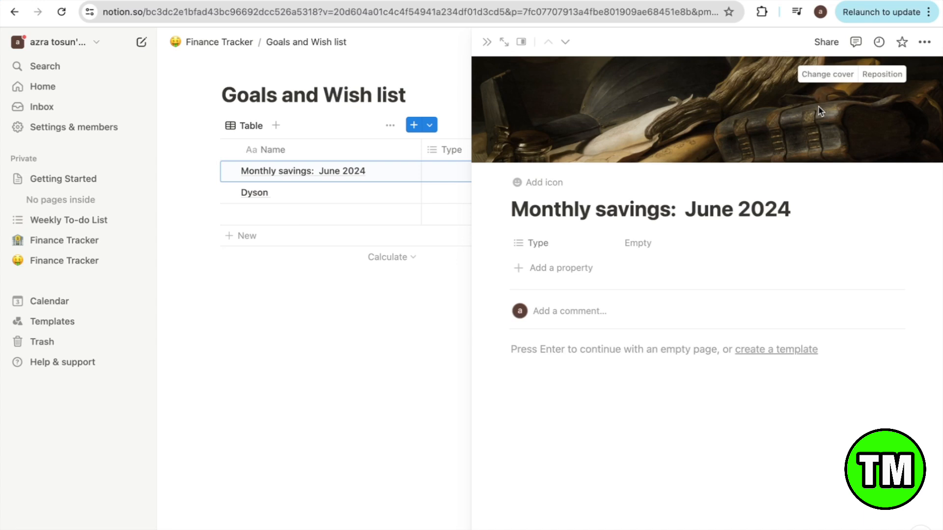
click(828, 74)
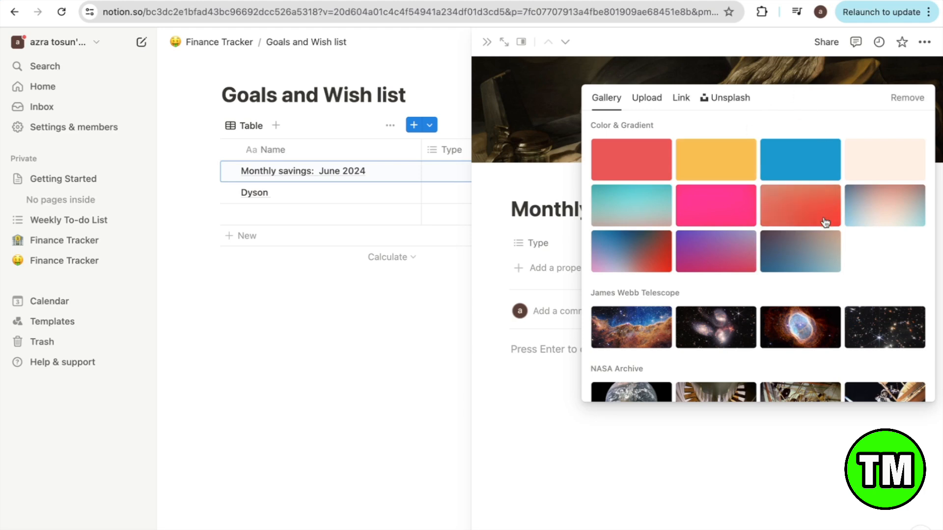
scroll(795, 231, down, 15)
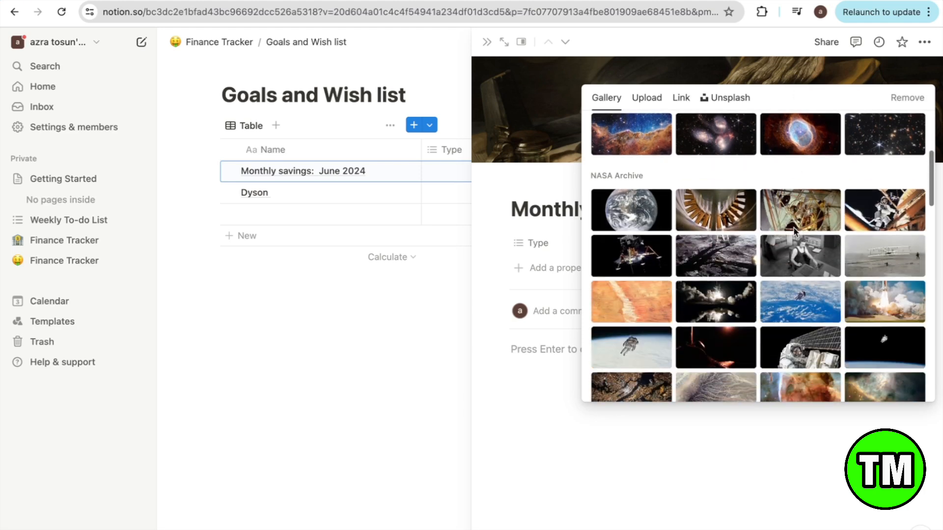
scroll(795, 232, down, 5)
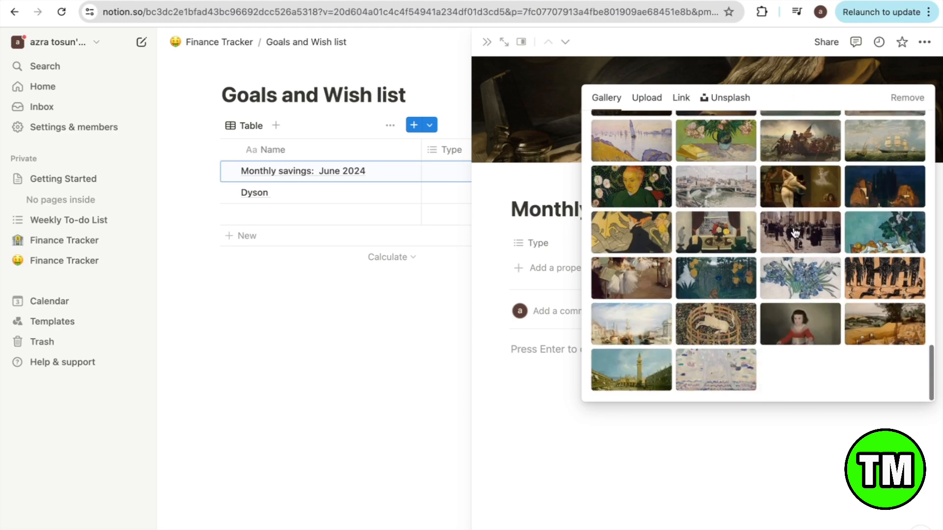
scroll(795, 232, up, 10)
scroll(795, 232, up, 3)
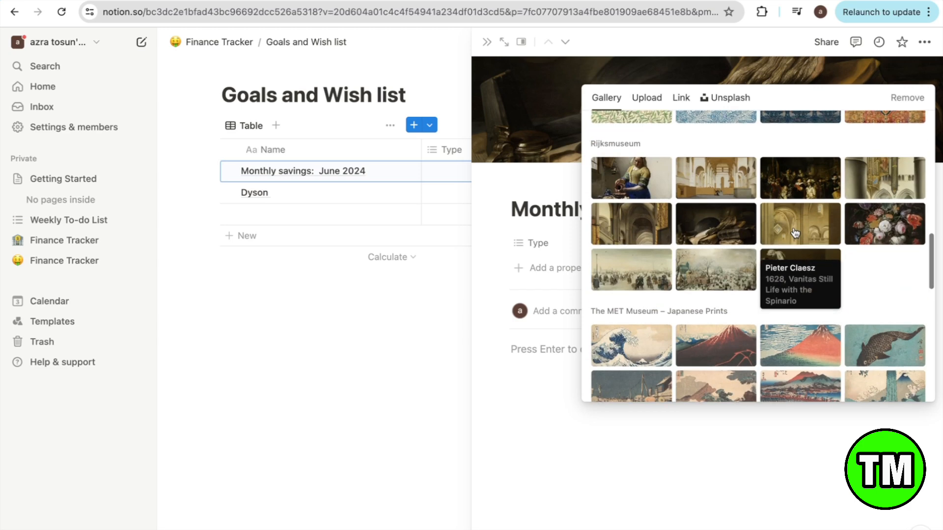
scroll(796, 232, up, 4)
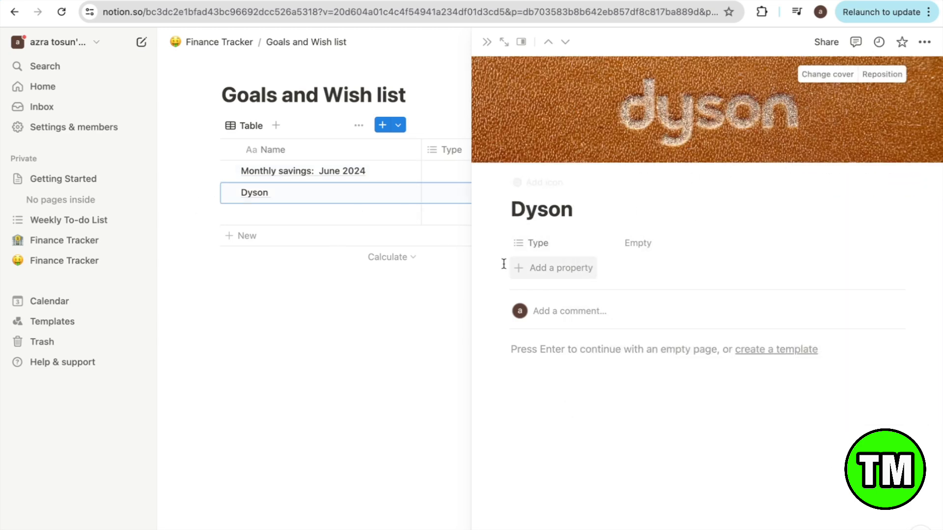
click(428, 302)
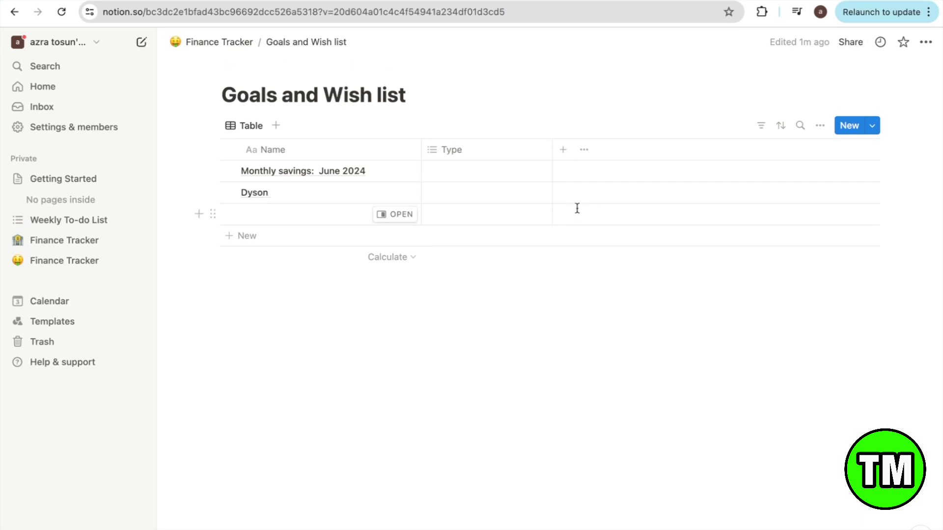
- Add a Date property named "Strated saving" to the Goals and Wish list database
click(563, 155)
text(da)
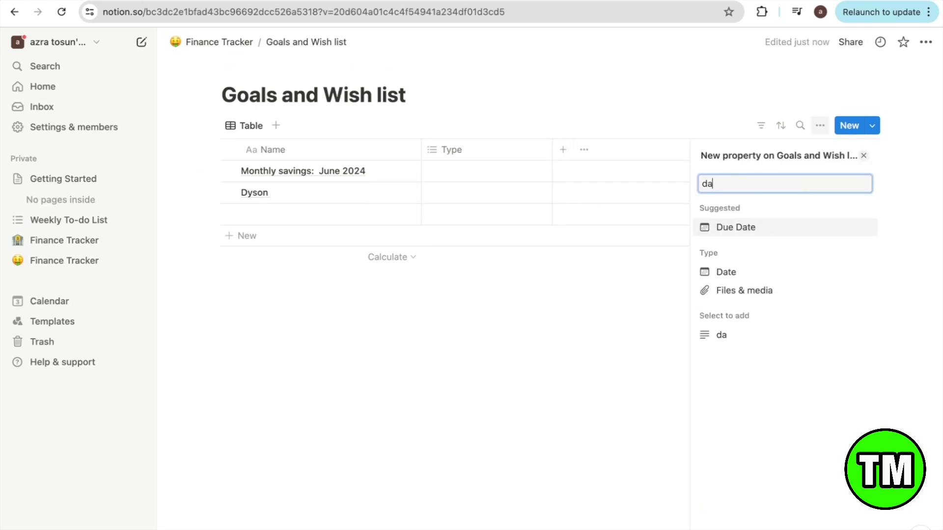
click(726, 270)
key(BackSpace)
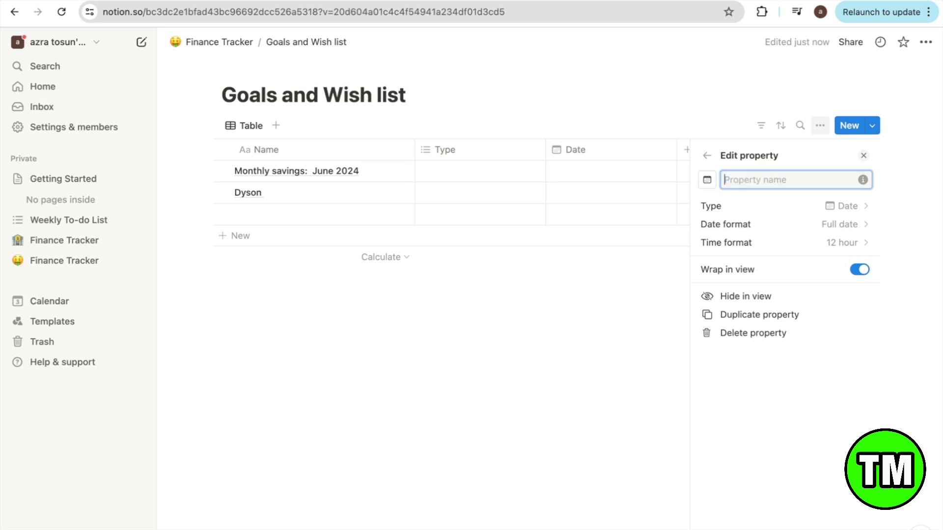
text(Strated saving)
key(Return)
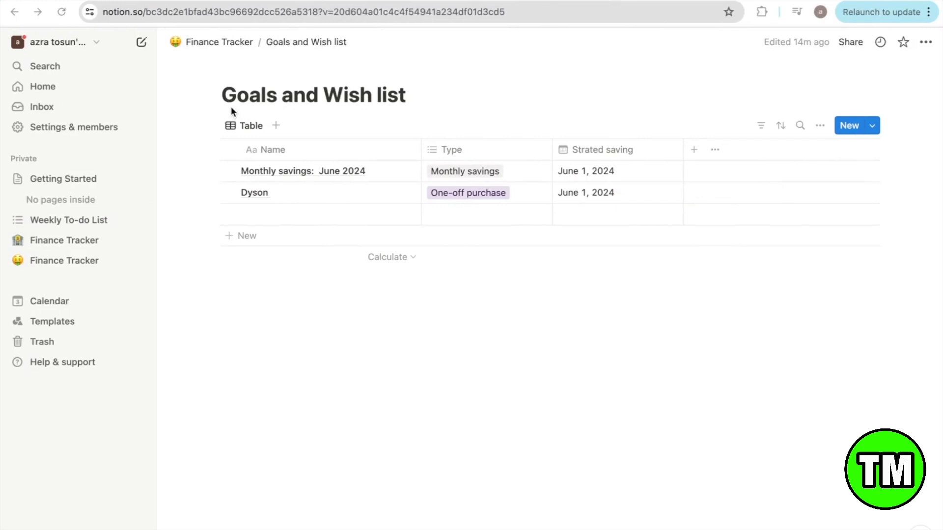
- Add a relation named "Saves Towards" from the Savings database to Goals and Wish list, shown there as "Savings"
click(224, 43)
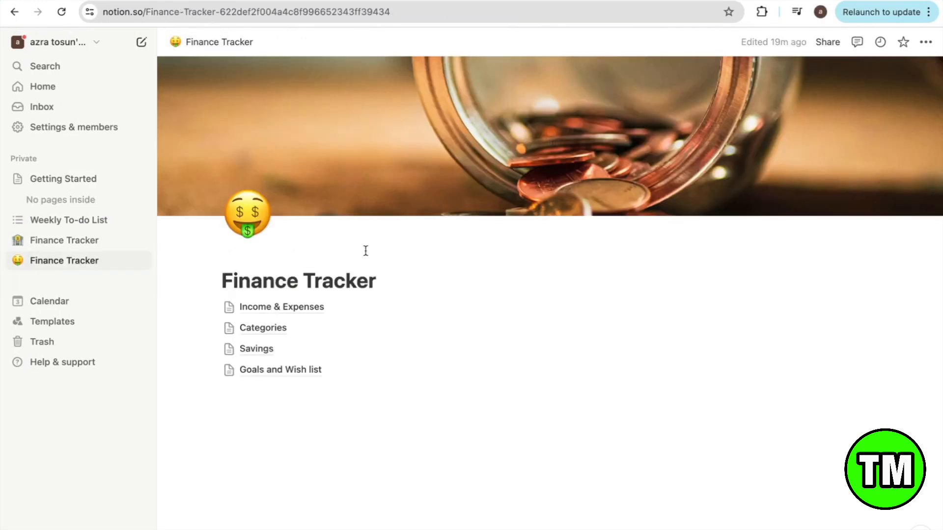
click(331, 352)
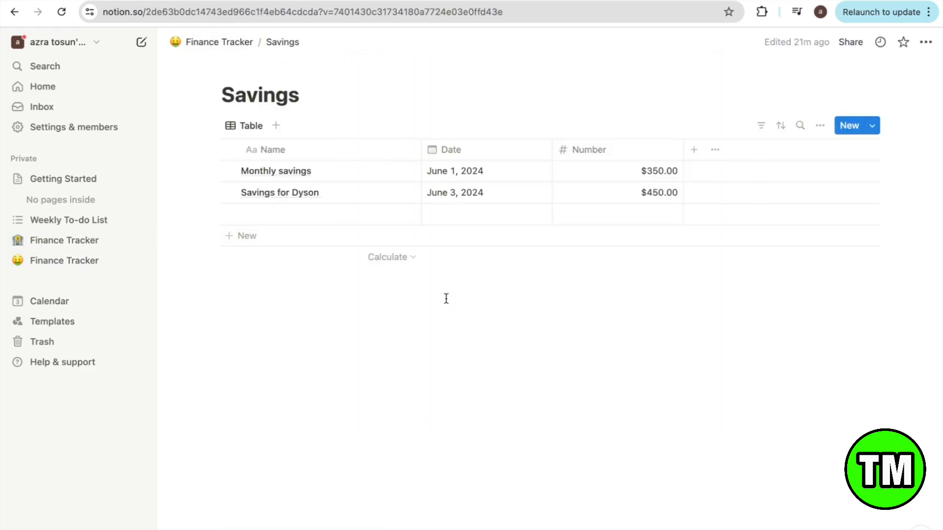
click(820, 126)
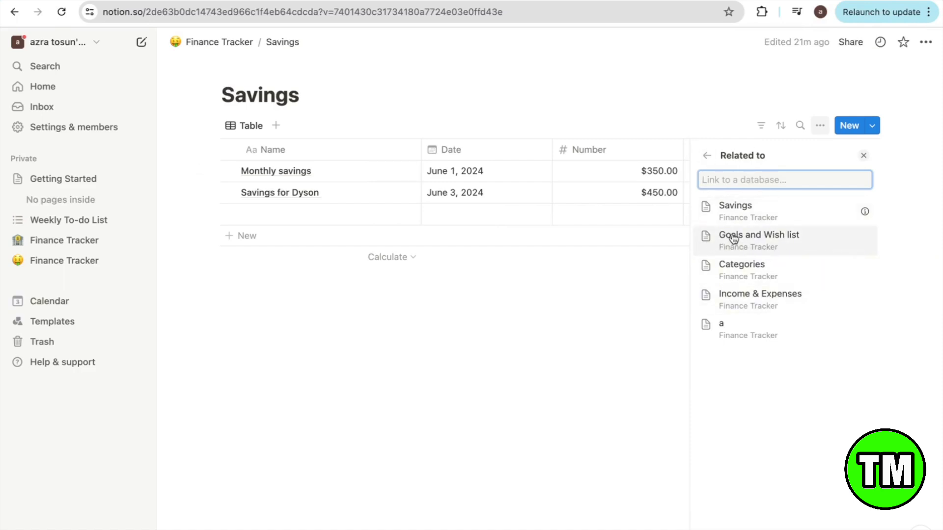
click(798, 250)
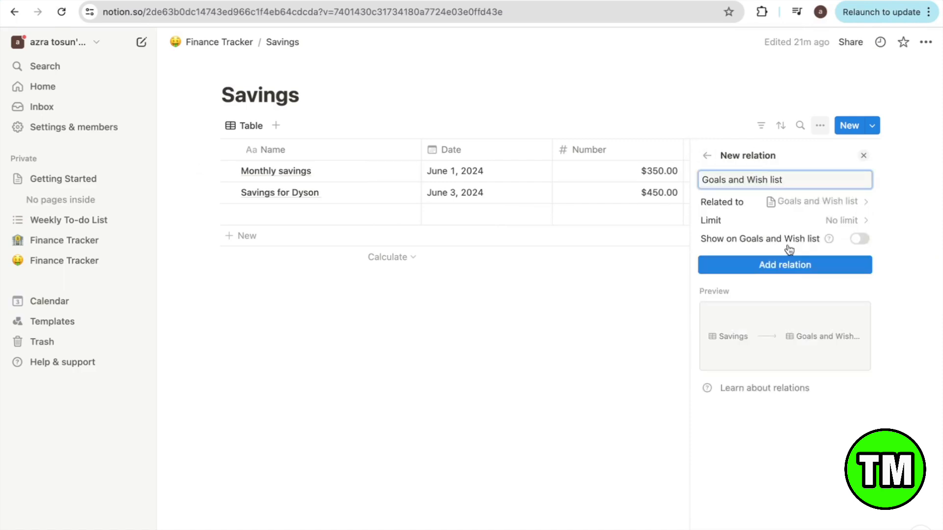
triple_click(796, 181)
key(BackSpace)
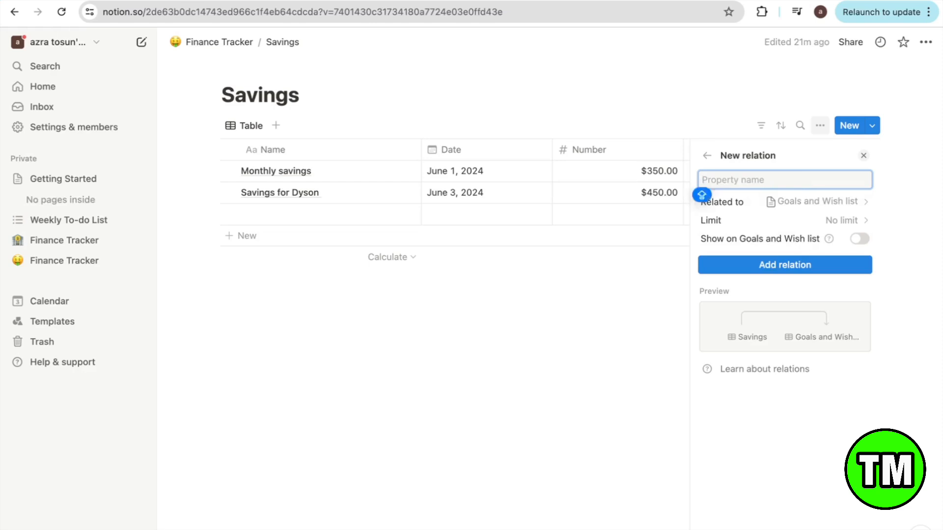
text(Saves Towards)
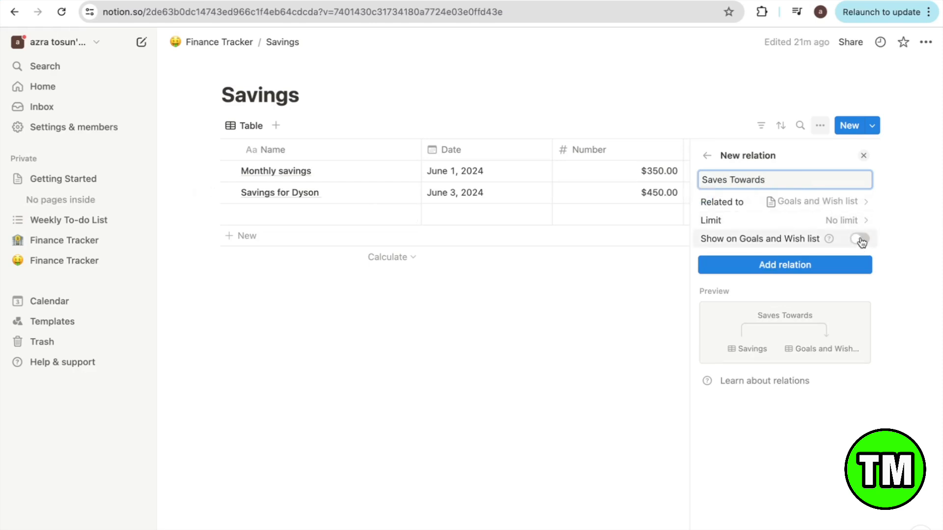
click(860, 238)
click(785, 277)
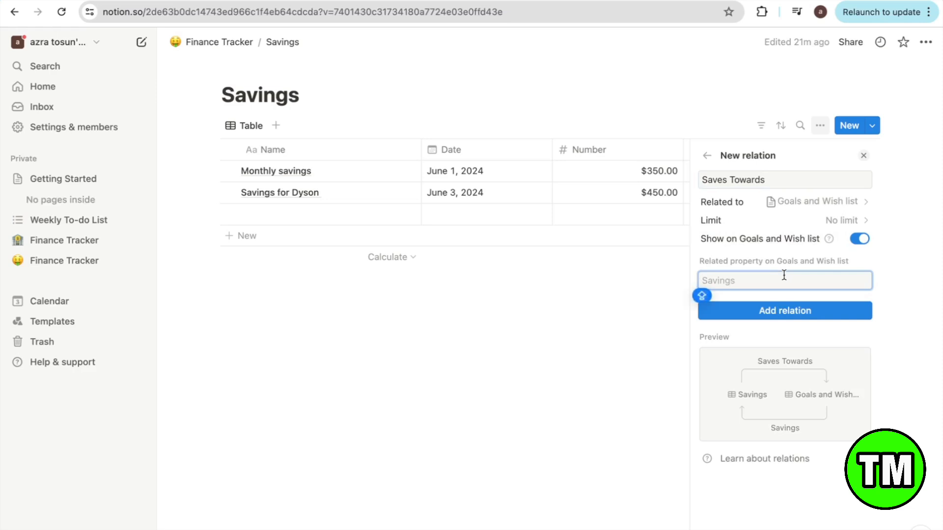
text(Savings)
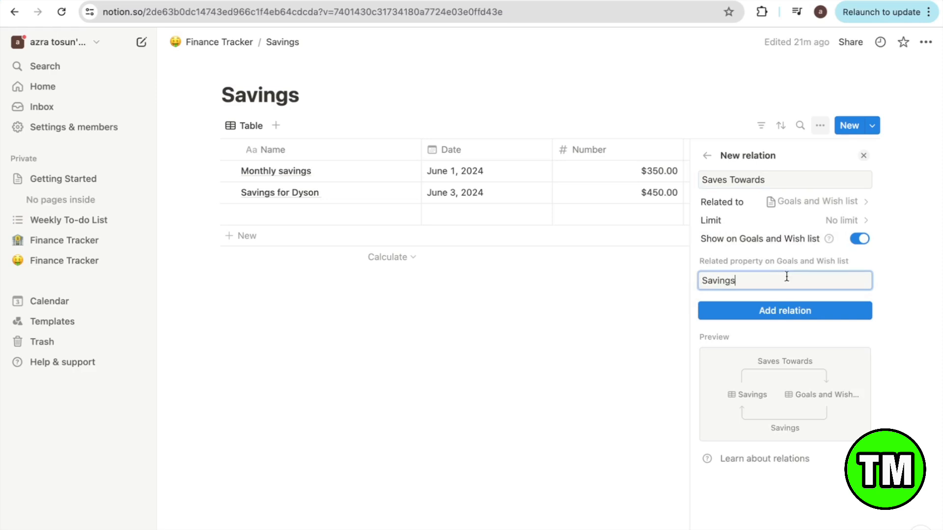
click(813, 314)
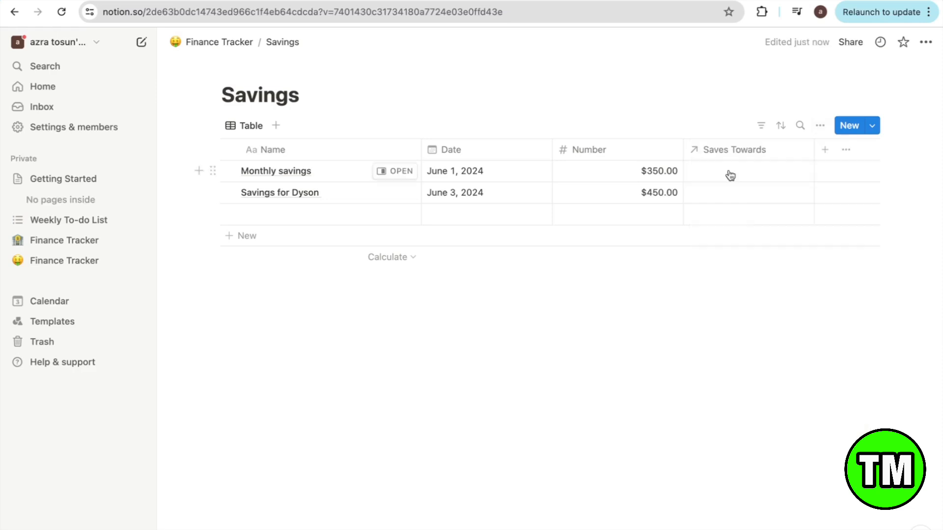
- Link Monthly savings to "Monthly savings: June 2024" and Savings for Dyson to "Dyson" under Saves Towards, and open the Goals and Wish list database
click(723, 179)
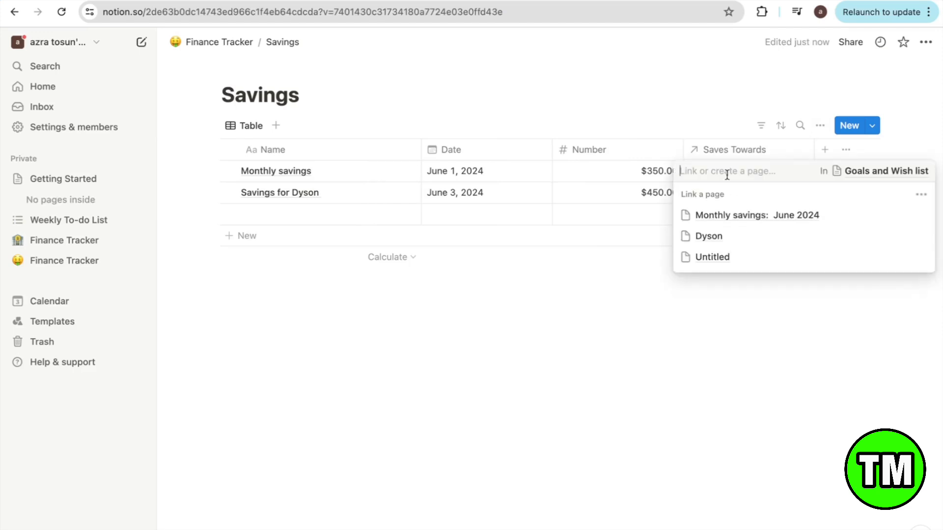
click(709, 236)
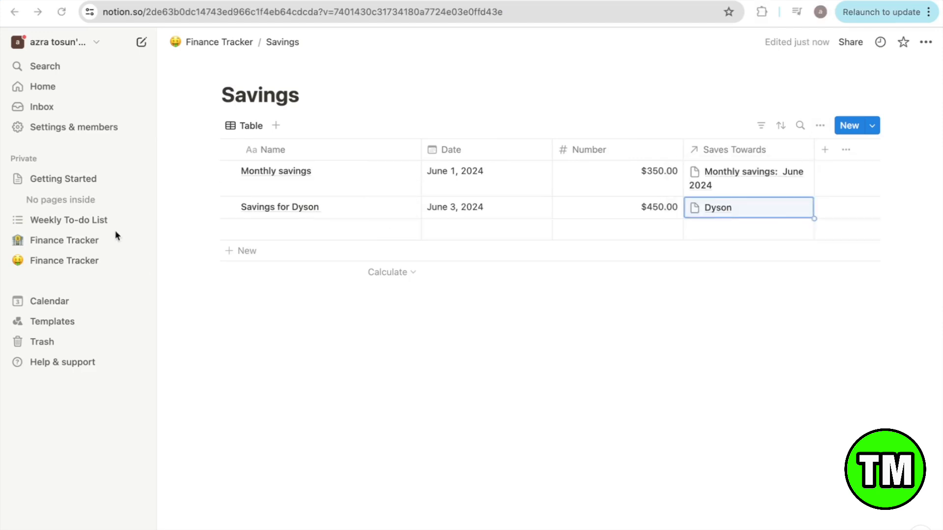
click(207, 43)
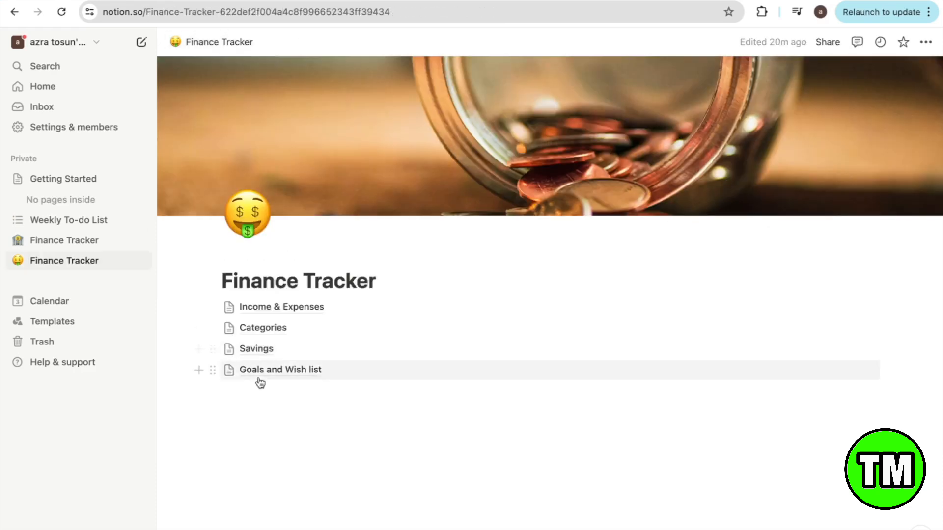
click(259, 372)
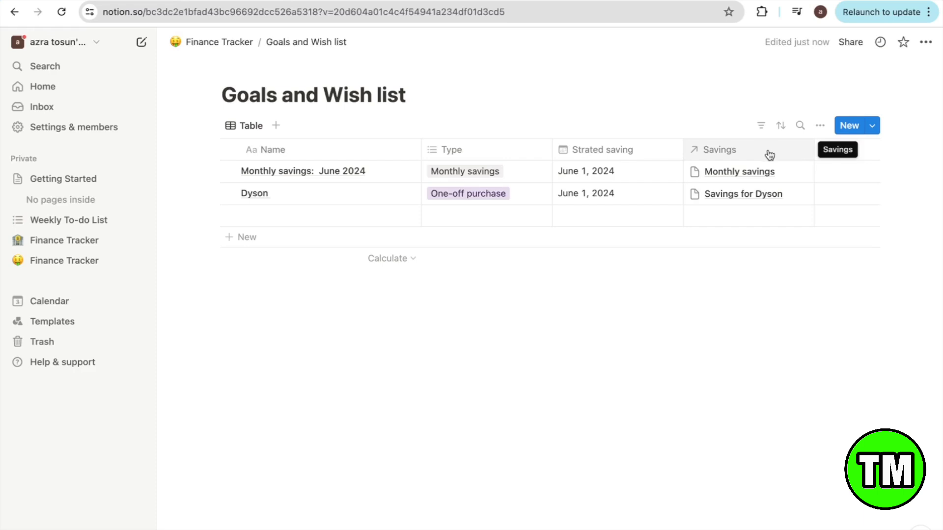
- Hide the Savings relation column in the Goals and Wish list table
click(772, 157)
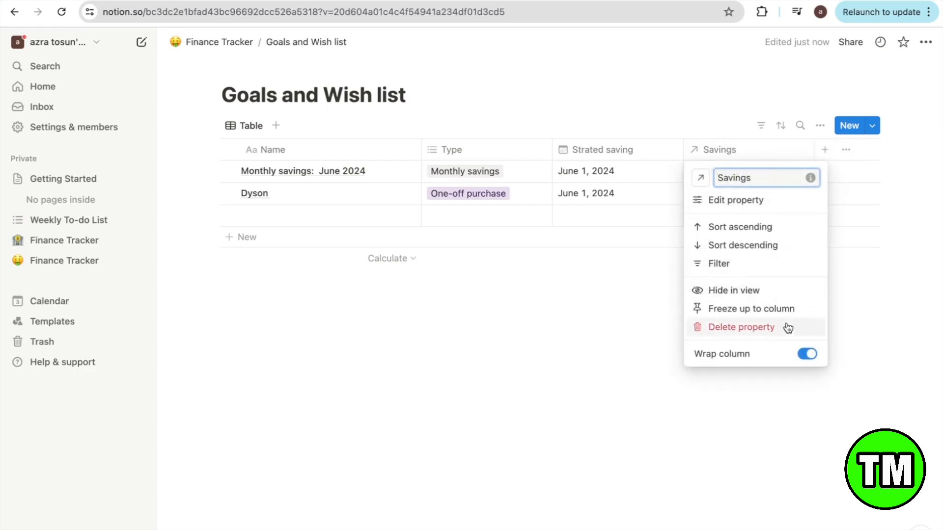
click(700, 294)
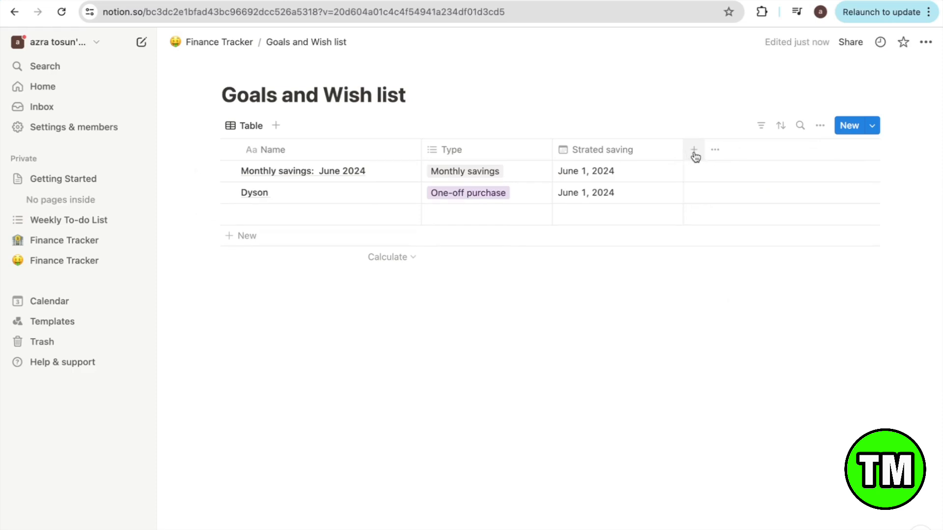
- Add a Number property named "Goal Amount" in US Dollar format and fill in $600 for "Monthly savings: June 2024"
click(696, 156)
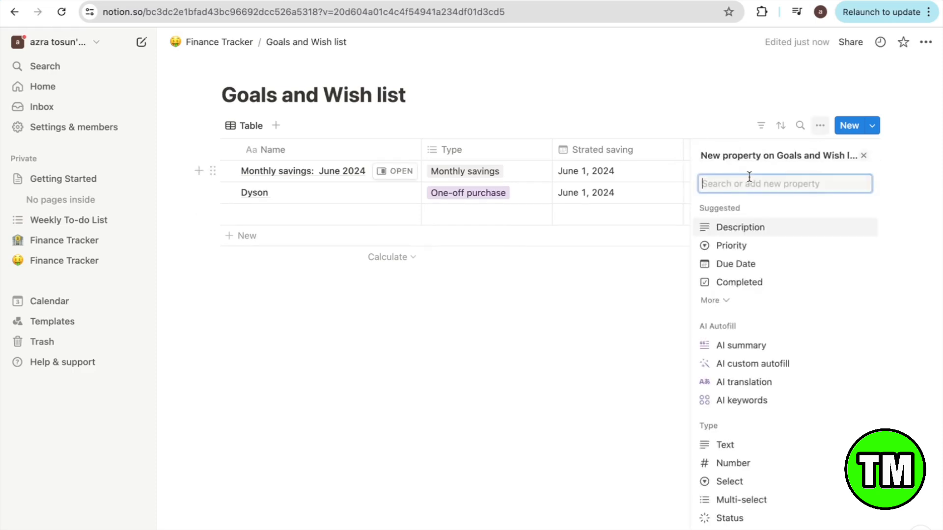
text(nu)
key(Return)
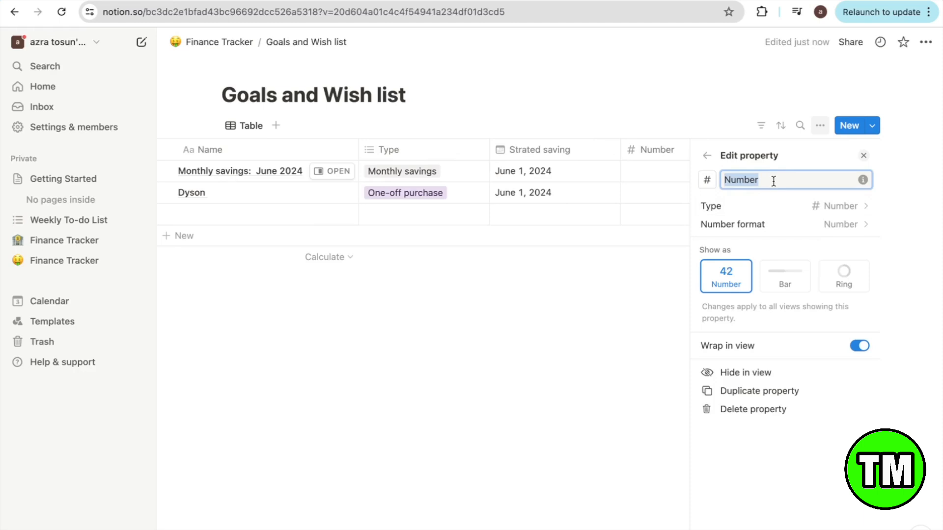
text(Goal Amount)
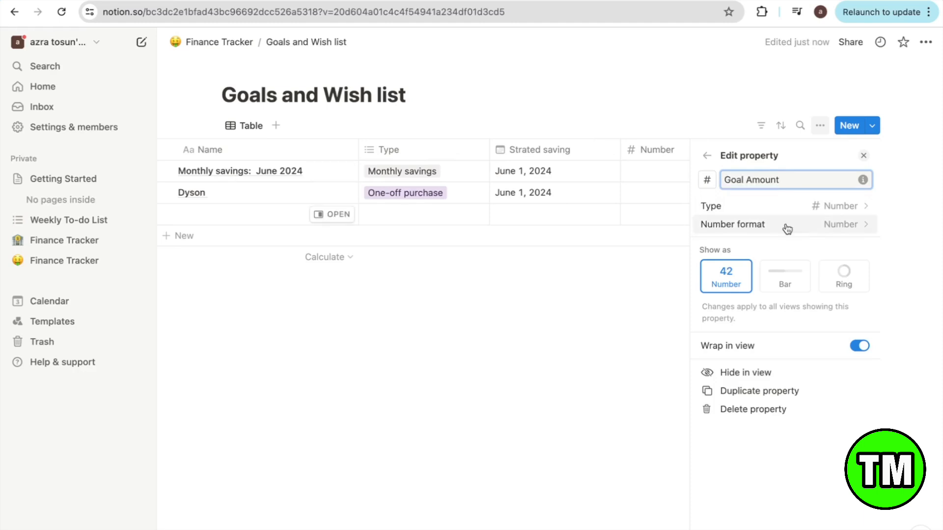
click(786, 225)
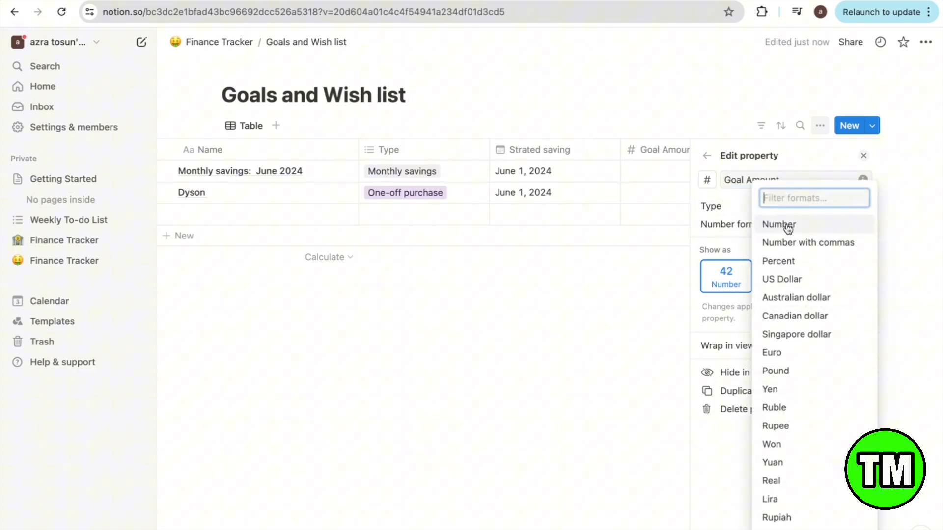
click(783, 285)
click(637, 282)
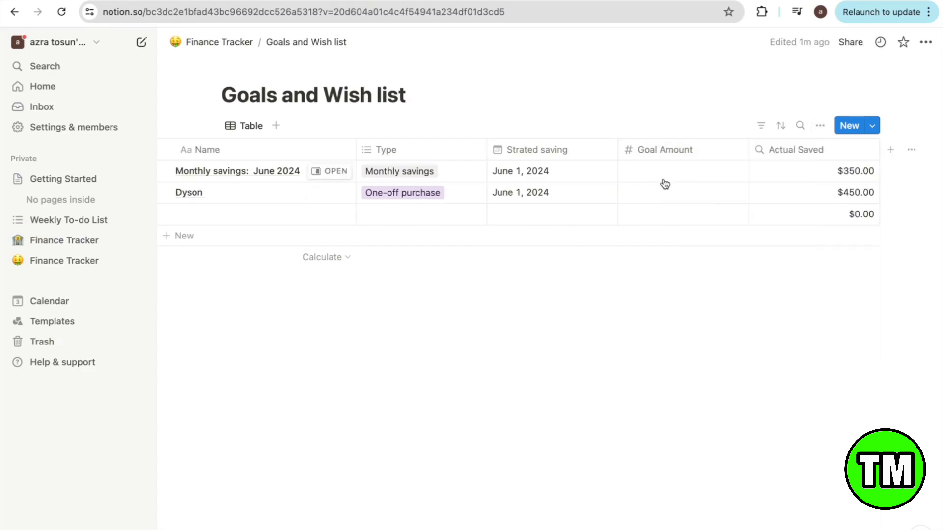
click(665, 173)
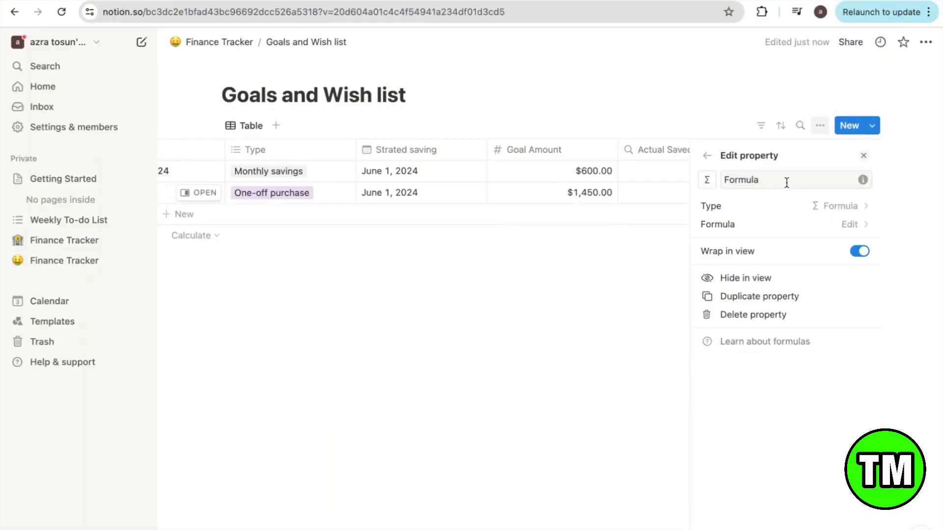
- Name the formula property "Savings Progress" and set its formula to (round(Actual Saved / Goal Amount * 100)) + "%"
key(BackSpace)
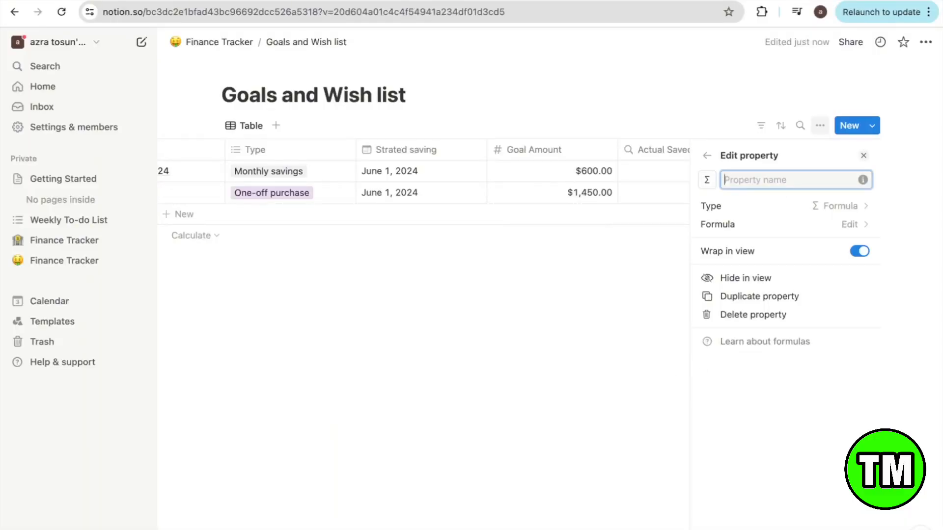
key(Caps_Lock)
text(Savings Progress)
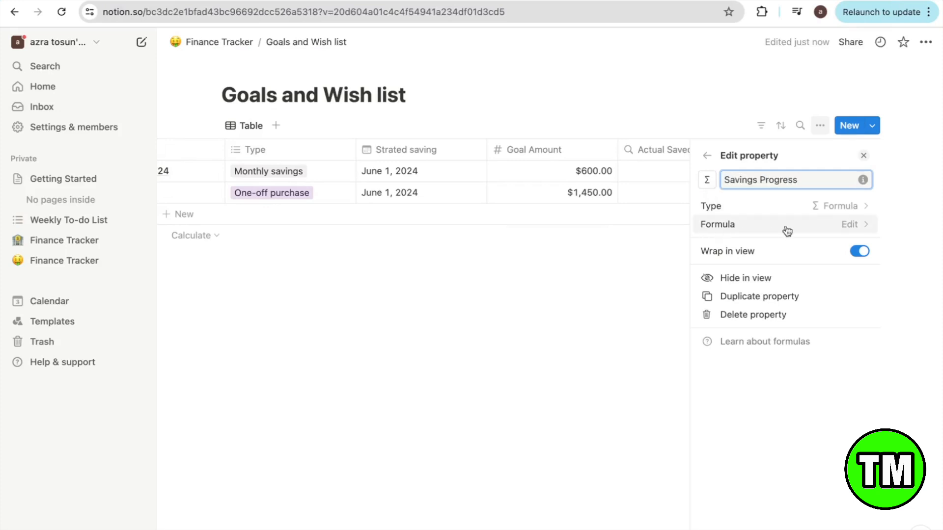
click(853, 227)
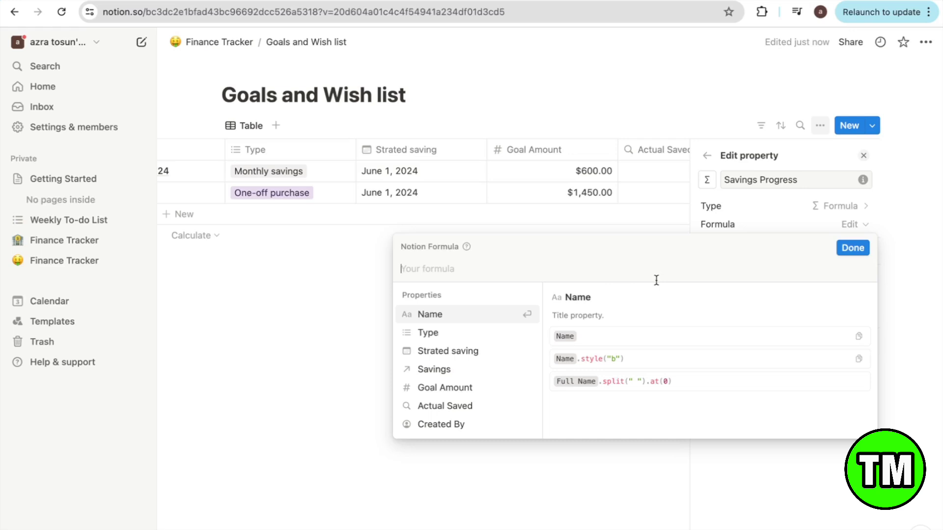
text((round(Actual Saved / Goal Amount * 100)) + "%")
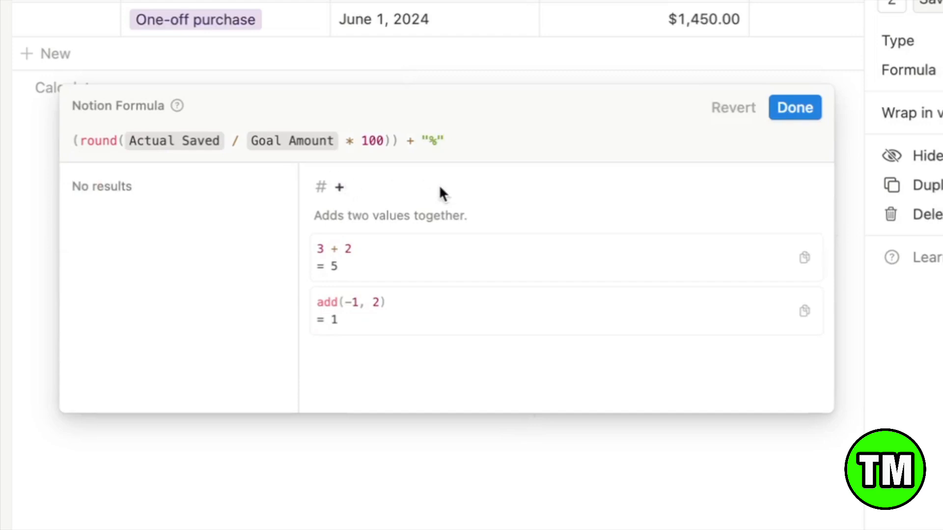
click(803, 114)
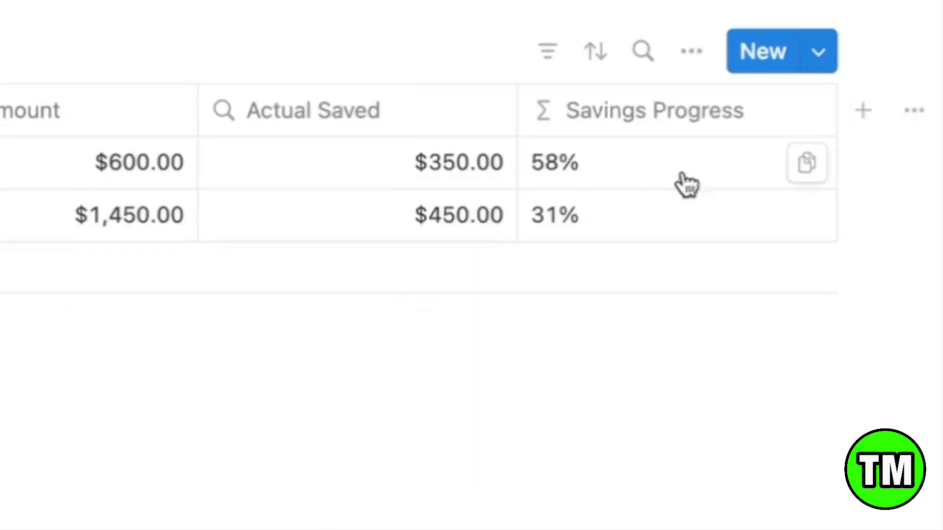
click(813, 187)
key(Escape)
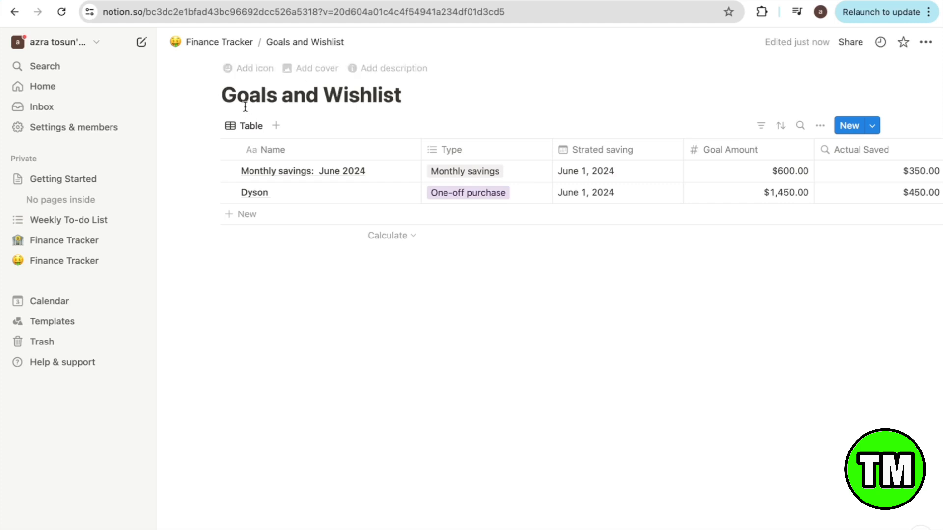
- Create a Gallery view named "Monthly Savings Progress" in the Goals and Wishlist database
click(278, 129)
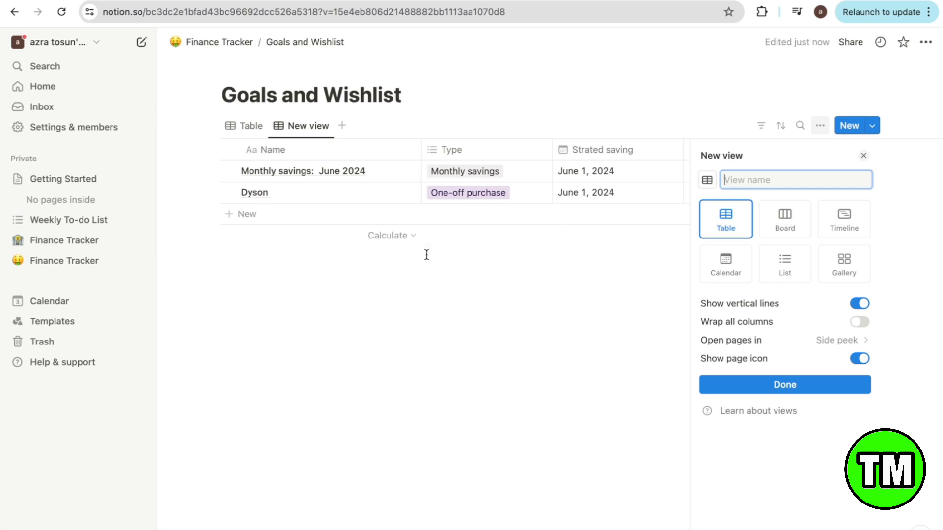
text(Monthly Savings Prog)
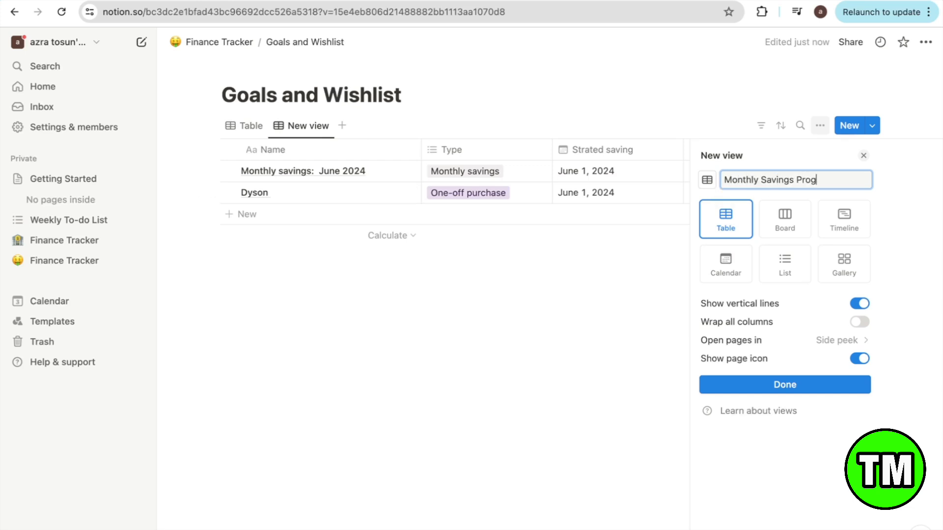
text(ress)
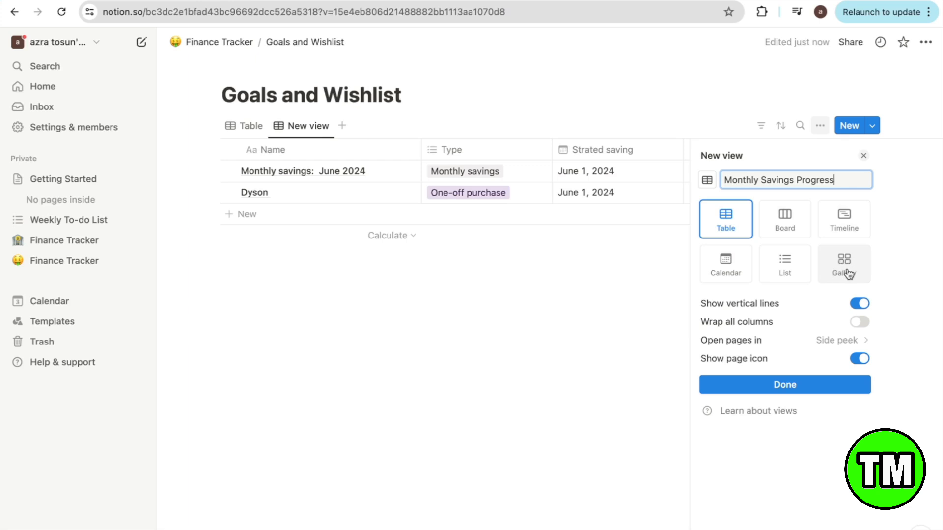
click(847, 271)
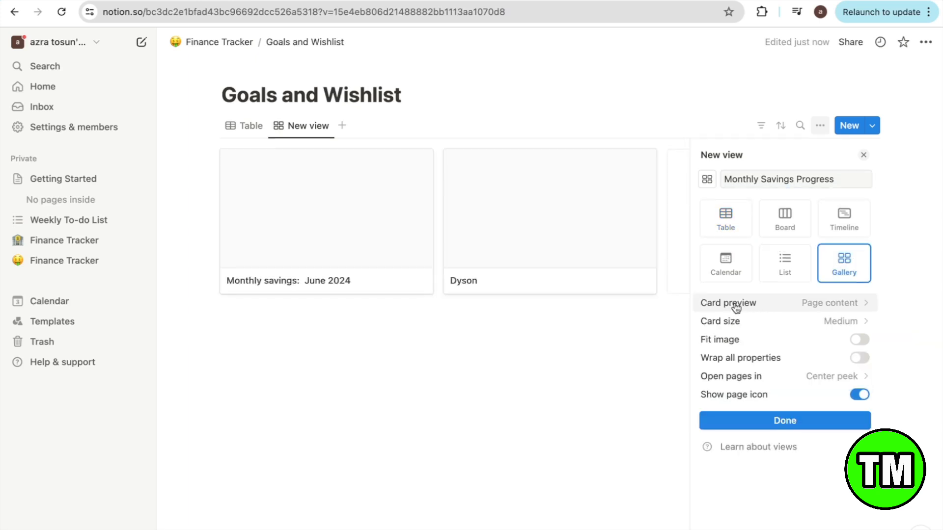
- Set the gallery's card preview to Page cover and its card size to Small
click(735, 305)
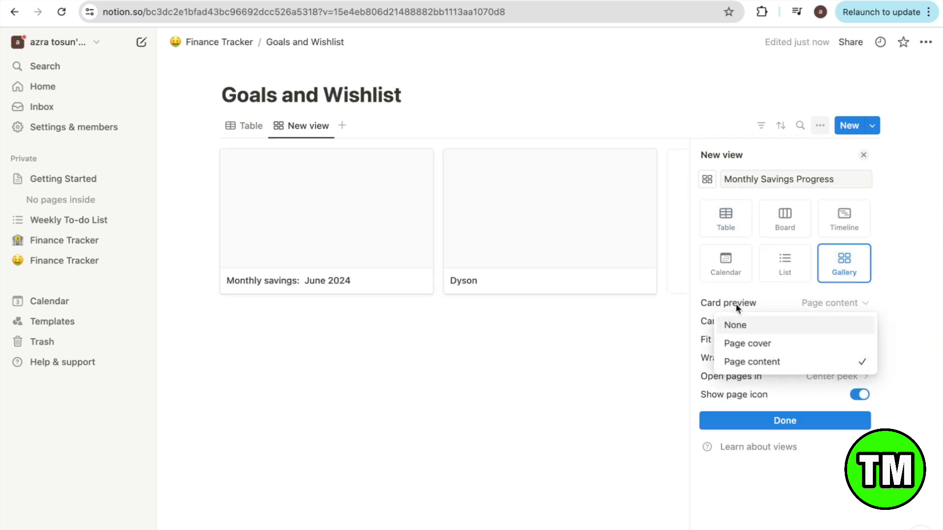
click(740, 344)
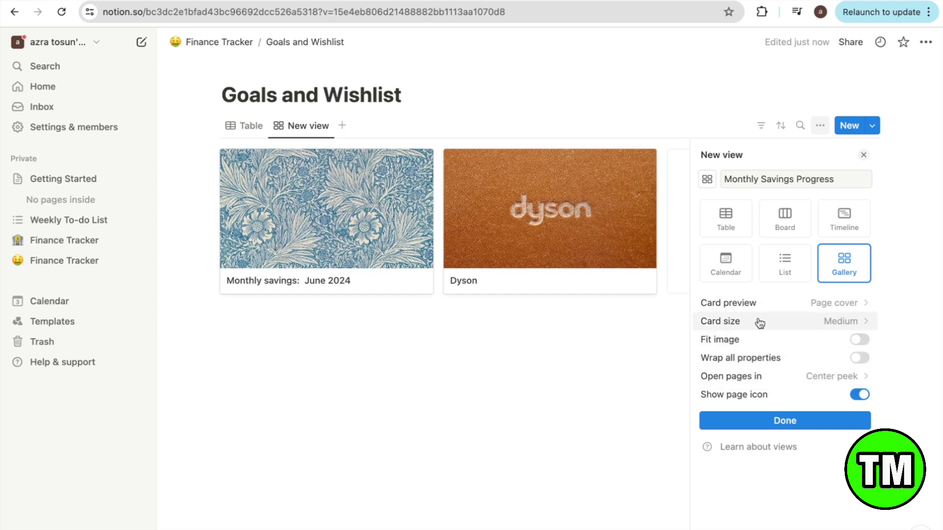
click(759, 323)
click(752, 348)
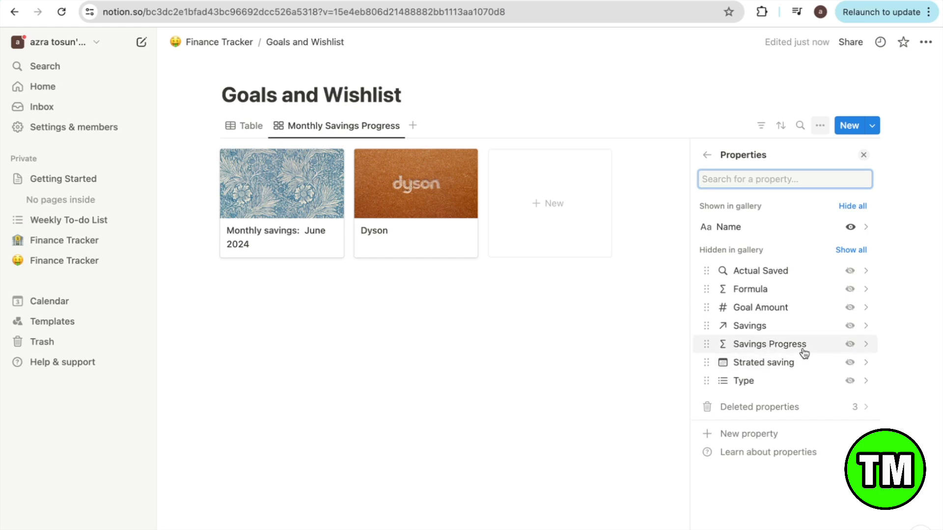
- Show the Savings Progress property on the cards of the Monthly Savings Progress gallery
click(850, 345)
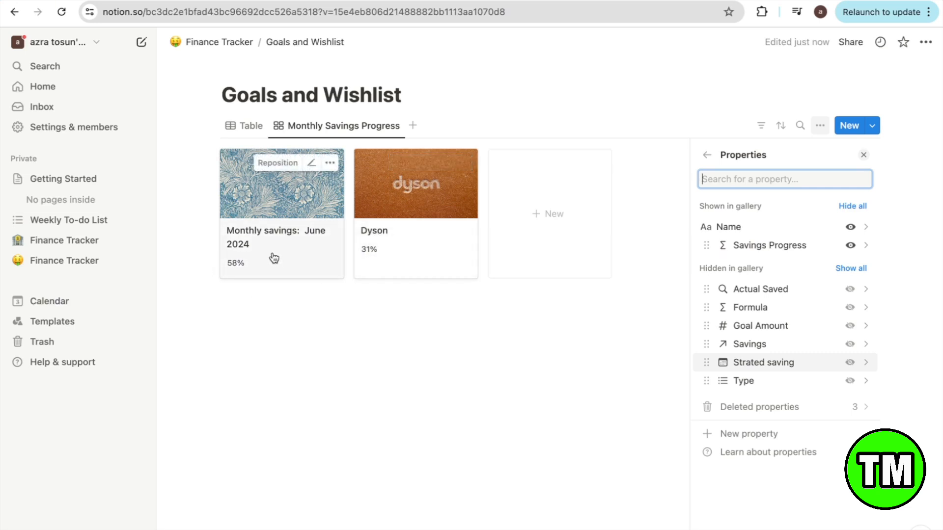
click(760, 128)
click(760, 128)
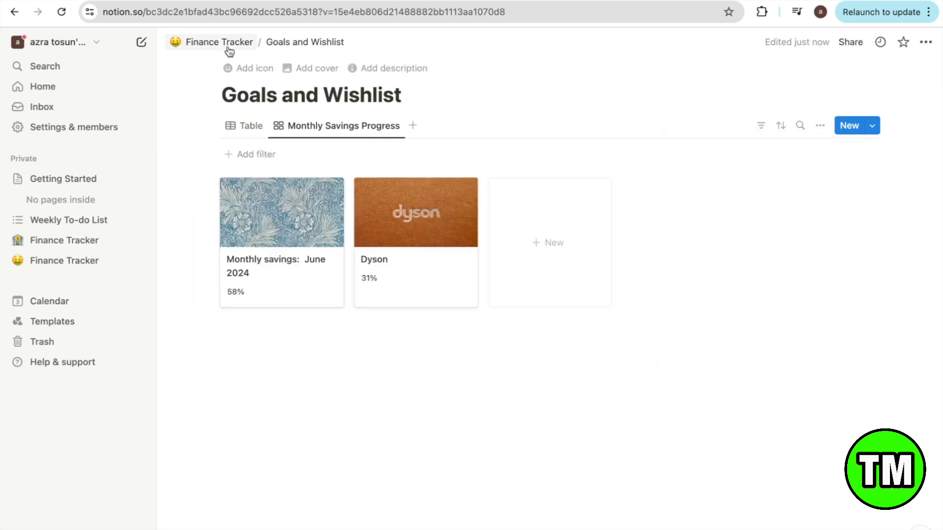
- On the Finance Tracker page, add a Quote block below the page links: "Money is only a tool. It will take you wherever you wish, but it will not replace you as the driver
click(220, 44)
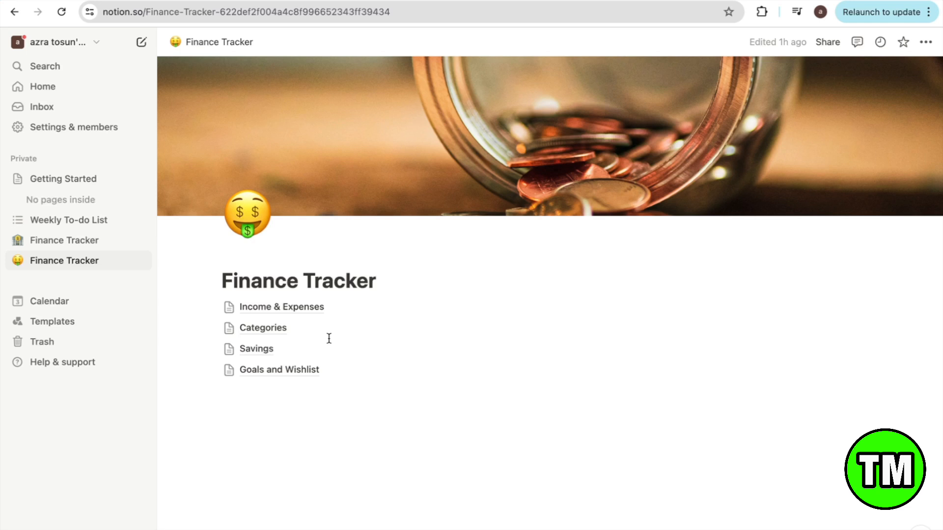
click(248, 388)
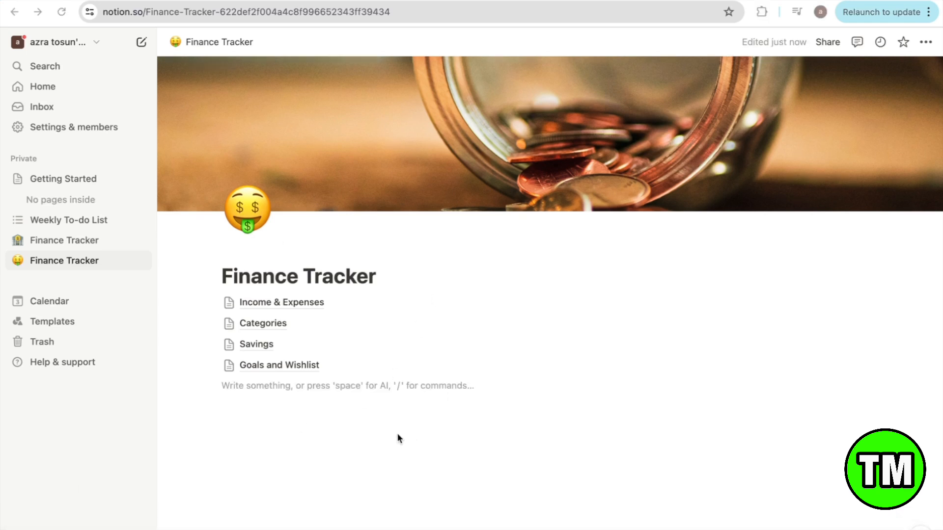
click(292, 388)
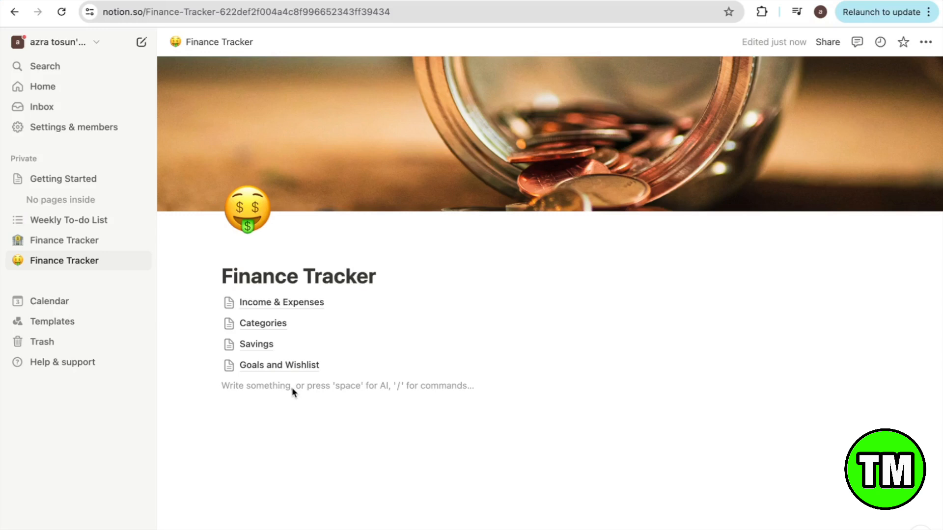
key(Return)
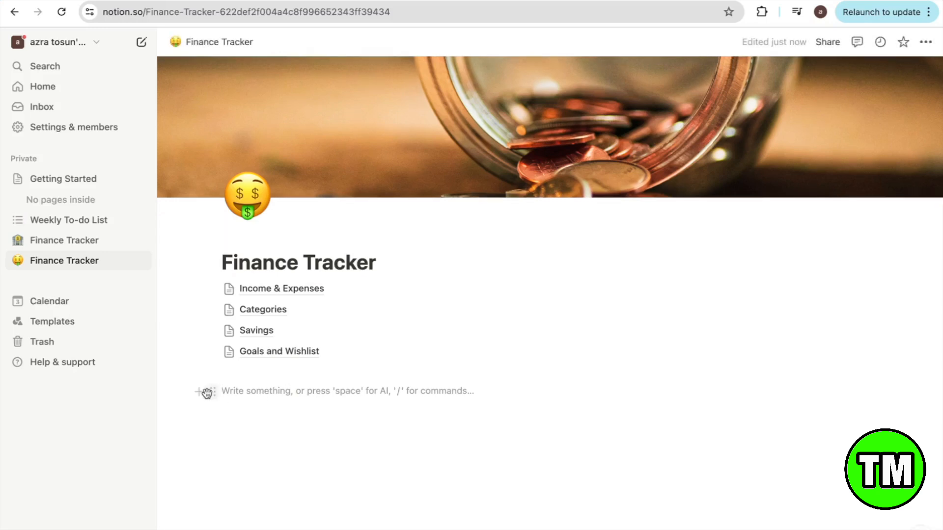
click(199, 393)
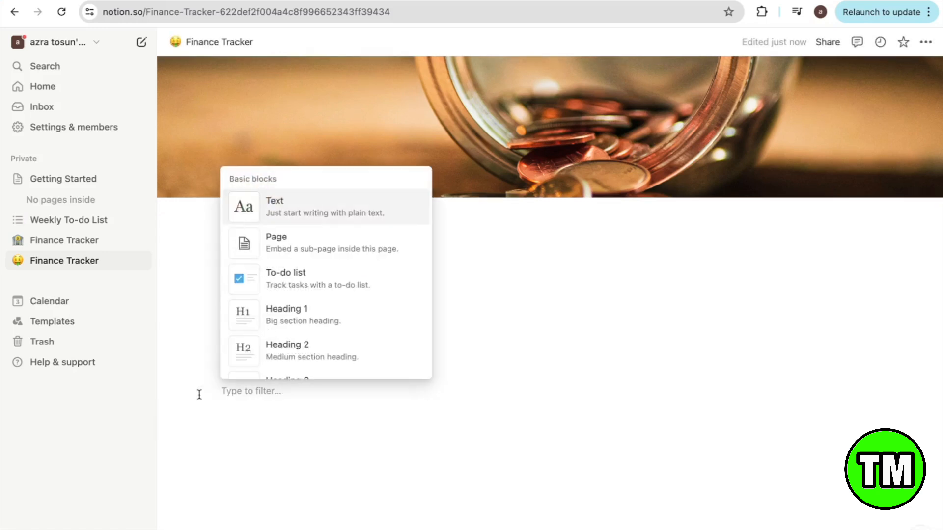
scroll(315, 331, down, 1)
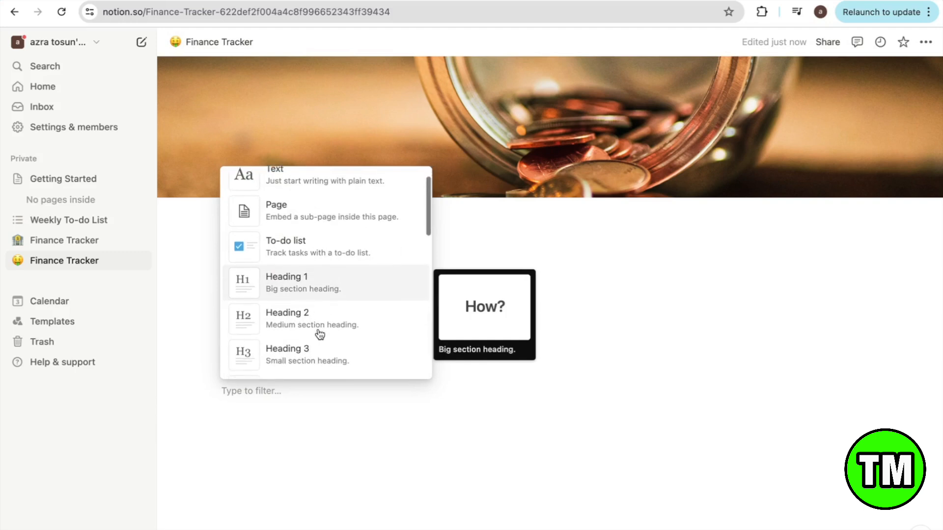
scroll(302, 275, up, 1)
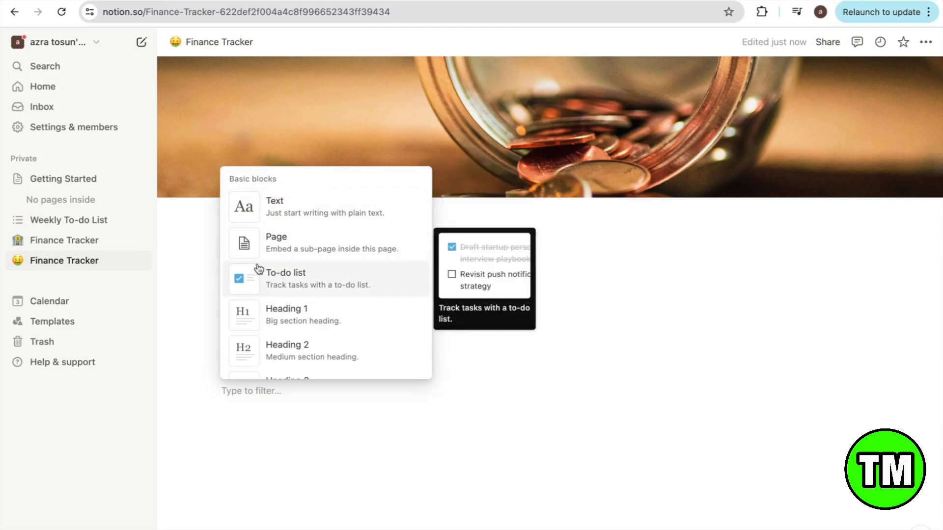
scroll(293, 310, down, 5)
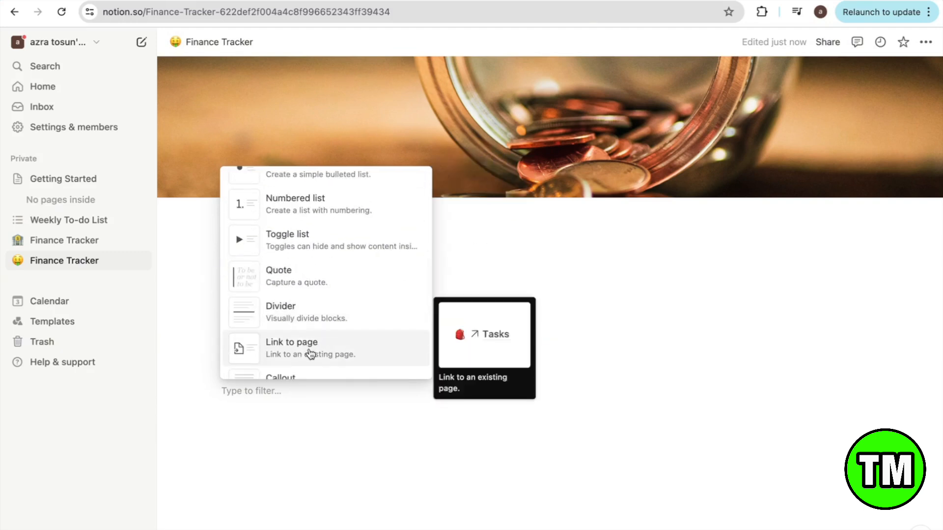
click(326, 278)
text("Money is only a tool. It will take you wherever you wish, but it will not replace you as the driver.)
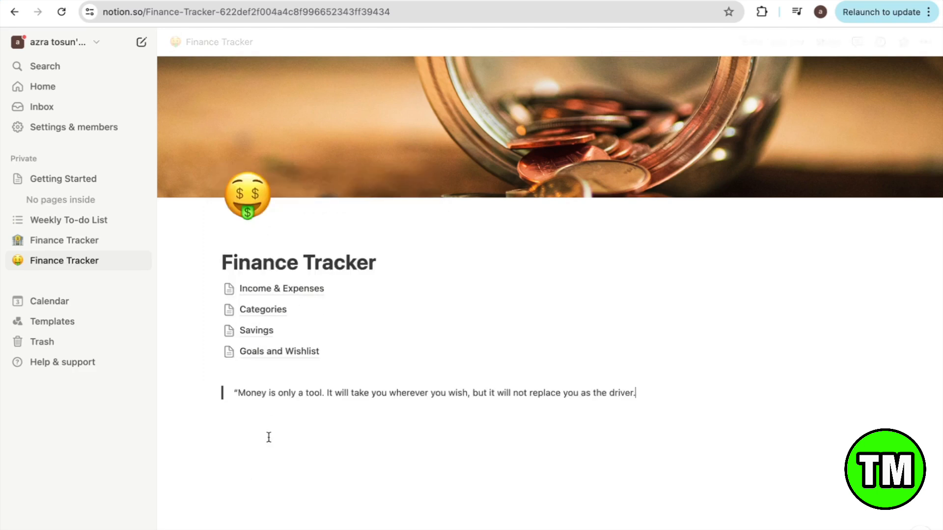
- Format the quote text on the Finance Tracker page as italic and set its color to Purple
triple_click(341, 391)
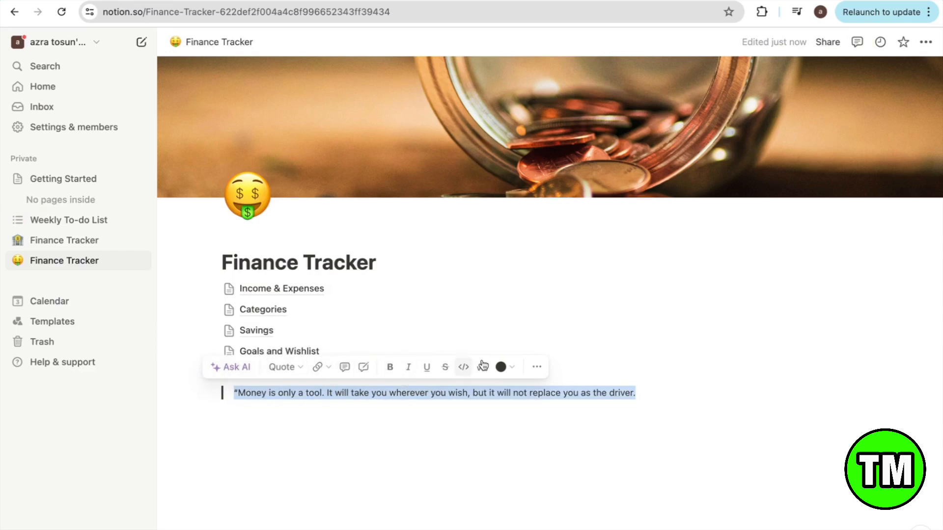
click(411, 372)
click(502, 368)
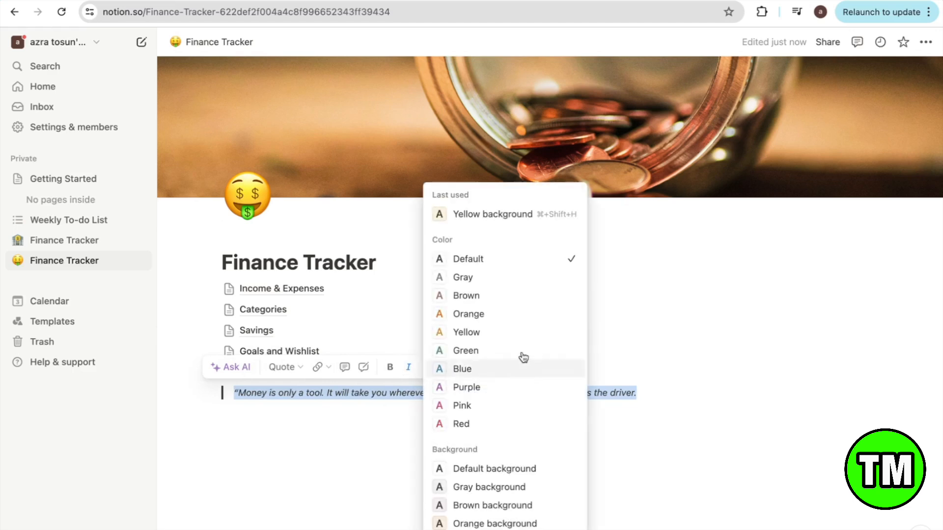
scroll(482, 473, down, 1)
scroll(482, 473, down, 1)
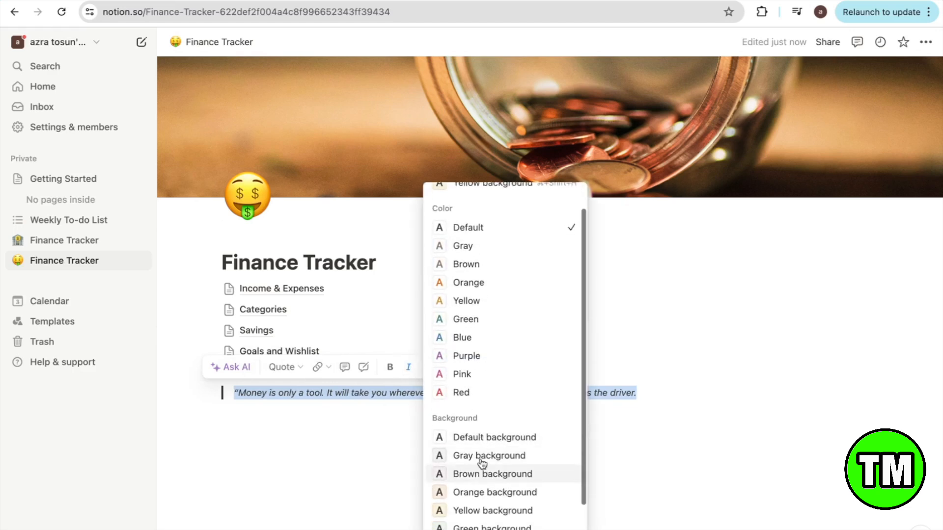
scroll(489, 389, up, 1)
click(494, 365)
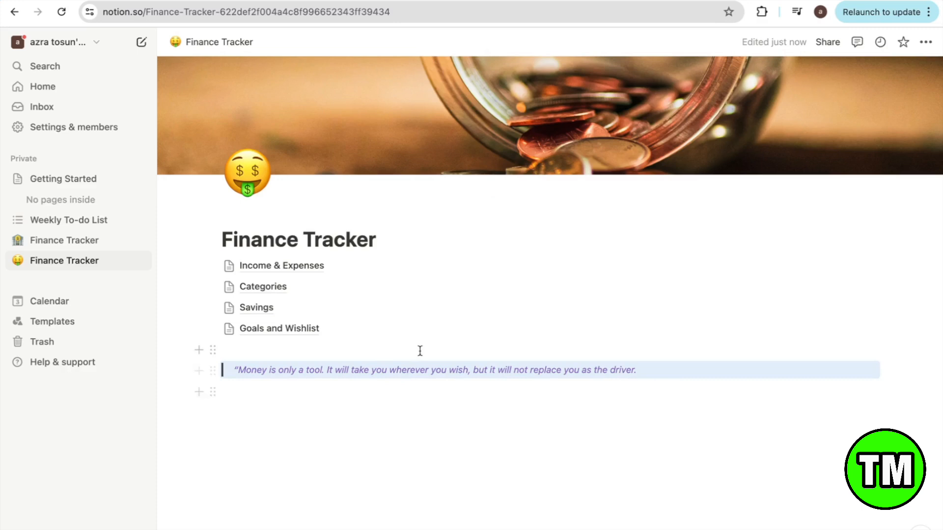
- Move the quote block directly below the page title, above the page links
click(449, 391)
click(269, 369)
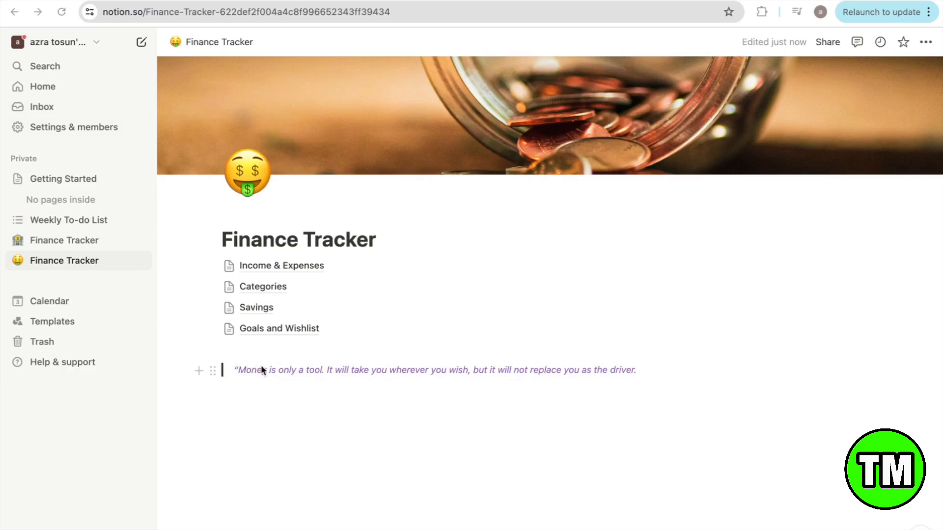
drag(213, 371, 221, 254)
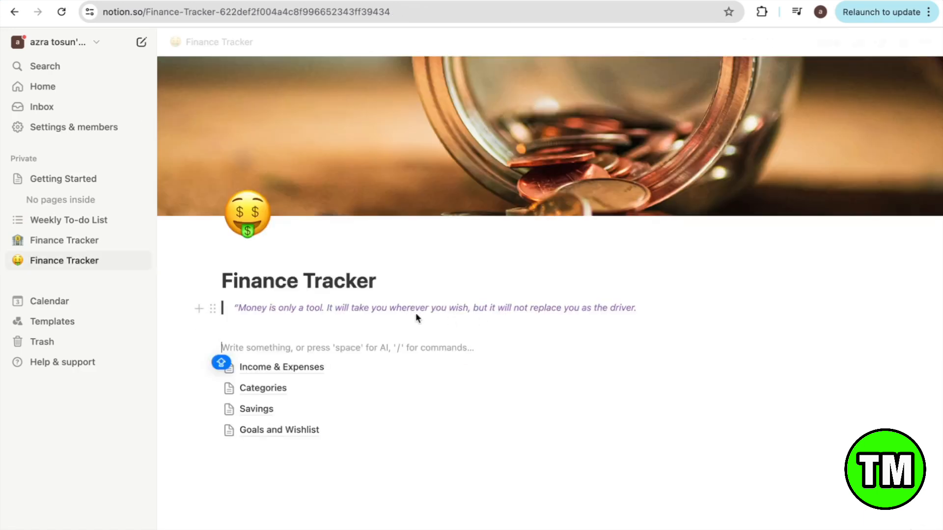
- Enter "Navigation" on the empty line above the page links and turn it into a Toggle list
text(Na)
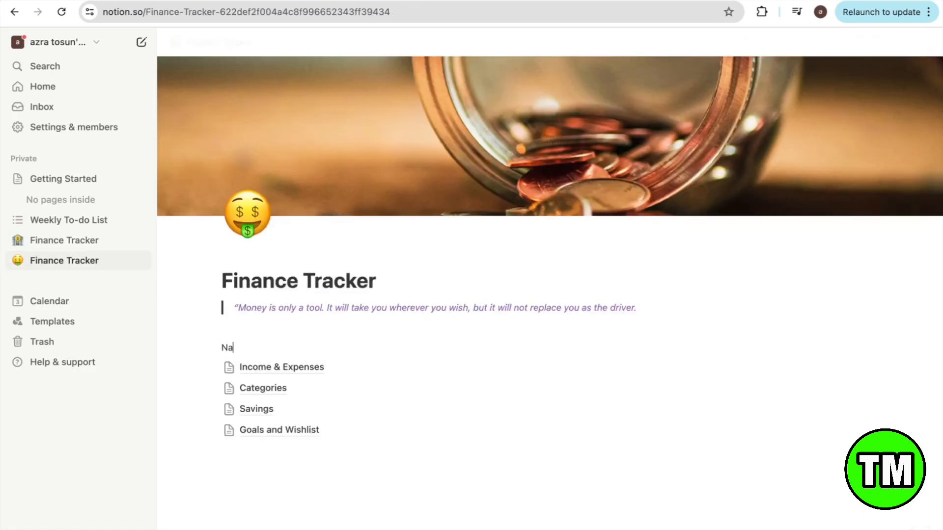
click(210, 348)
mouse_move(122, 346)
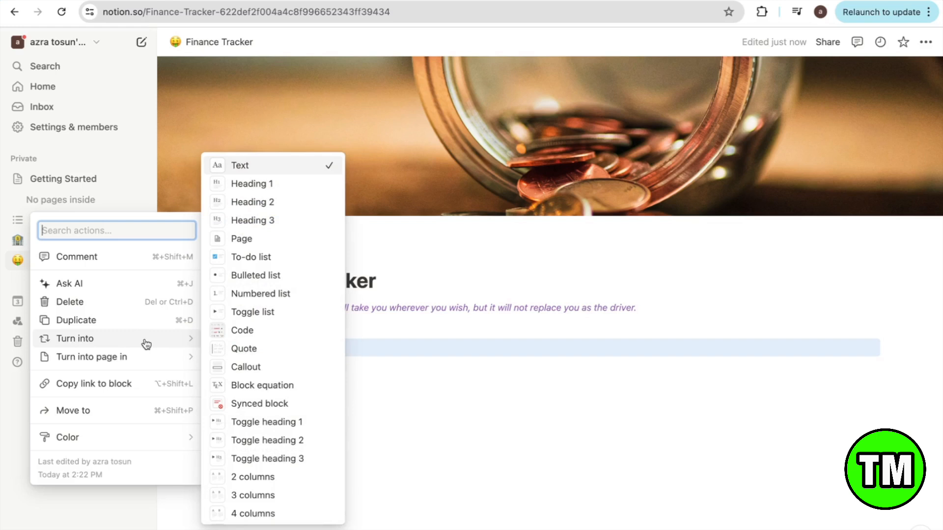
click(264, 312)
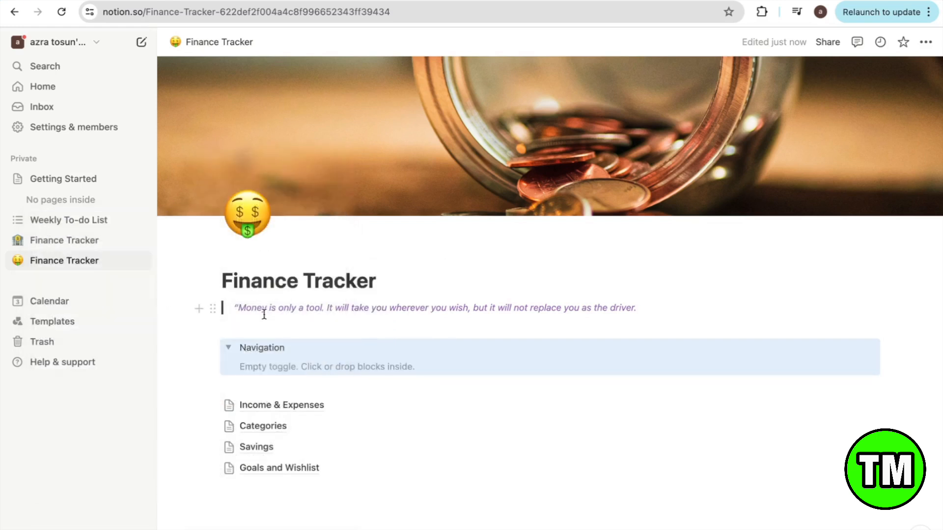
- Format the Navigation toggle as a bold heading holding the four page links, and collapse it
double_click(290, 347)
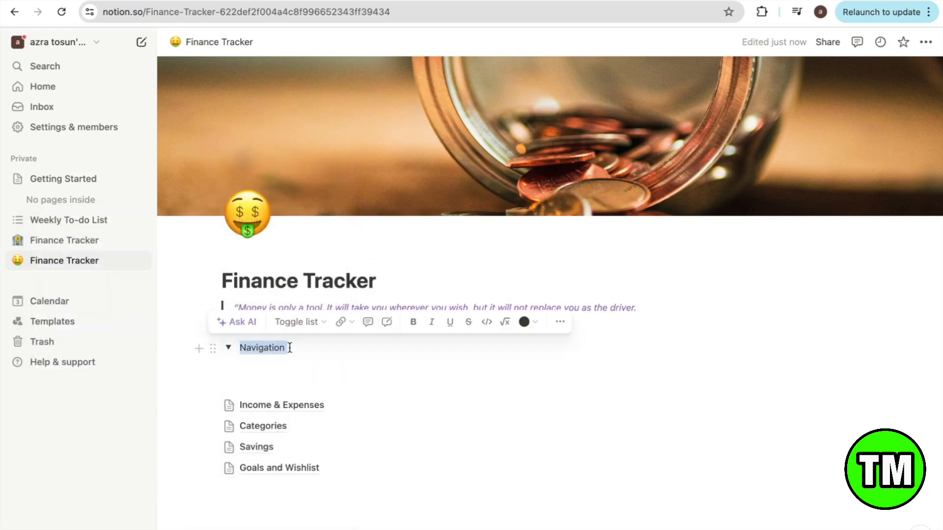
click(412, 324)
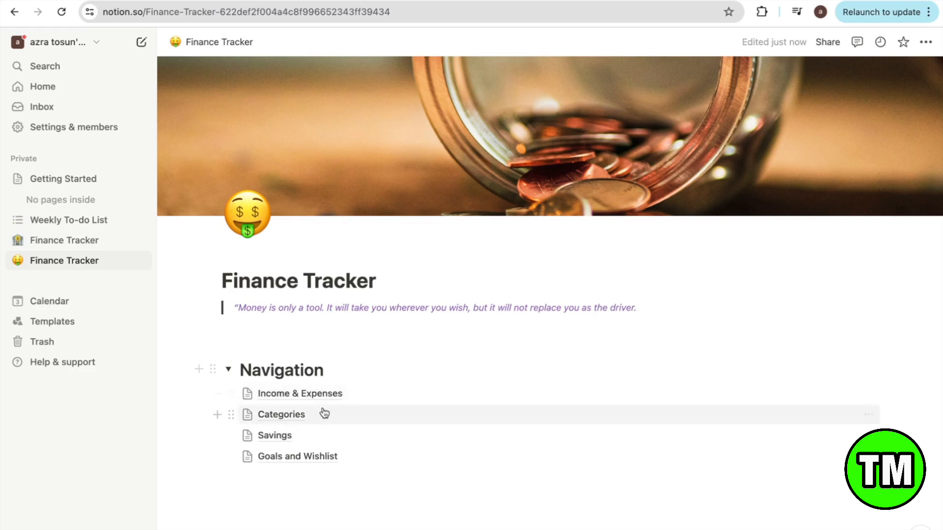
click(228, 372)
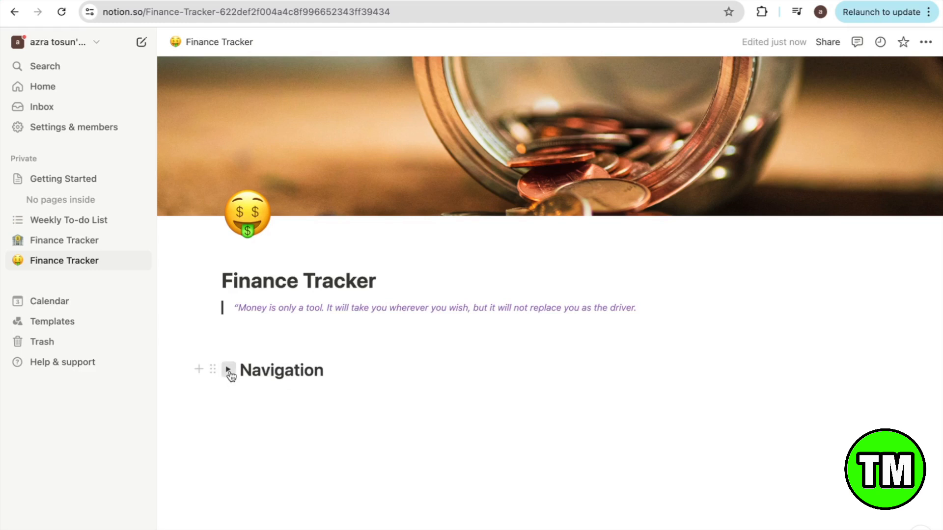
click(228, 371)
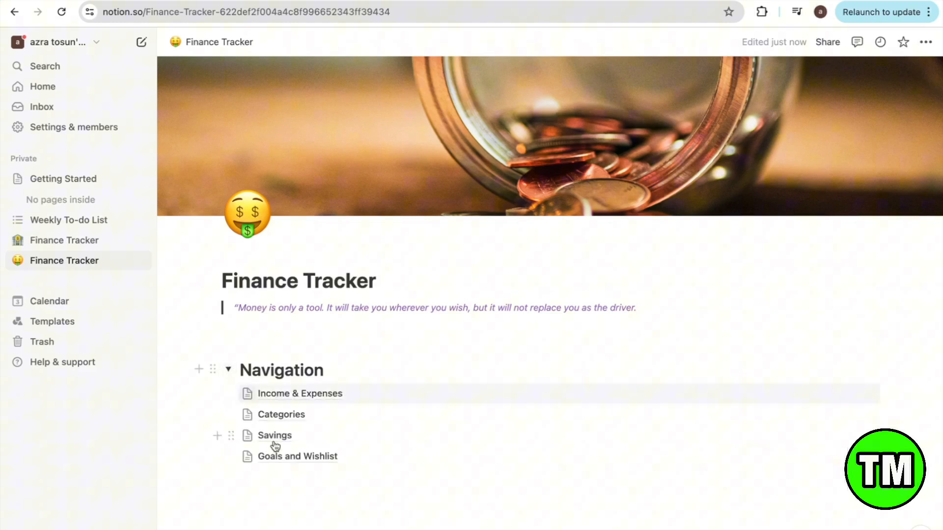
click(230, 372)
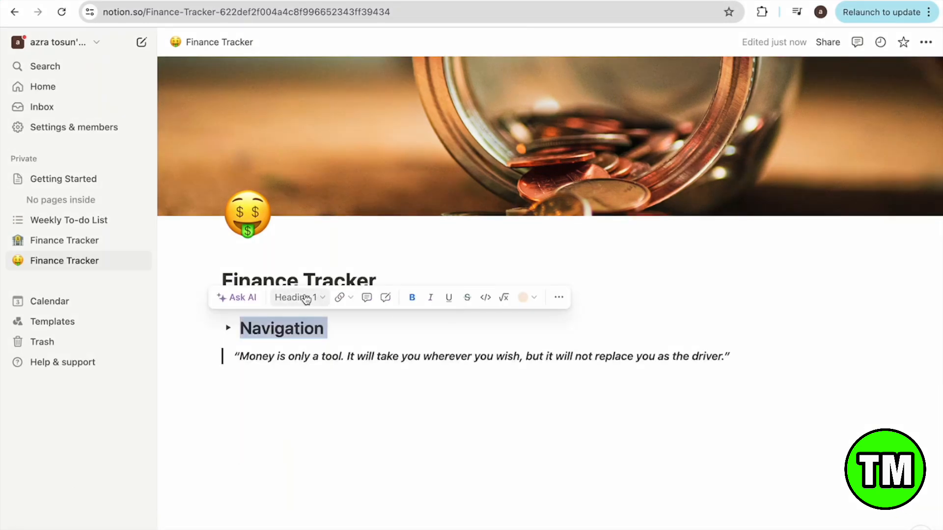
- Turn the Navigation heading into a Toggle heading 3
click(318, 298)
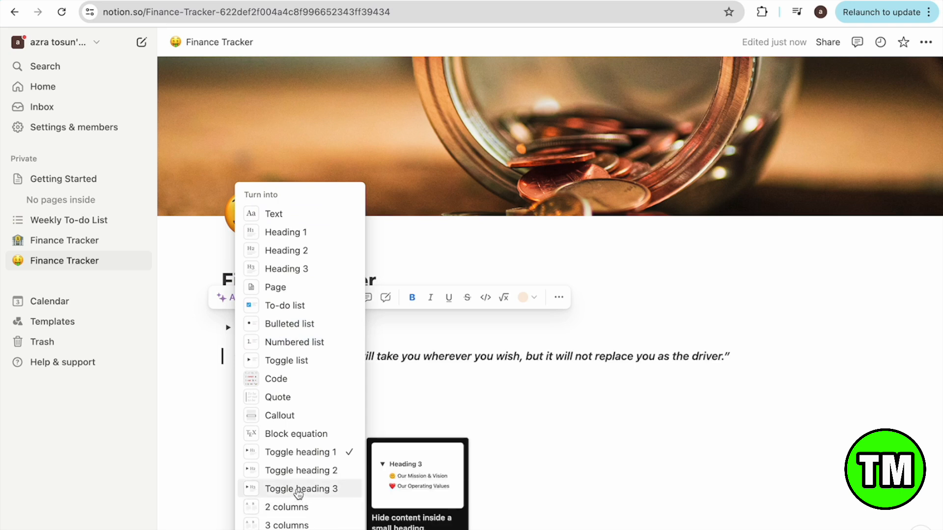
click(346, 493)
click(228, 317)
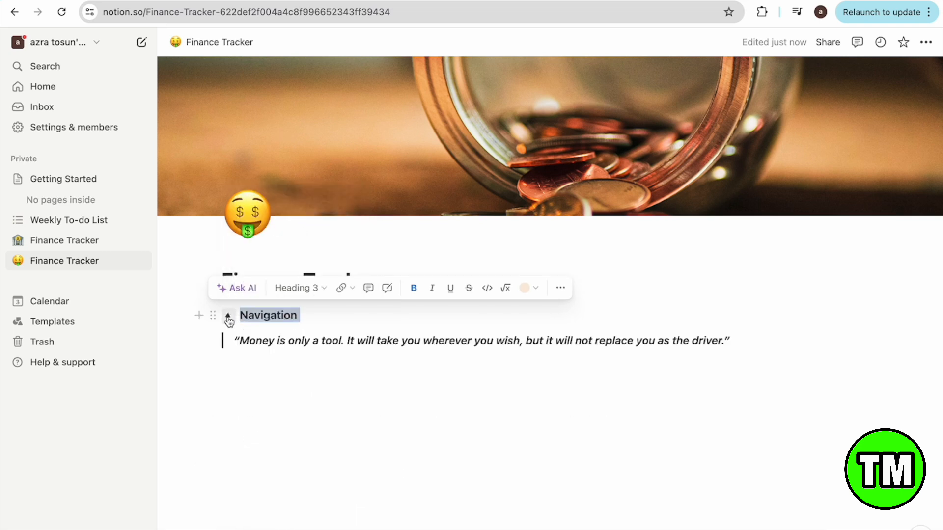
- Select the Navigation toggle, the quote and the empty line below them, and turn them into Columns
drag(228, 320, 287, 356)
click(212, 340)
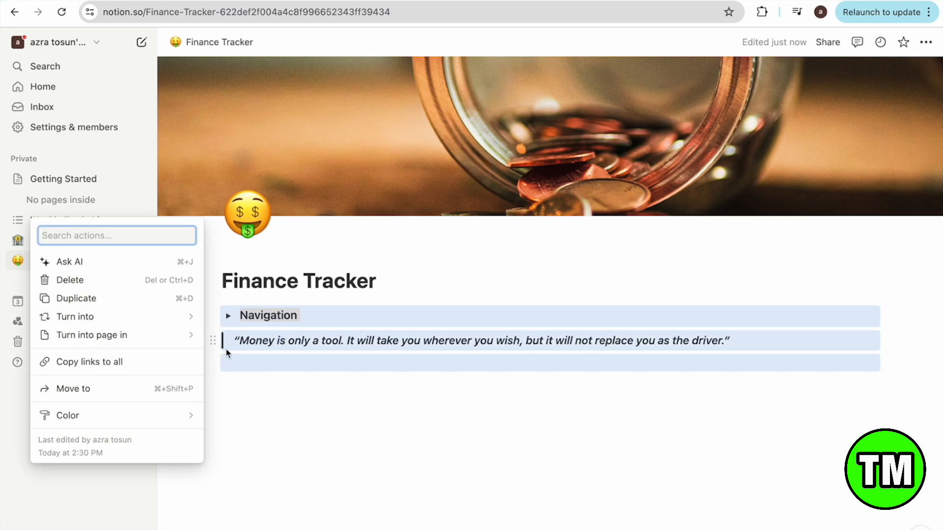
mouse_move(184, 324)
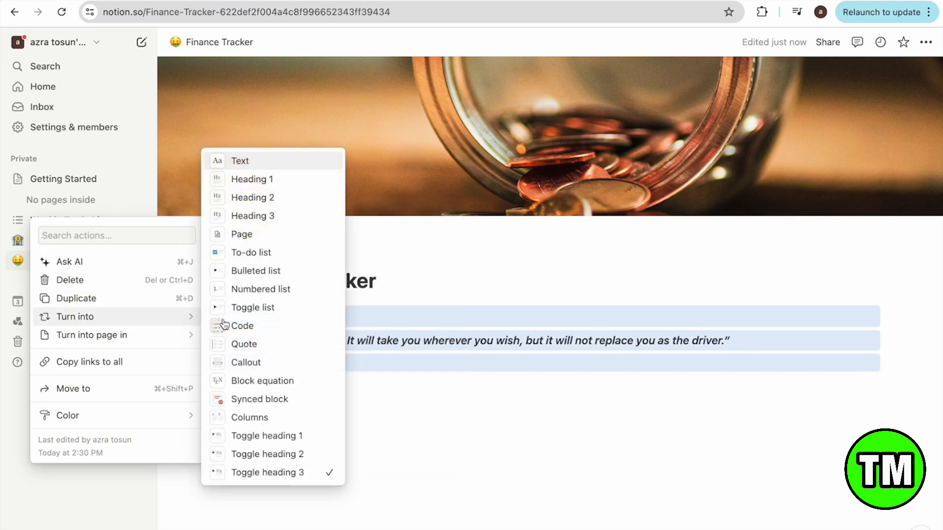
click(251, 418)
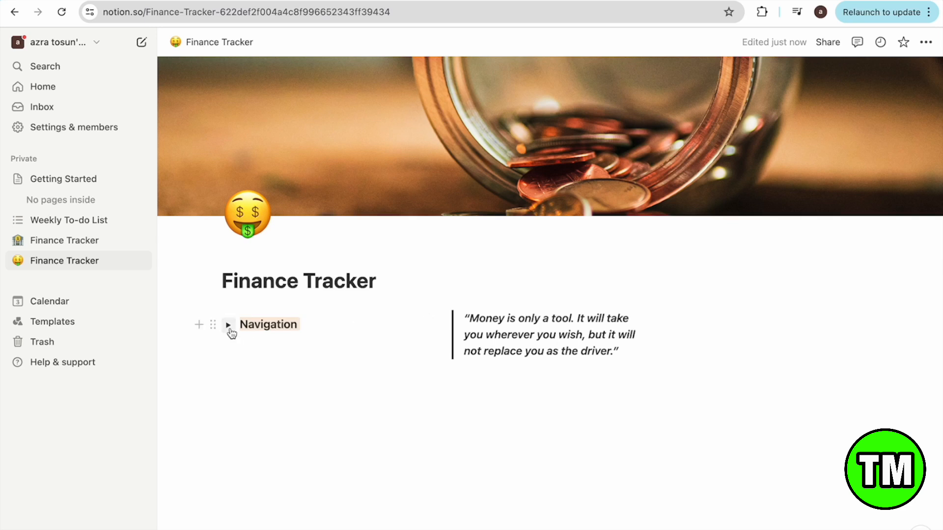
- Move the Navigation toggle into the column right of the quote and widen the quote's column
drag(216, 324, 736, 324)
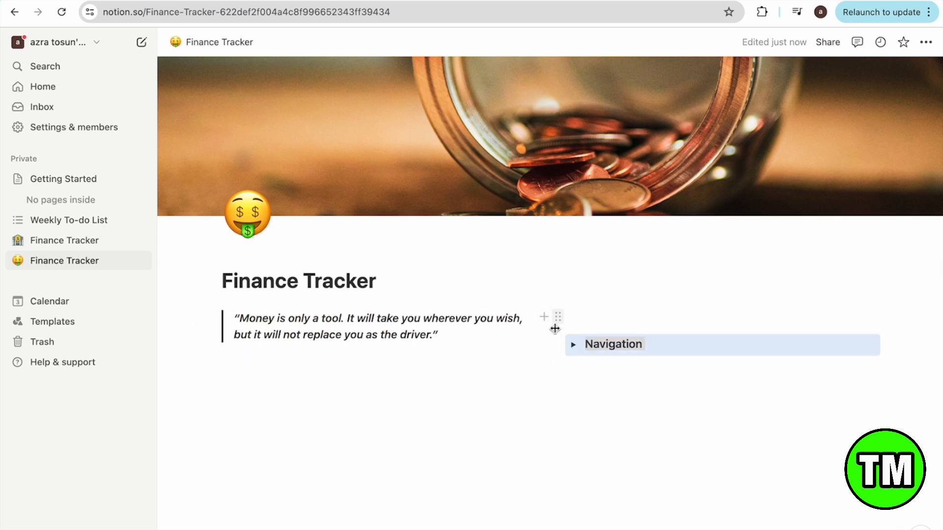
drag(553, 328, 739, 315)
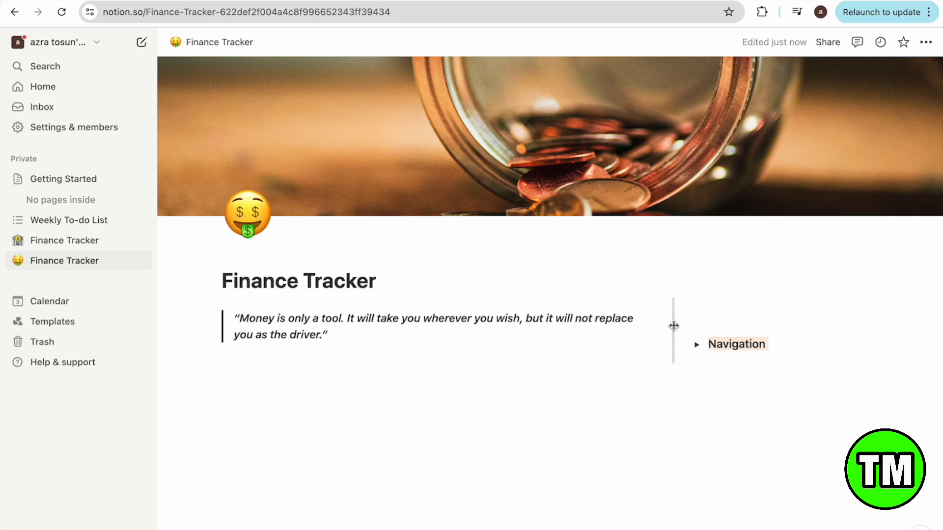
drag(673, 326, 750, 305)
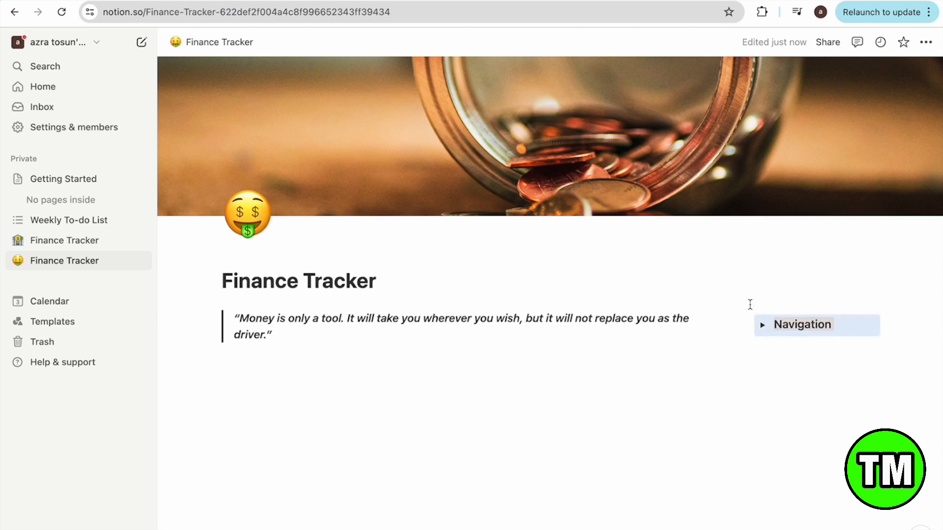
click(888, 318)
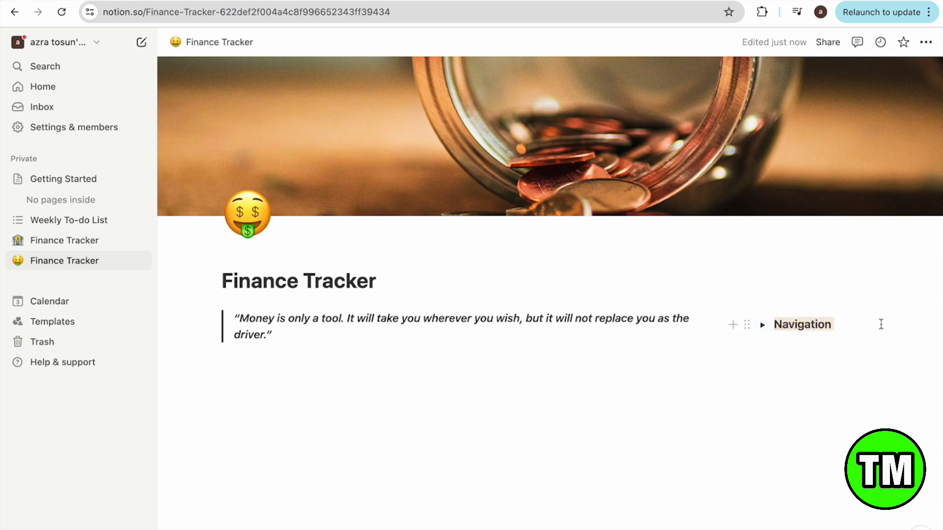
- Remove the colored background from the Navigation heading so that it uses the default color
double_click(876, 322)
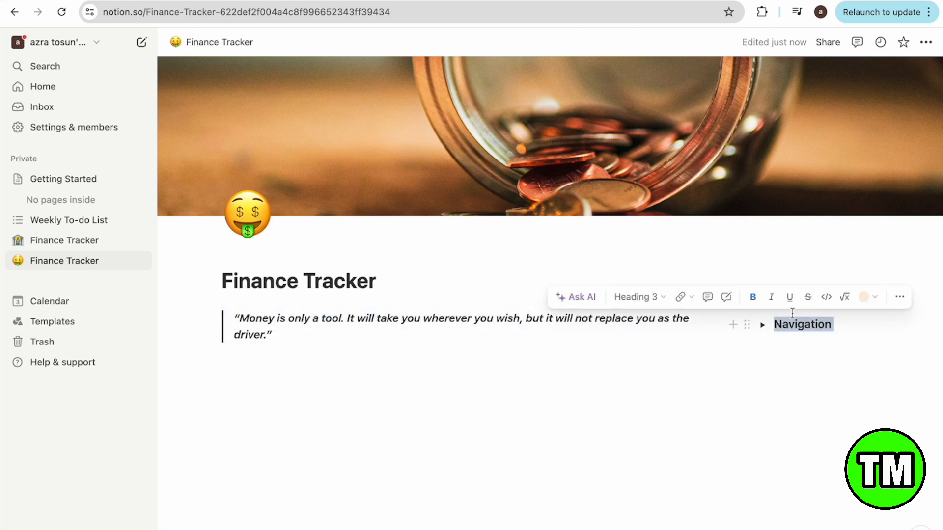
click(754, 298)
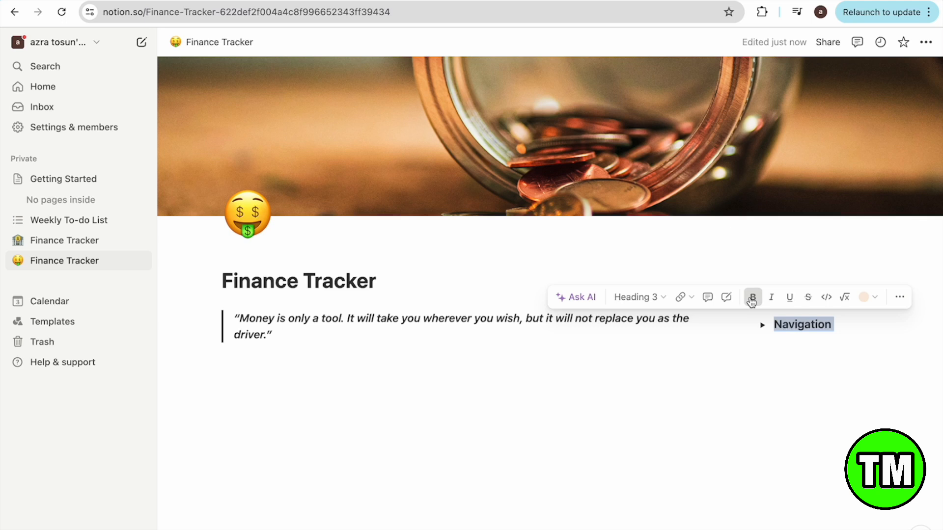
click(867, 301)
click(843, 214)
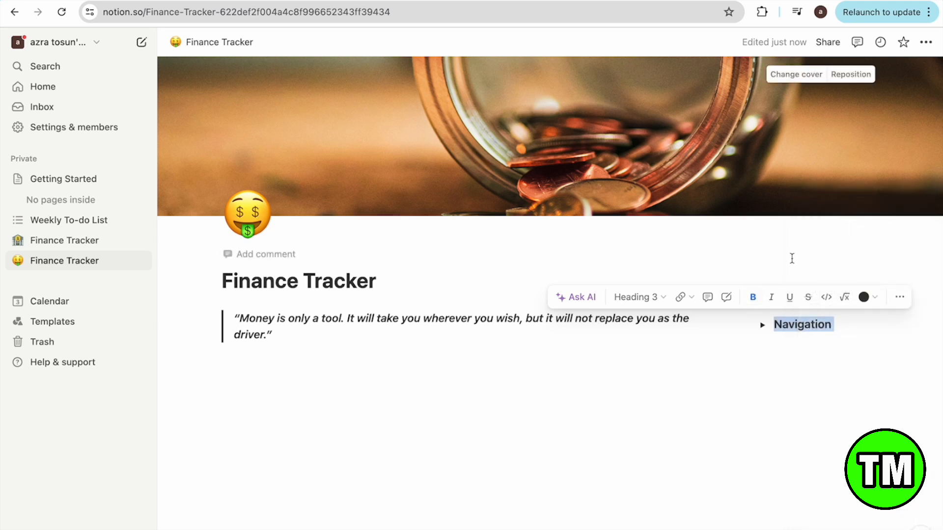
click(404, 397)
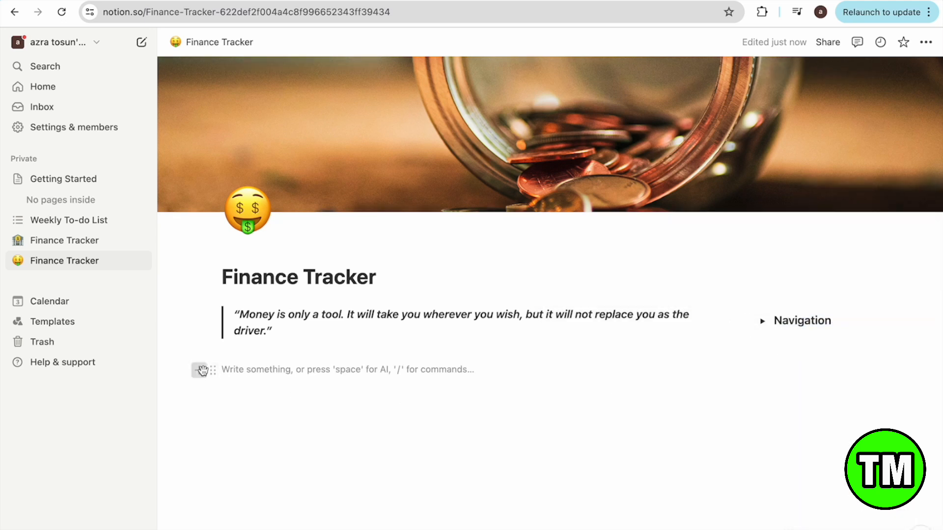
click(199, 370)
scroll(322, 300, down, 3)
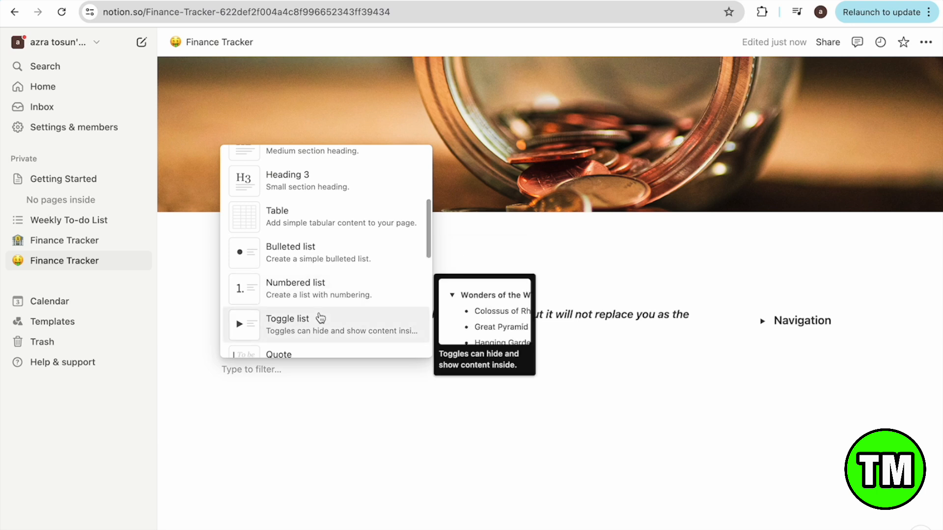
scroll(320, 317, down, 1)
click(242, 440)
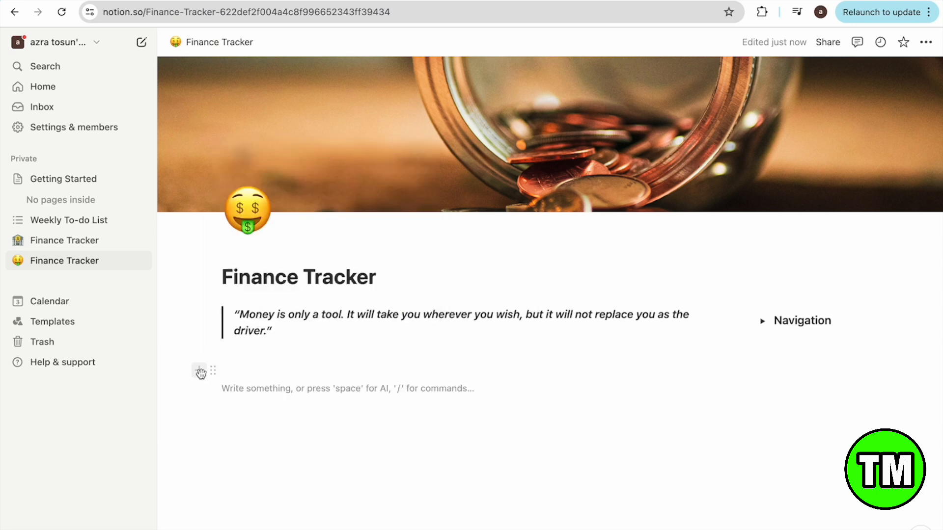
- Insert a Divider below the quote and Navigation columns and delete the empty line above it
click(199, 370)
scroll(331, 299, down, 2)
scroll(334, 299, down, 3)
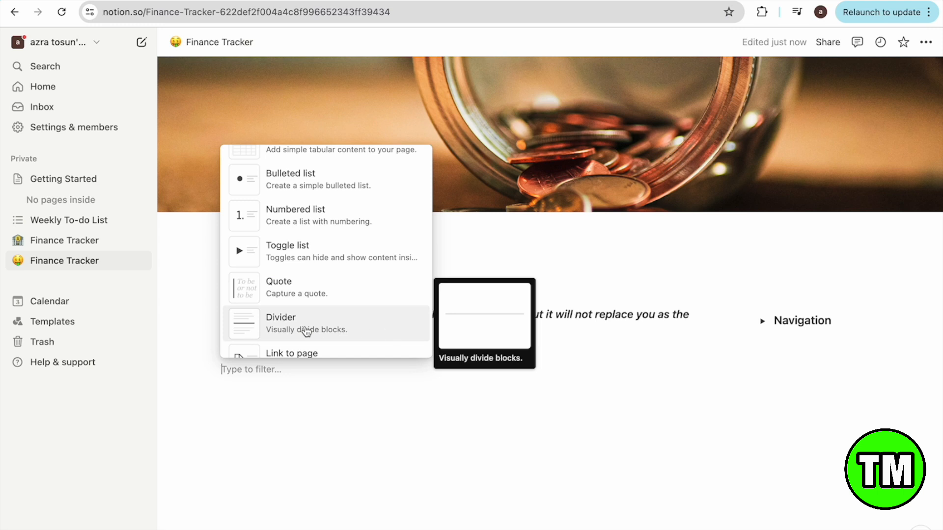
click(382, 334)
click(291, 356)
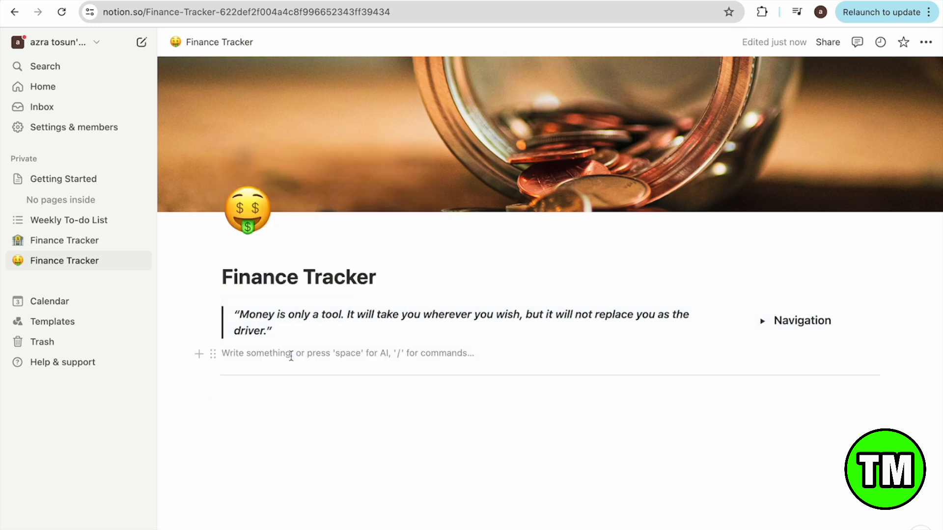
key(BackSpace)
- Expand the Navigation toggle and add the text line "Income & Expenses" below the divider
click(762, 320)
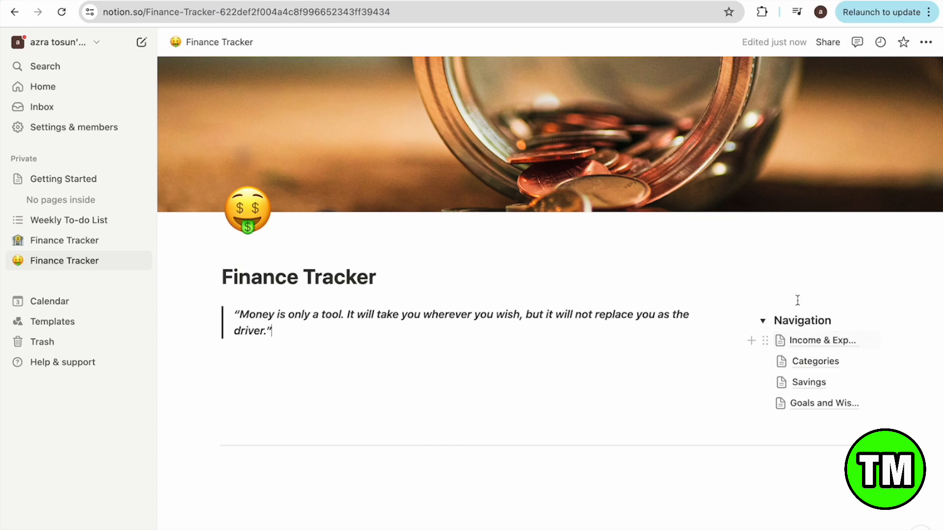
mouse_move(840, 346)
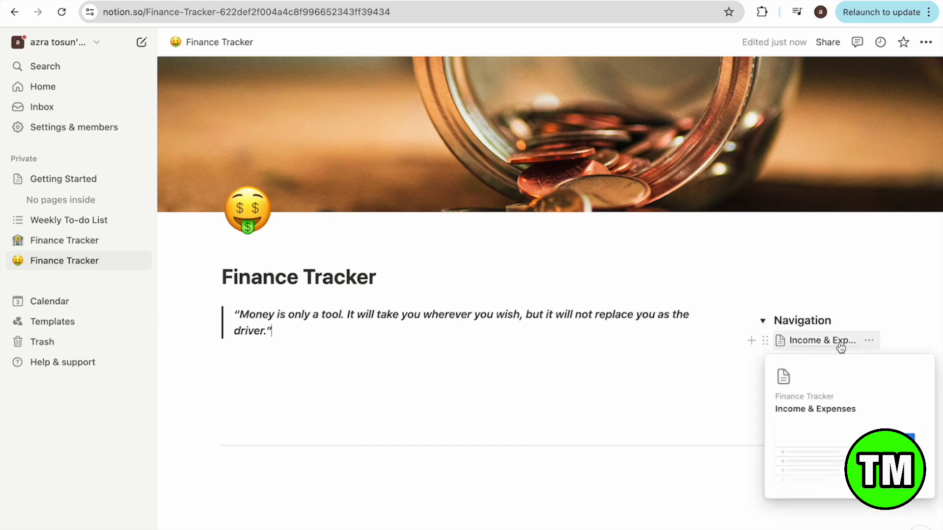
click(485, 489)
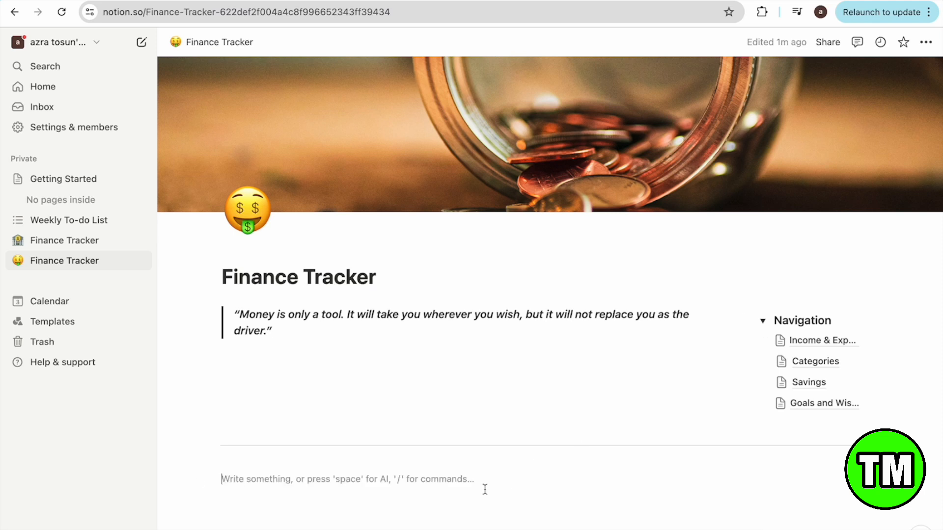
text(Income & E)
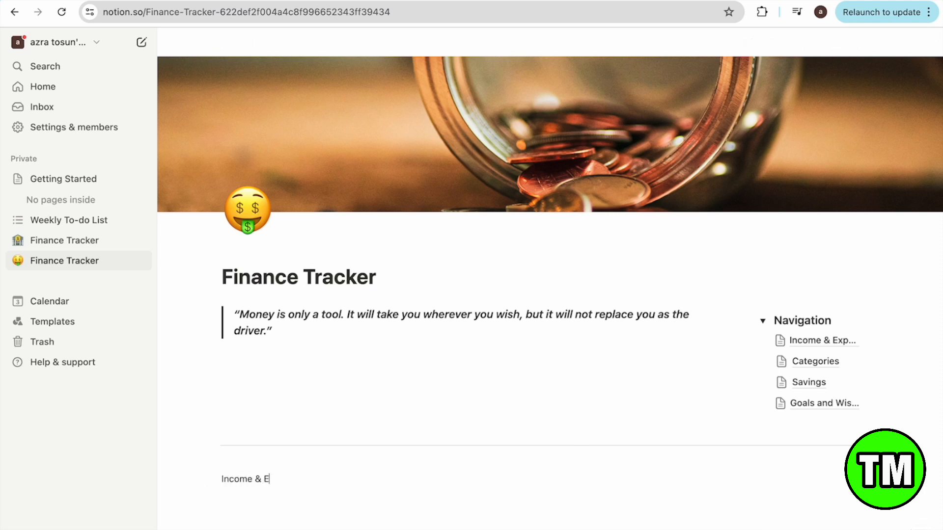
text(xpen)
text(ses)
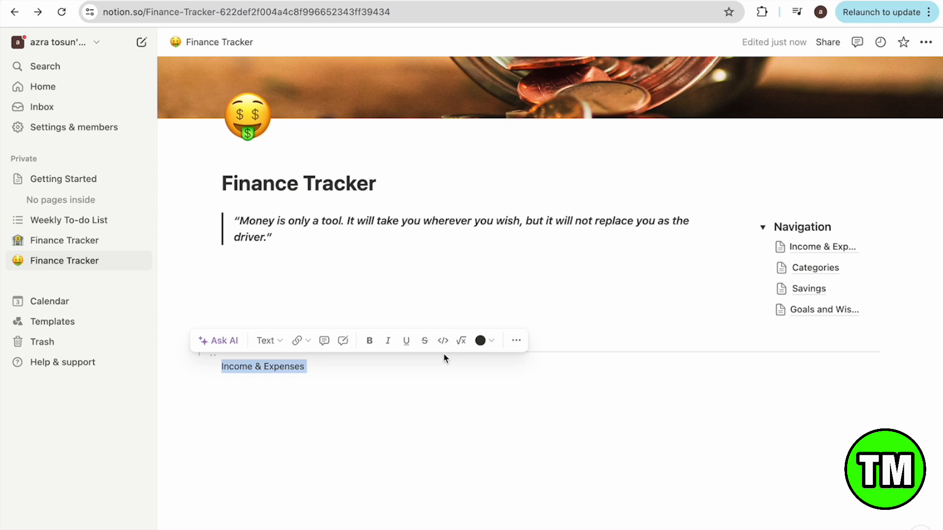
- Apply a blue background to the selected "Income & Expenses" text
click(482, 341)
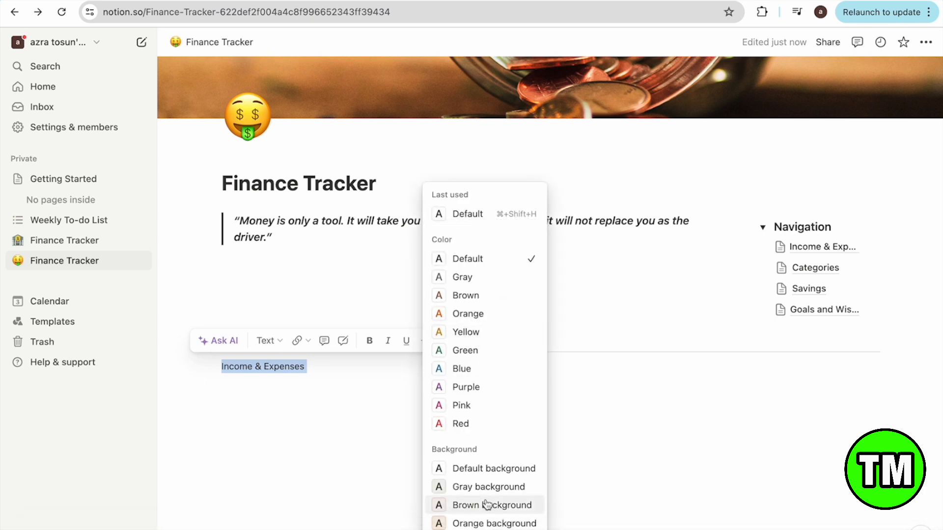
scroll(488, 501, down, 3)
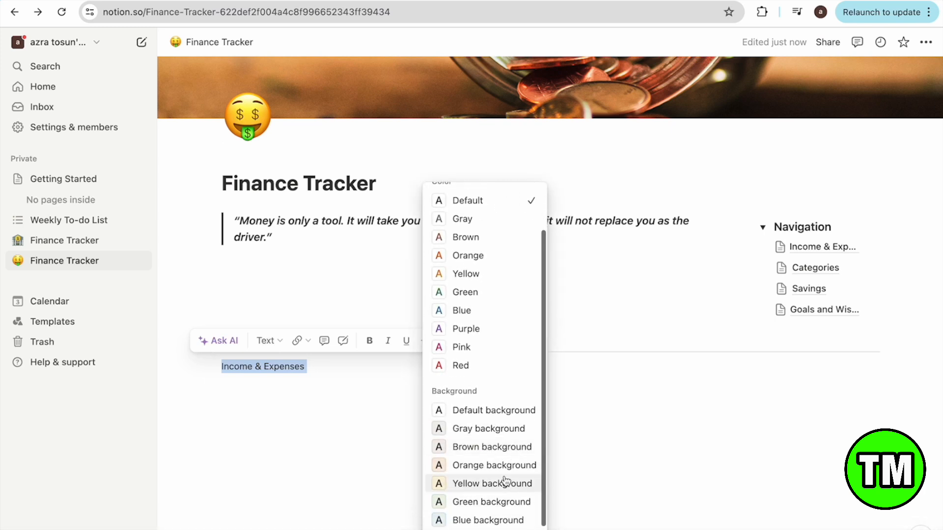
scroll(501, 510, down, 1)
scroll(500, 509, up, 1)
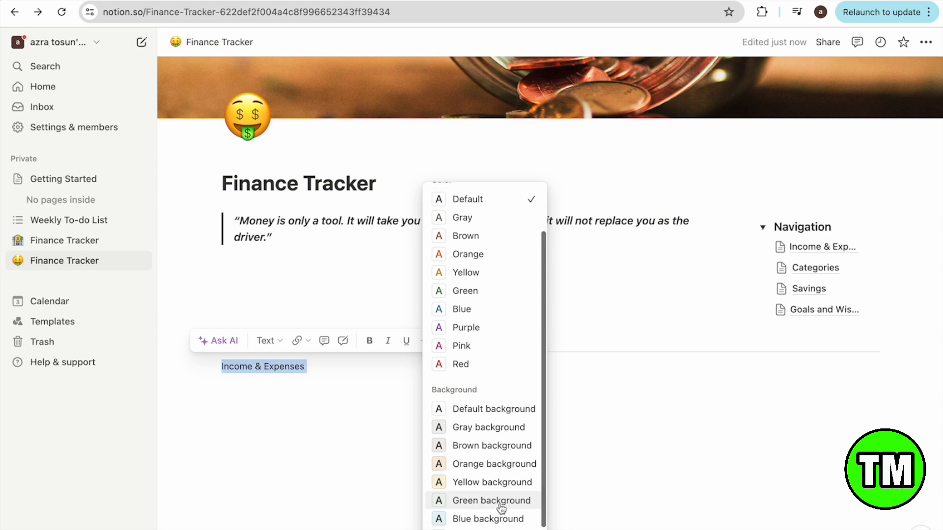
scroll(501, 509, down, 2)
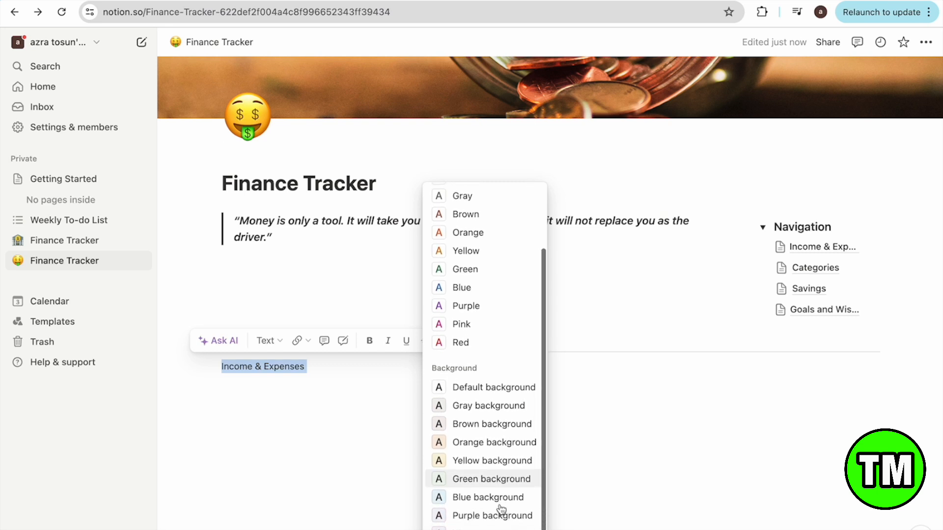
click(501, 500)
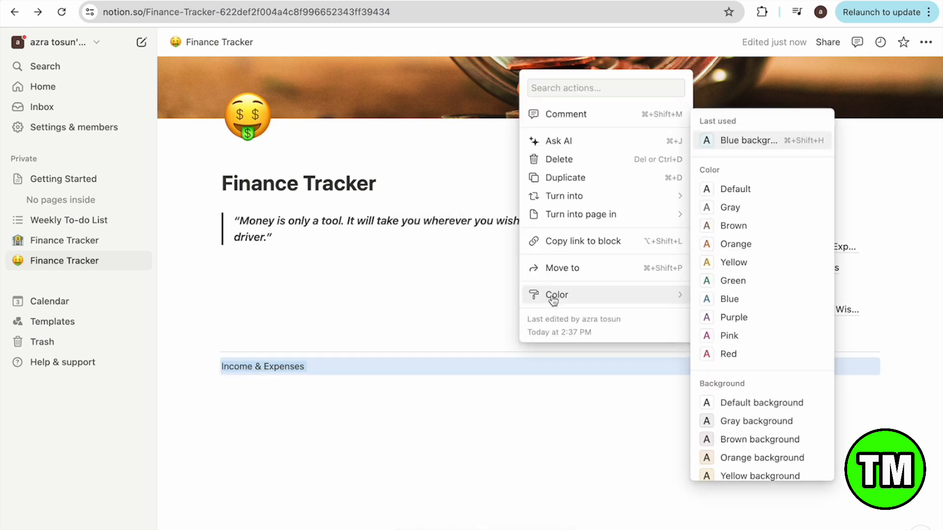
- Give the whole Income & Expenses block a blue background across the page width and make its text bold
click(553, 298)
click(553, 298)
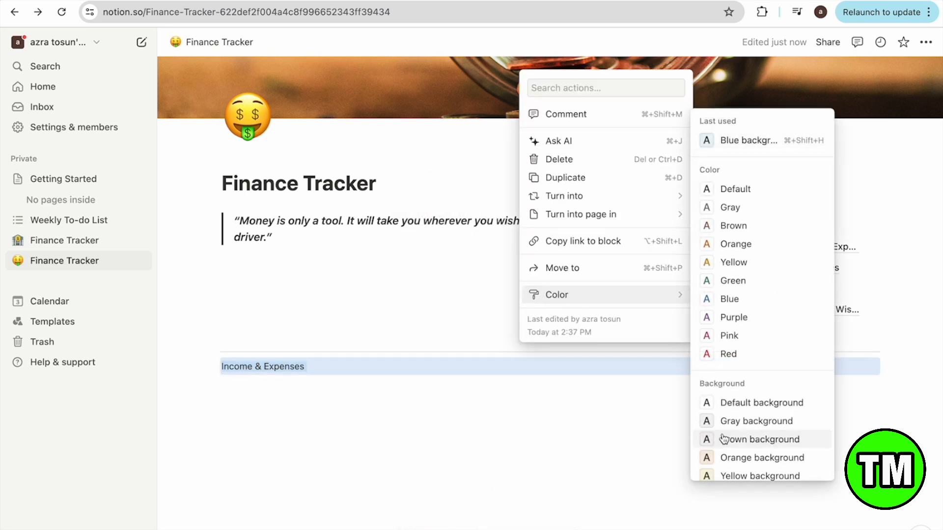
scroll(727, 442, down, 3)
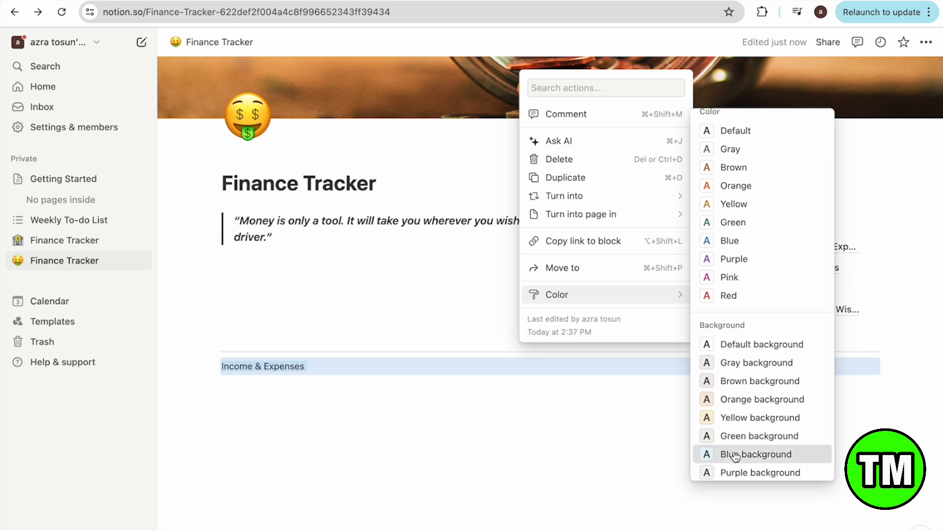
click(735, 457)
click(587, 439)
scroll(352, 404, down, 1)
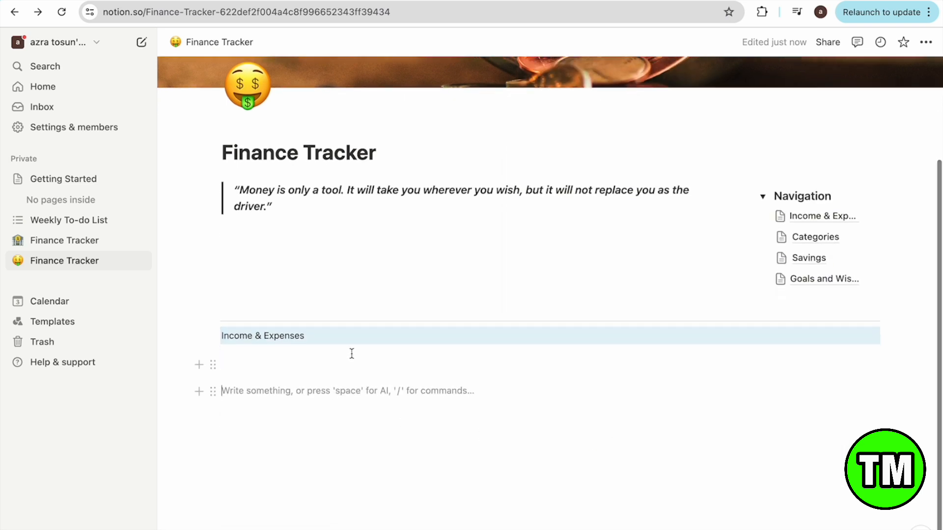
triple_click(347, 335)
click(366, 317)
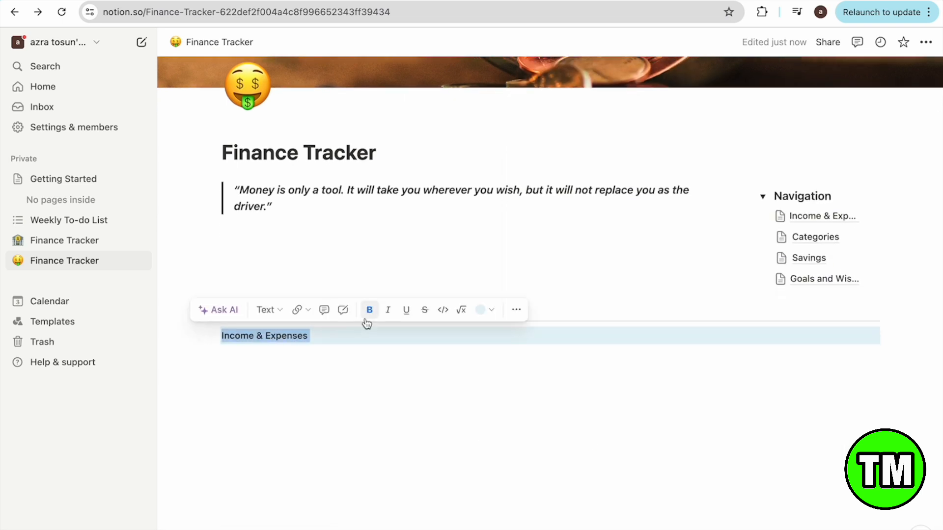
- Add a "Reminders" line below the Income & Expenses heading and turn it into a toggle list
click(314, 367)
scroll(314, 368, up, 1)
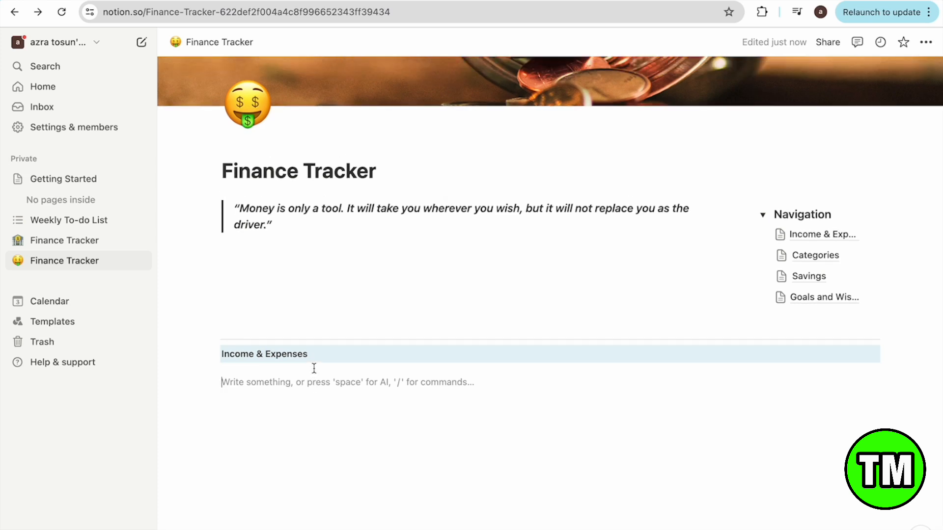
text(Re)
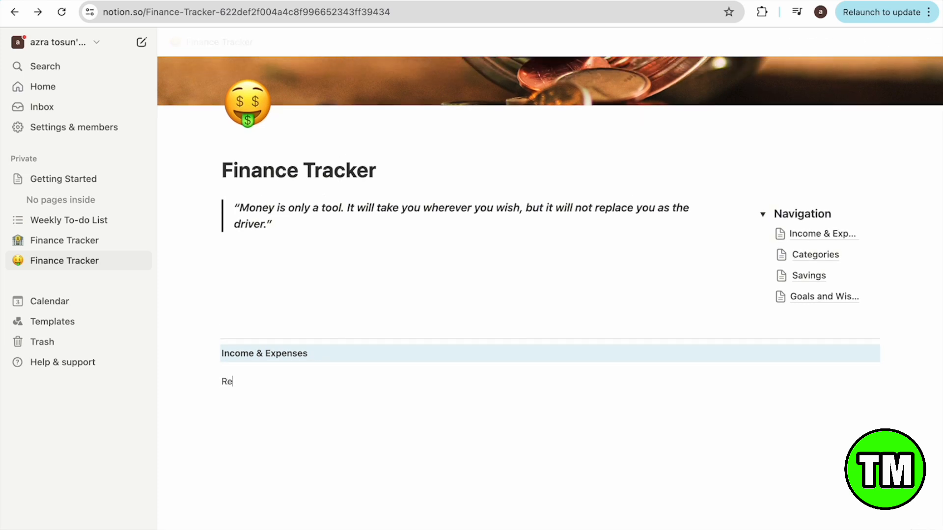
text(minders)
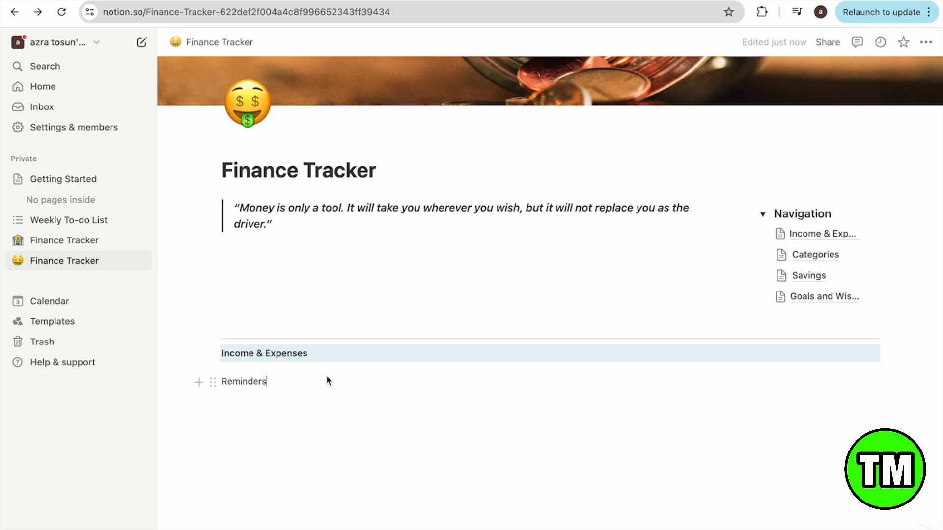
double_click(277, 390)
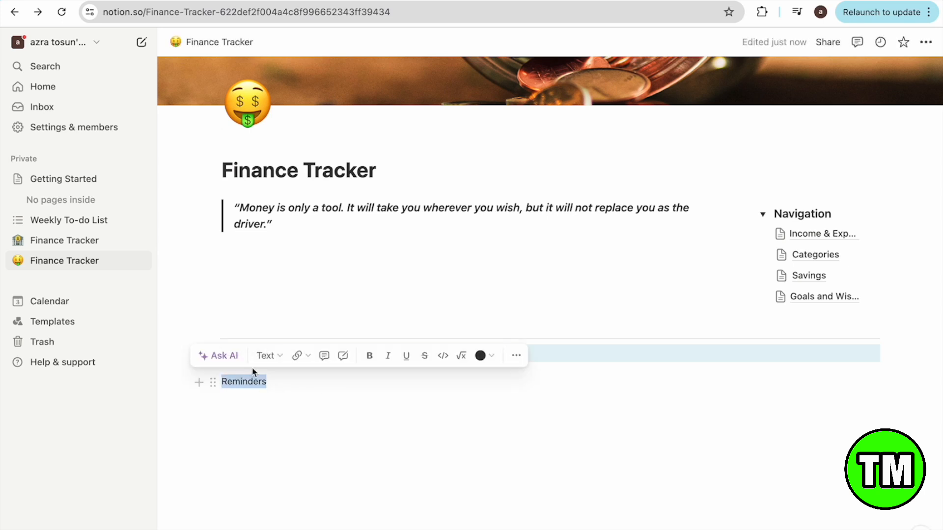
click(279, 358)
click(325, 380)
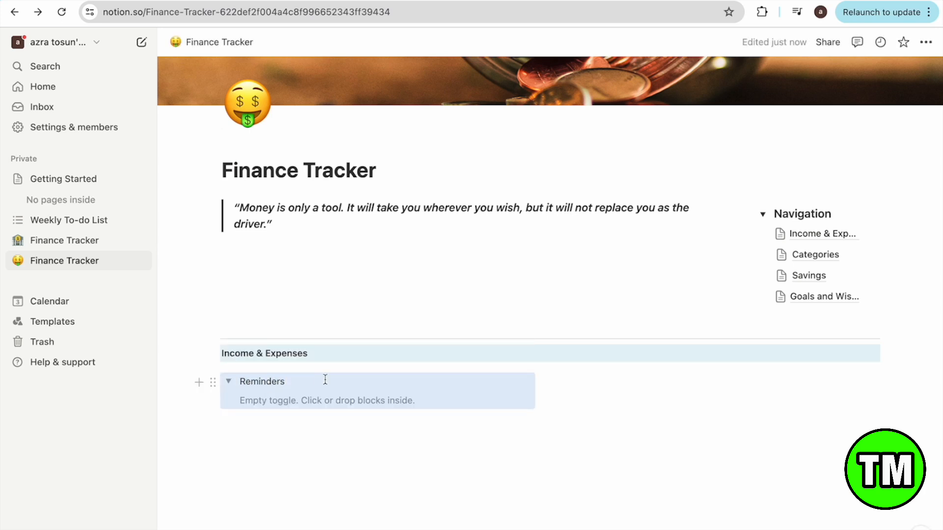
- Turn the Reminders toggle block into a 2 columns layout
click(212, 384)
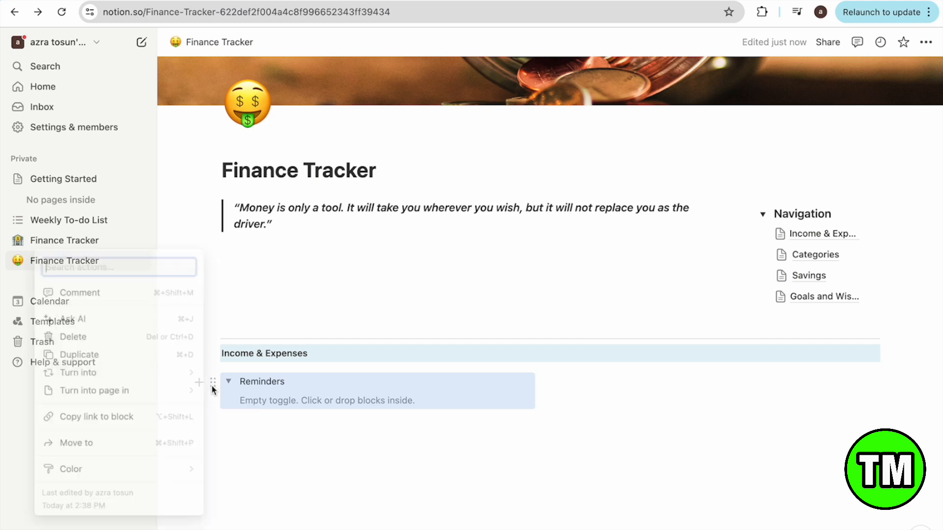
key(Escape)
click(213, 383)
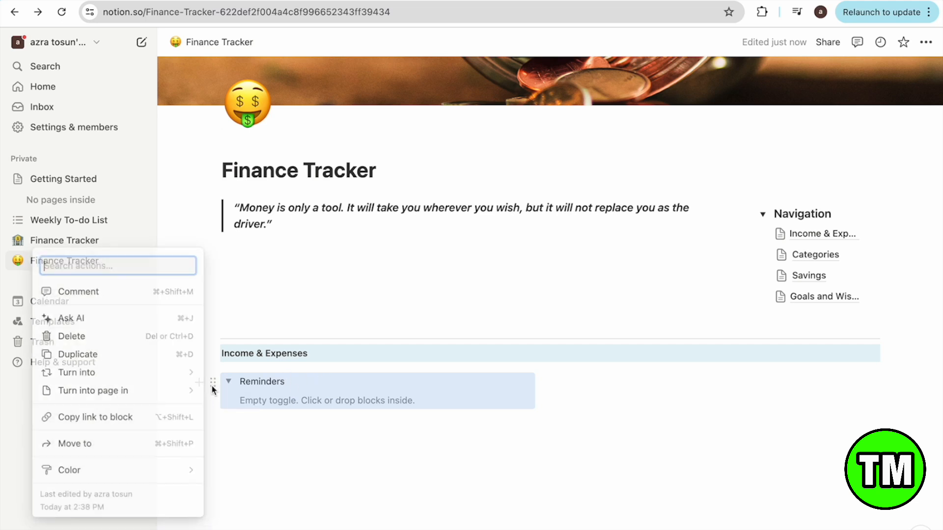
mouse_move(169, 372)
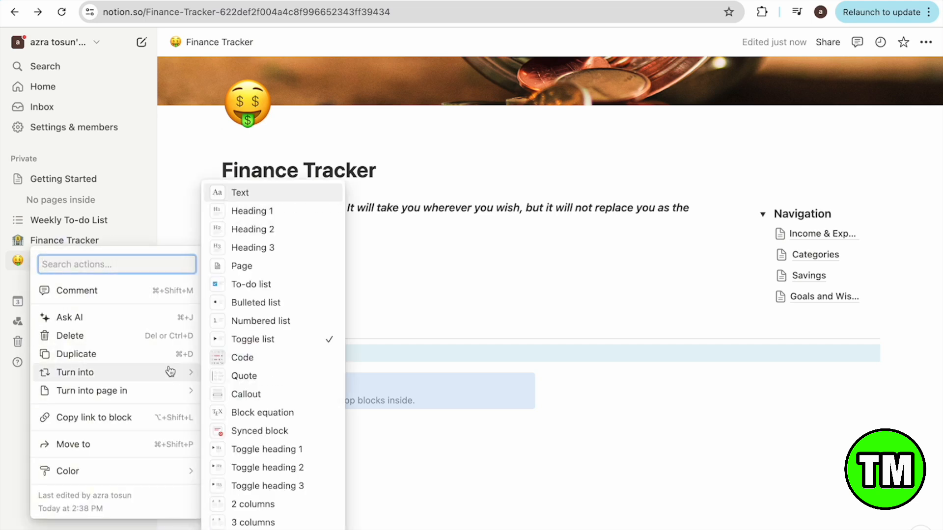
click(275, 504)
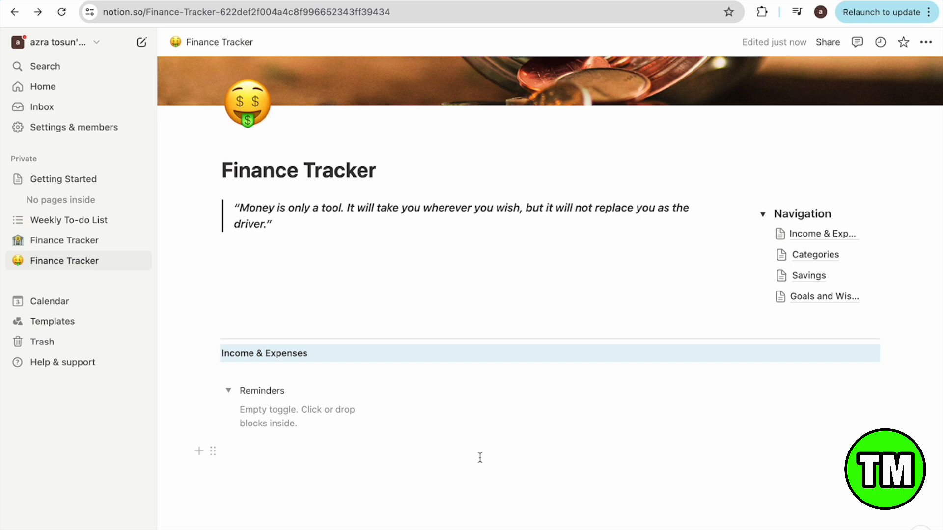
- Make the Reminders toggle title bold
click(316, 394)
double_click(315, 393)
click(413, 368)
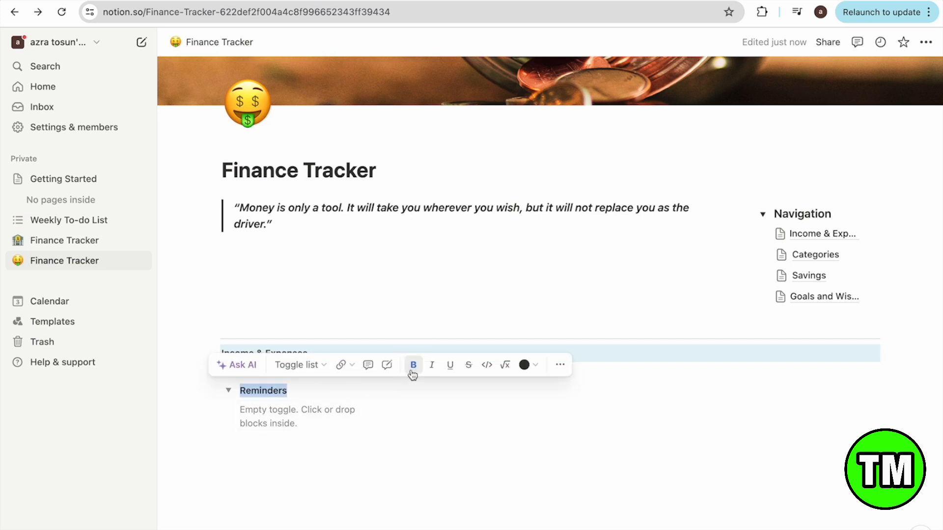
- Add a to-do list inside the Reminders toggle with the items "Pay Rent" and "Pay your course"
click(286, 424)
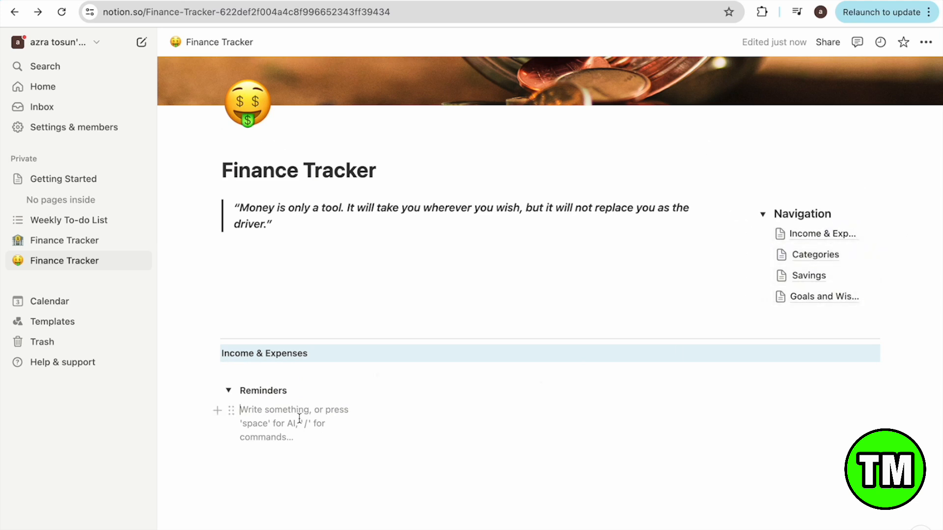
click(217, 411)
scroll(324, 304, down, 1)
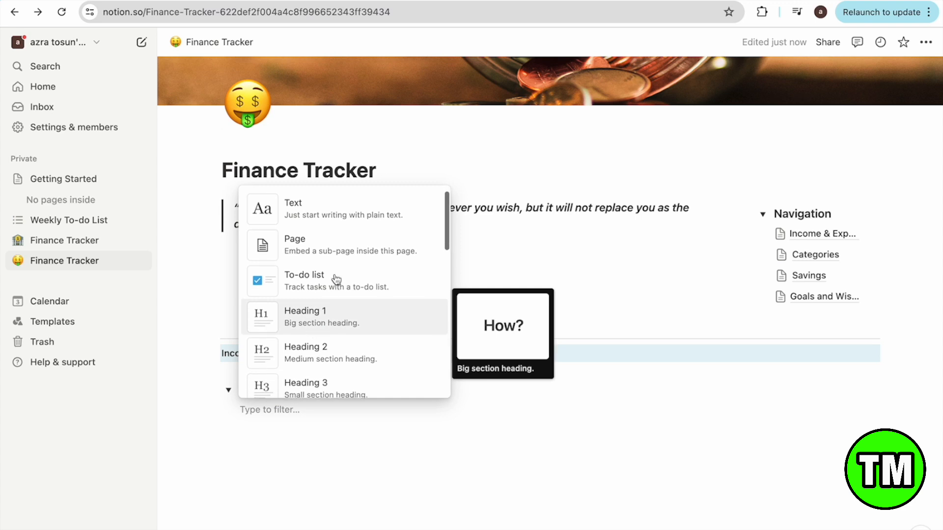
click(337, 275)
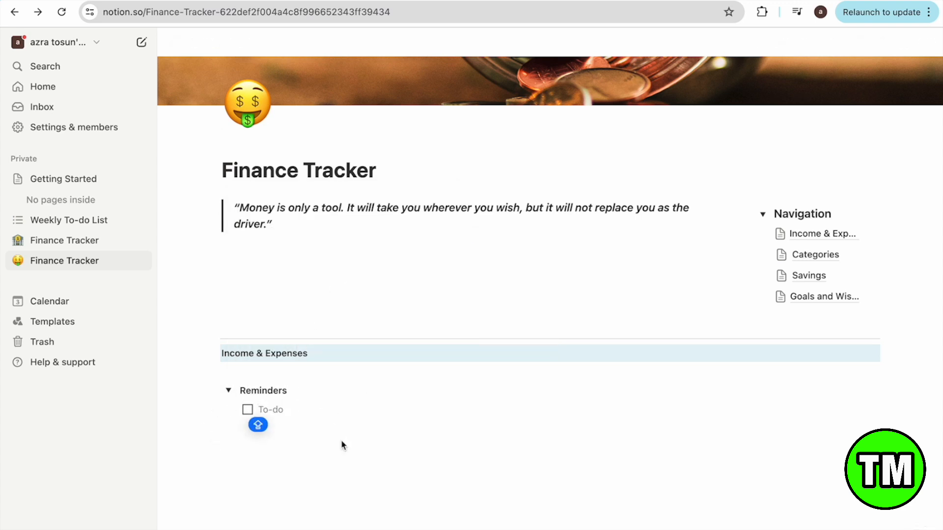
text(Pay Rent)
key(Return)
text(Pay your course)
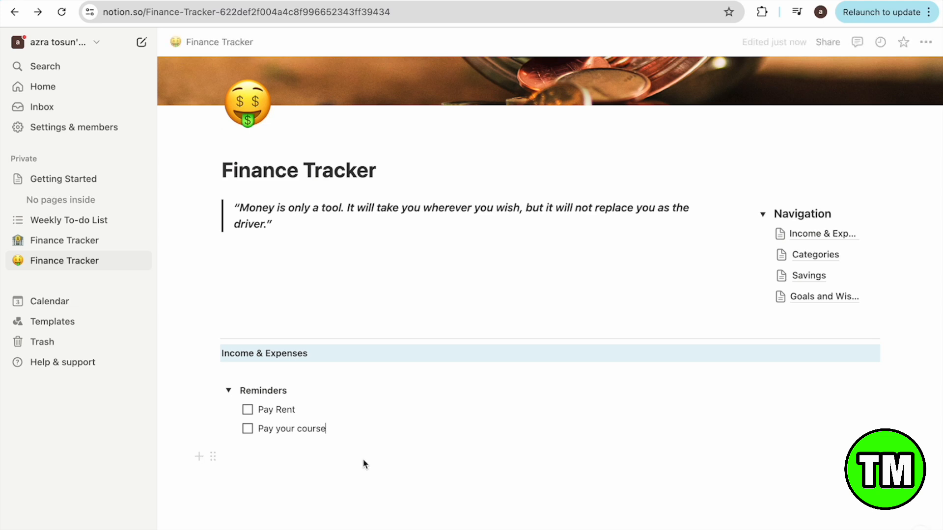
click(365, 461)
- Collapse the Reminders toggle so that its to-do items are hidden
click(229, 391)
click(229, 392)
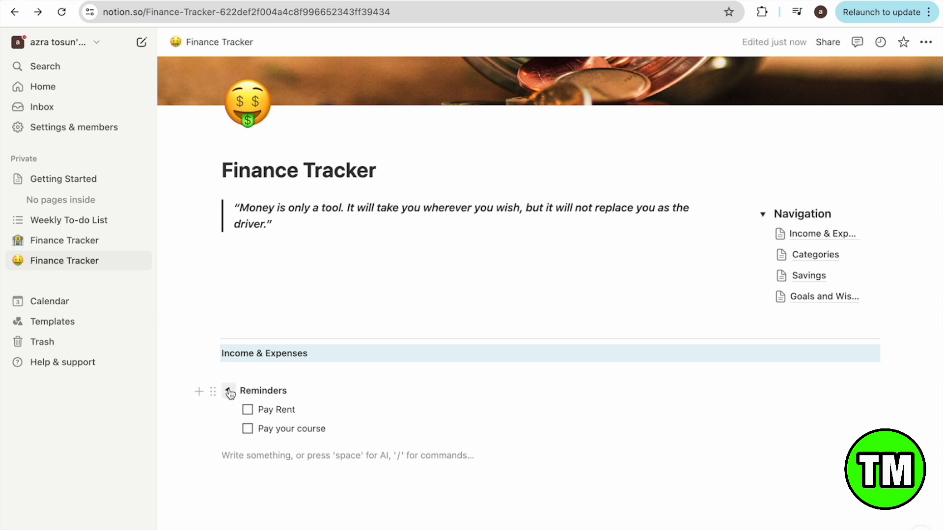
click(229, 392)
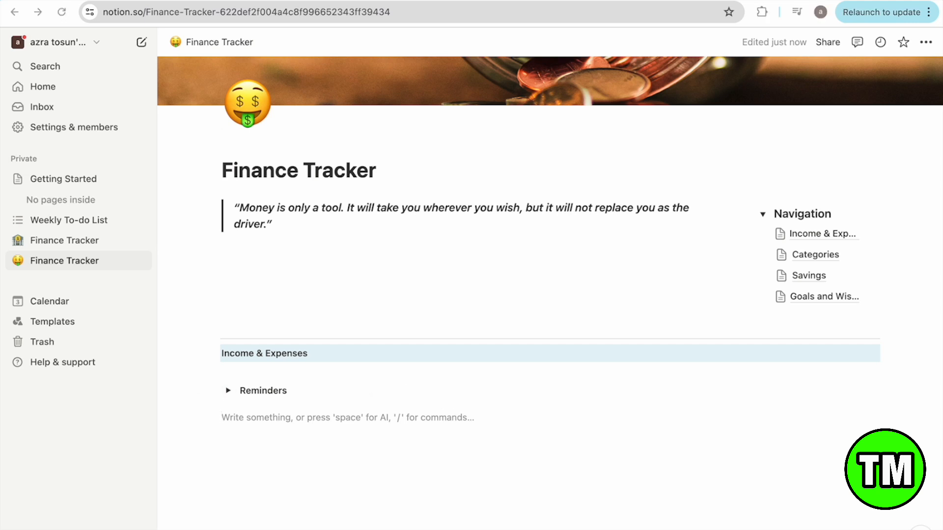
- Add a "Calculator" line below the Reminders toggle and turn it into a toggle list
click(339, 419)
text(Calculator)
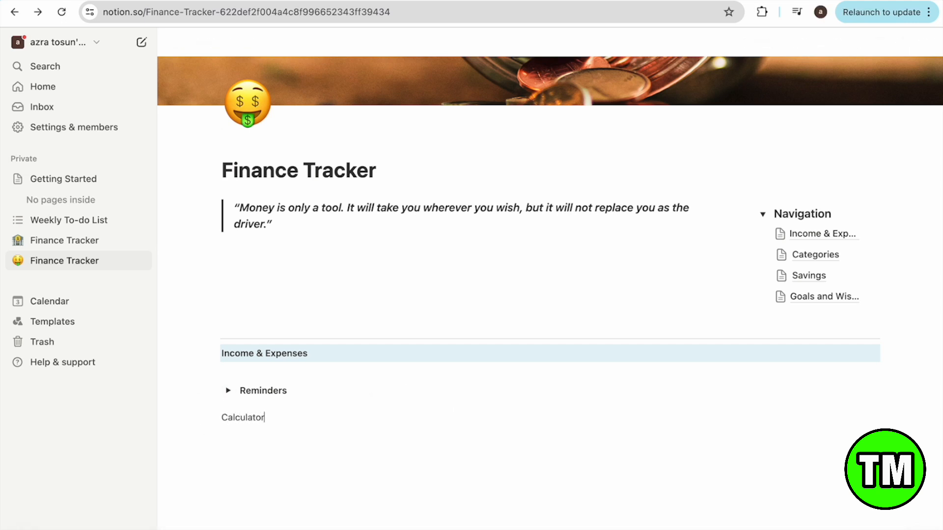
double_click(247, 418)
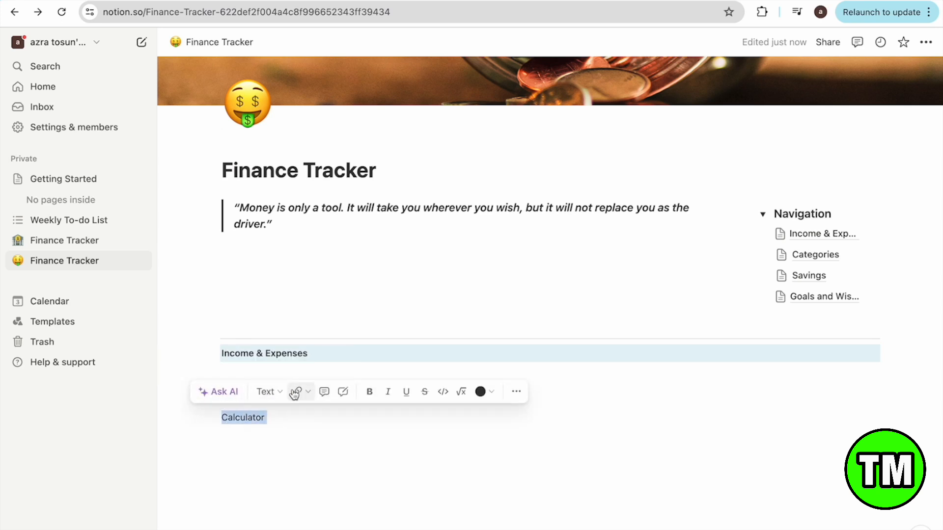
click(213, 418)
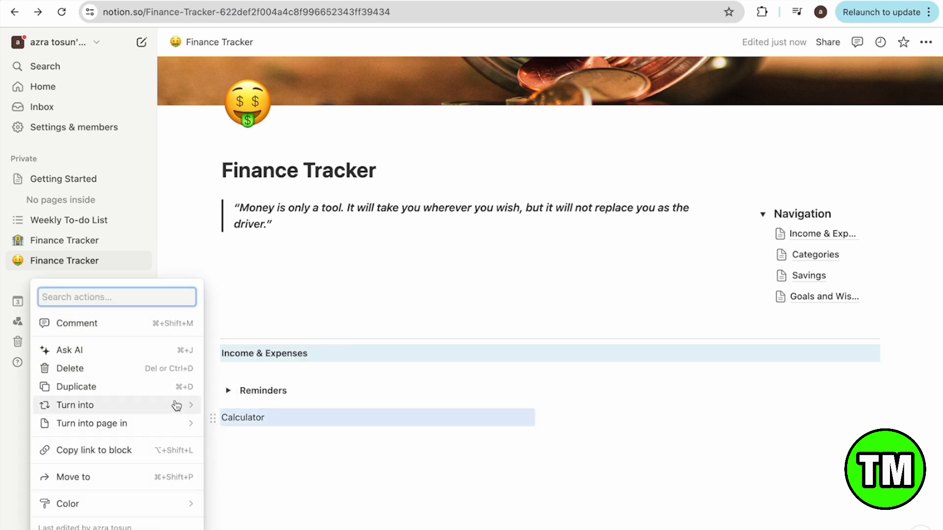
mouse_move(175, 407)
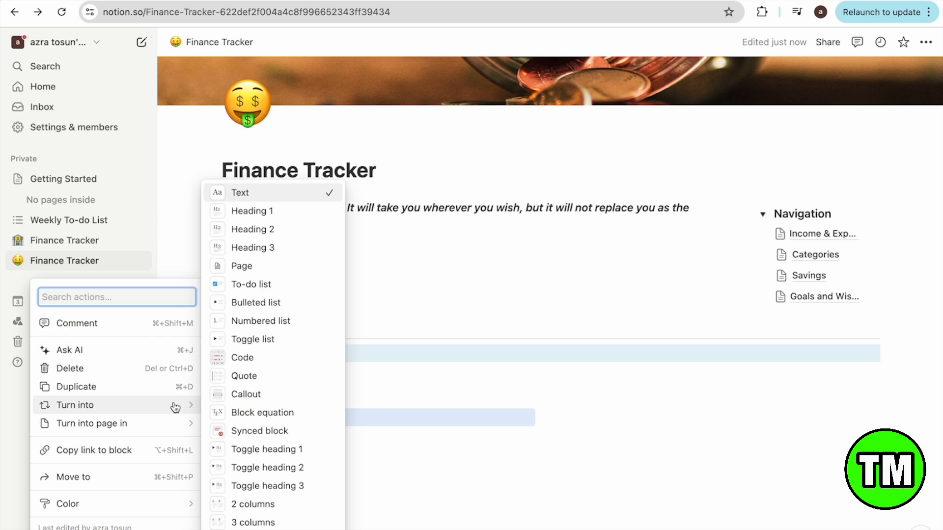
click(250, 338)
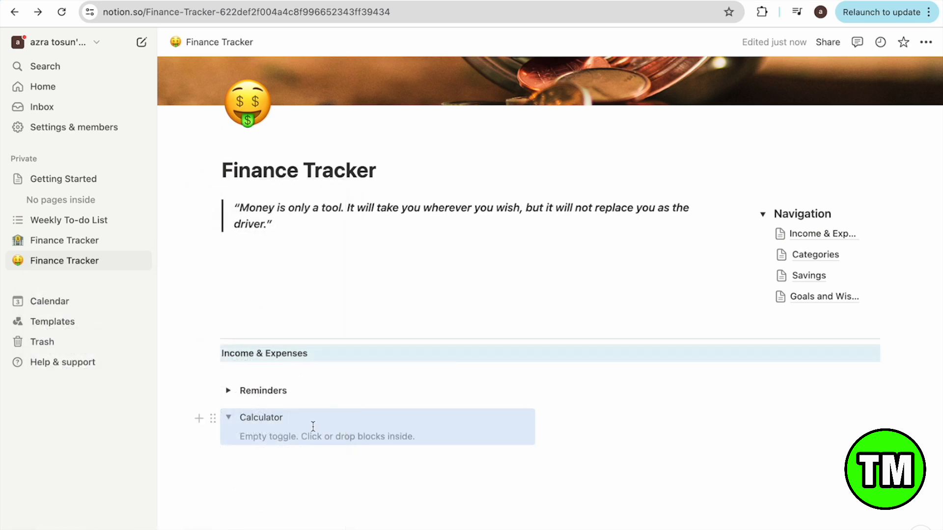
click(275, 439)
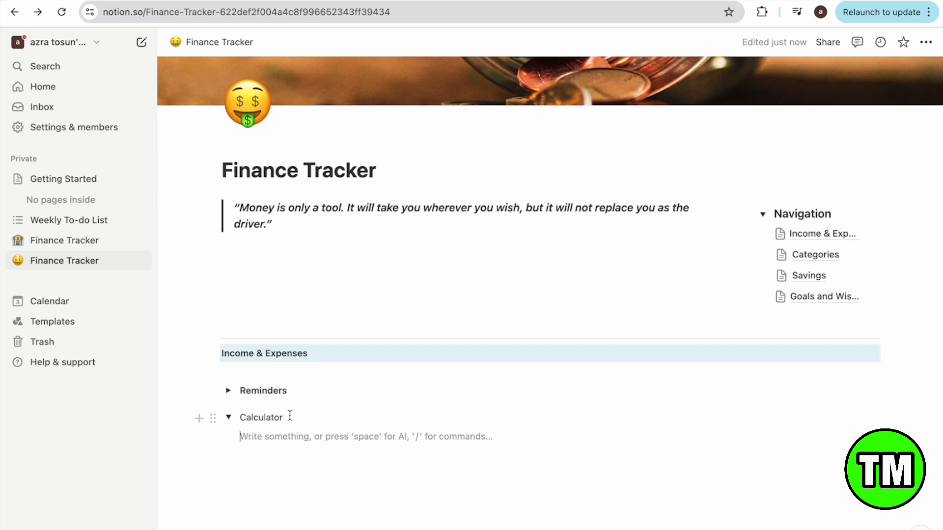
text(https://shoroukaziz.github.io/notion_widgets/minimal/minimal-calculator-basic.html)
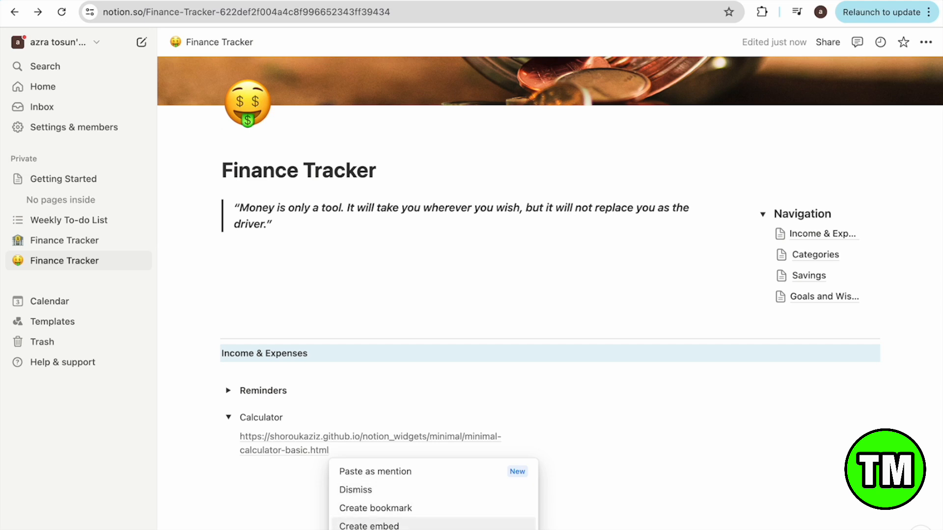
click(363, 526)
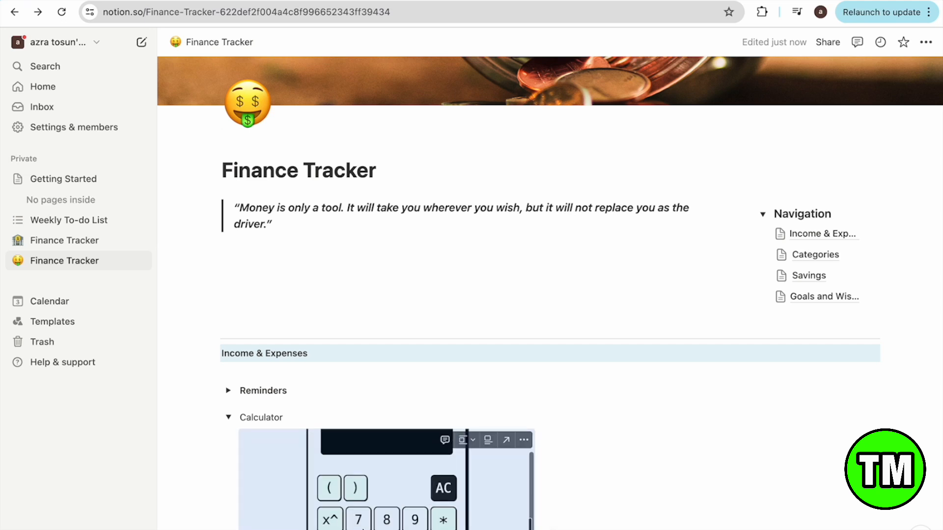
scroll(364, 526, up, 2)
scroll(471, 397, down, 7)
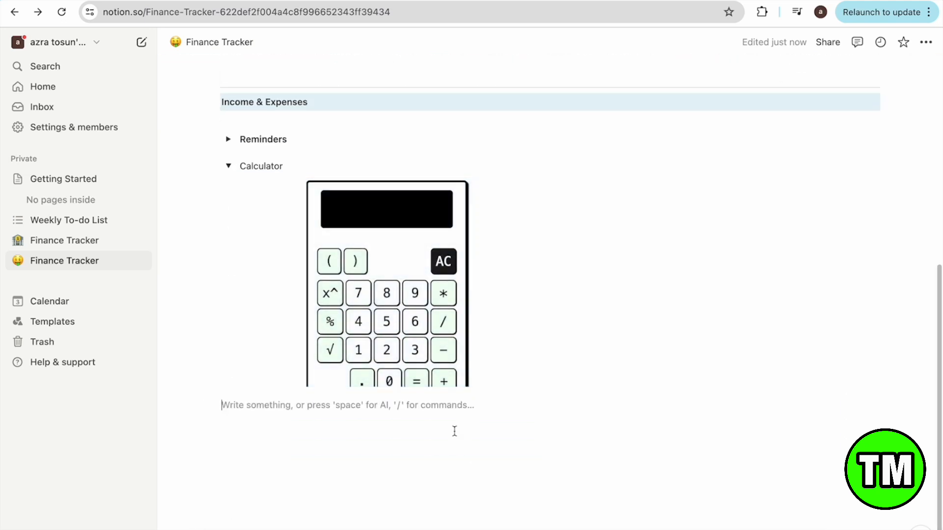
- Make the Calculator toggle title bold
scroll(489, 356, up, 2)
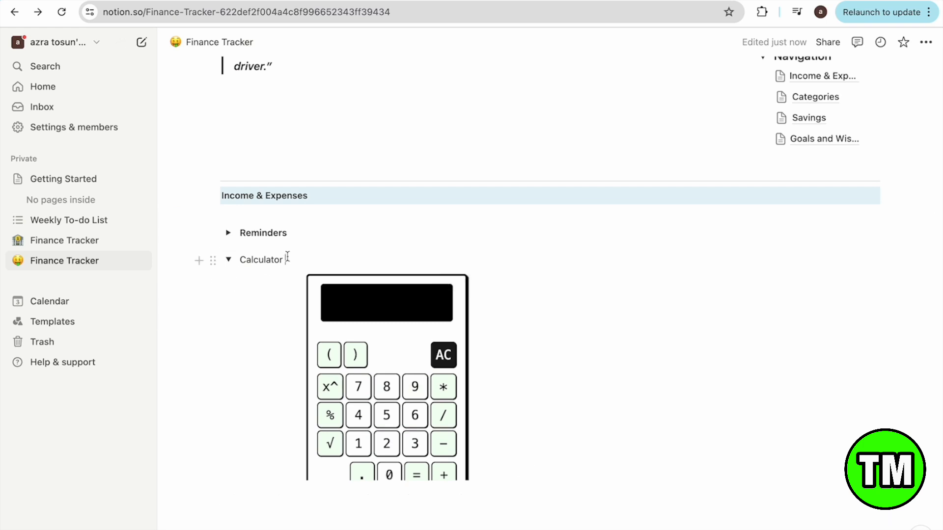
double_click(285, 258)
click(413, 235)
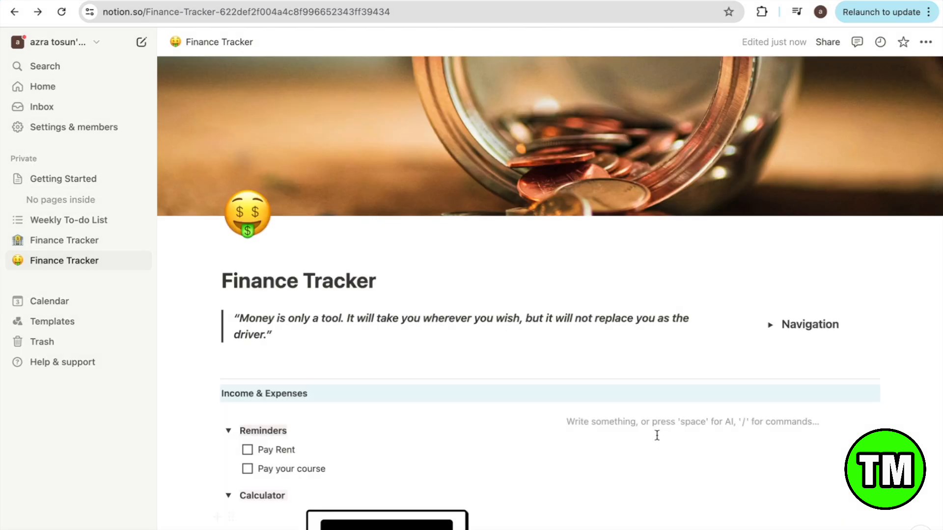
- Add a "Daily Transactions" toggle in the empty column beside Reminders, with its title bold on a yellow background
scroll(657, 435, down, 3)
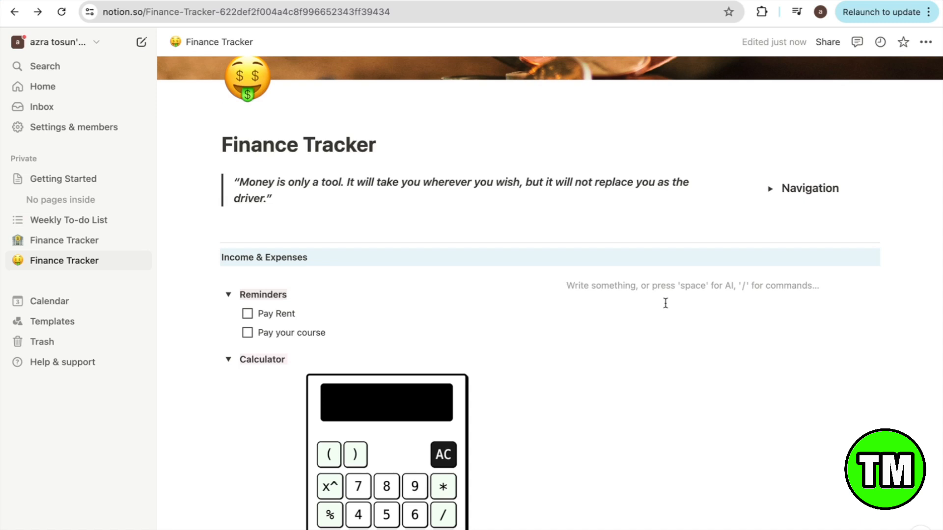
text(Dail)
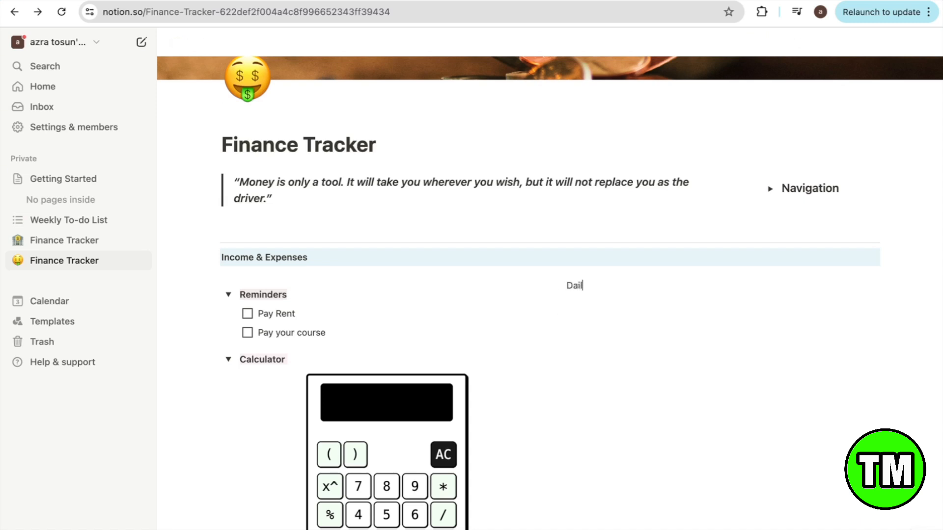
text(y Transactions)
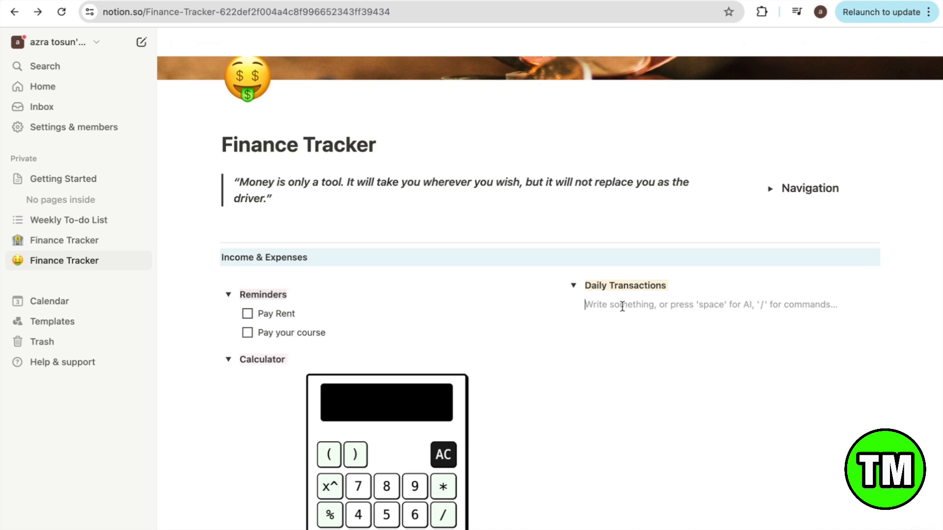
- Insert a table view inside the Daily Transactions toggle, linked to the Income view of the existing Income & Expenses database
text(/data)
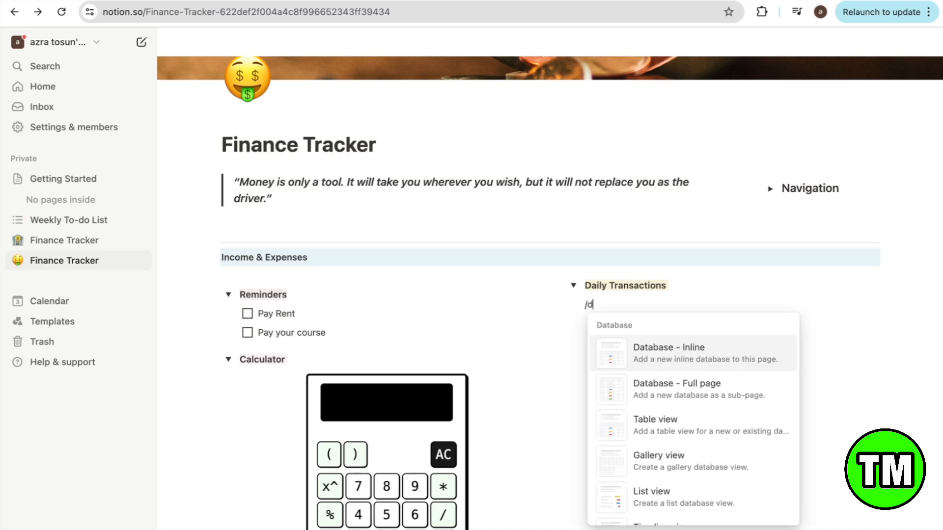
click(643, 429)
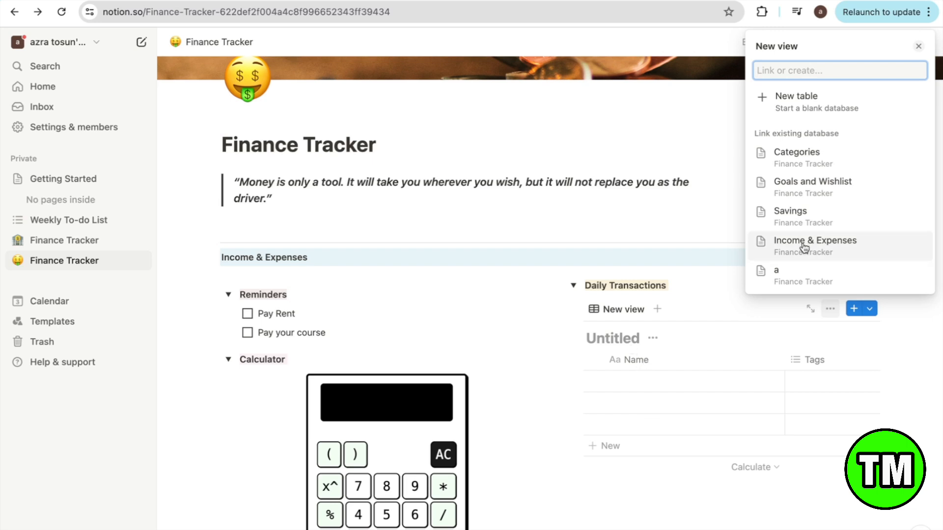
click(843, 253)
click(833, 263)
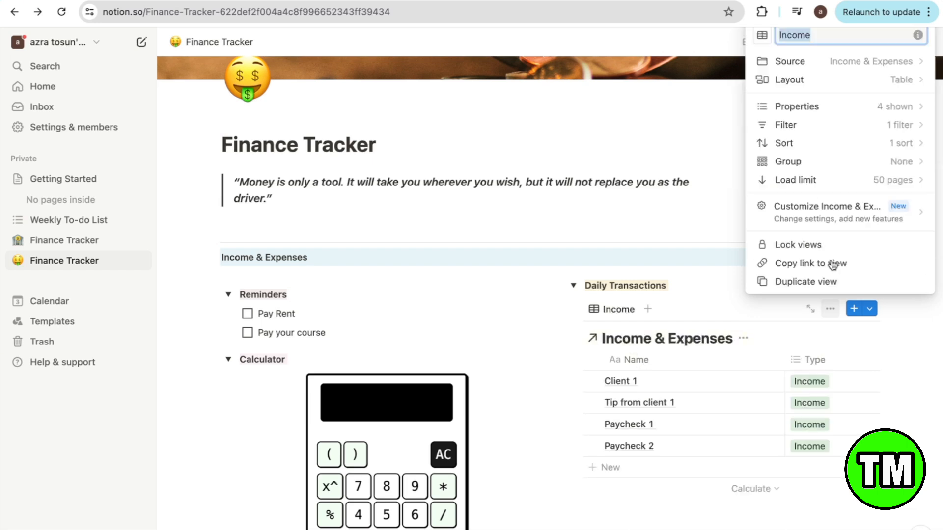
- Add a second view to the Daily Transactions table using the Expense view of the Income & Expenses database
click(653, 311)
click(648, 309)
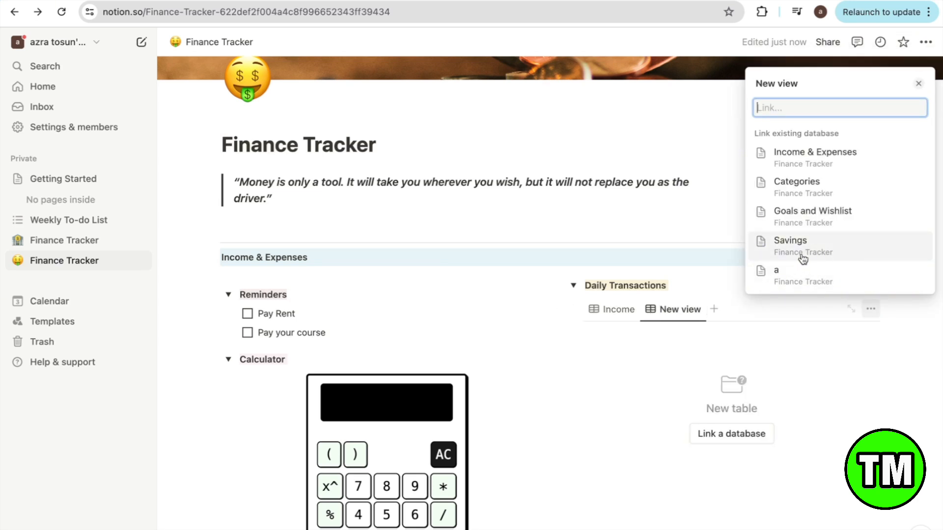
click(867, 152)
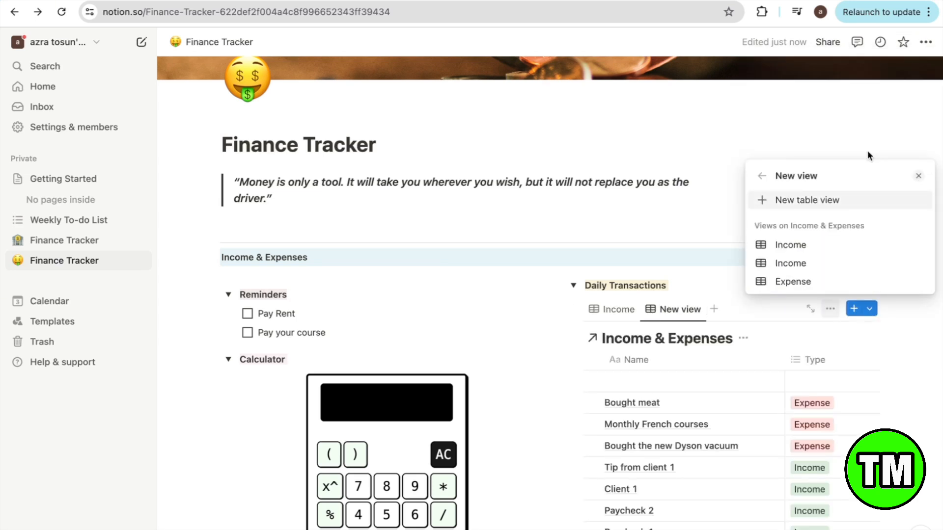
click(816, 284)
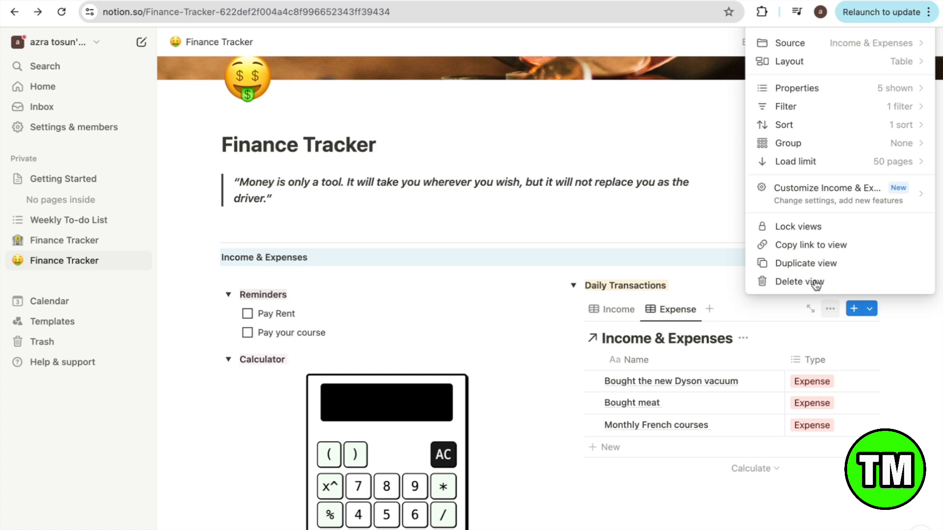
click(573, 341)
- Compare the Income and Expense views of the Daily Transactions table, ending on the Income view
scroll(559, 324, down, 3)
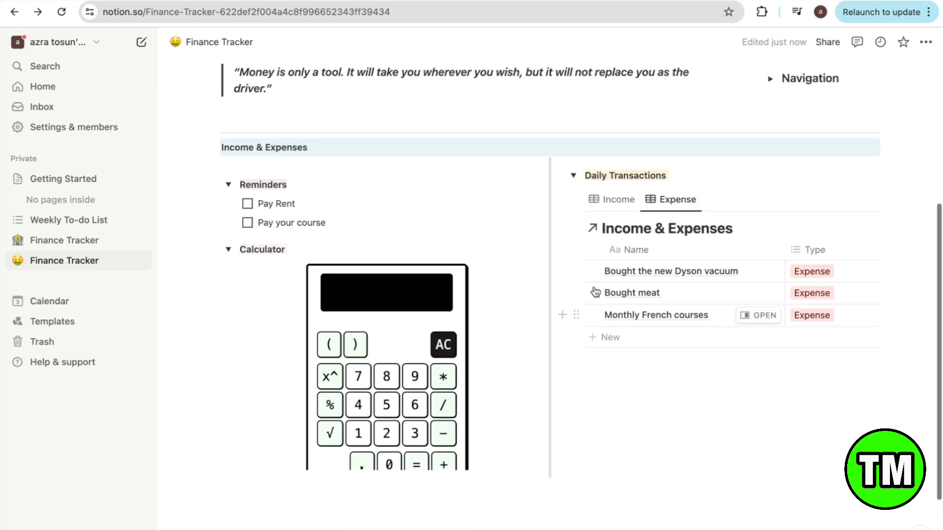
click(614, 199)
click(669, 199)
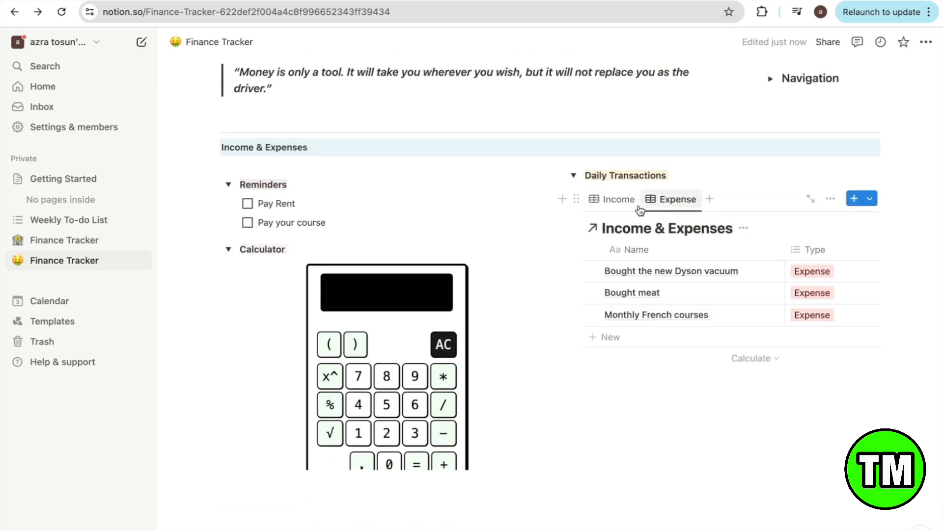
click(626, 206)
click(635, 420)
scroll(635, 421, down, 3)
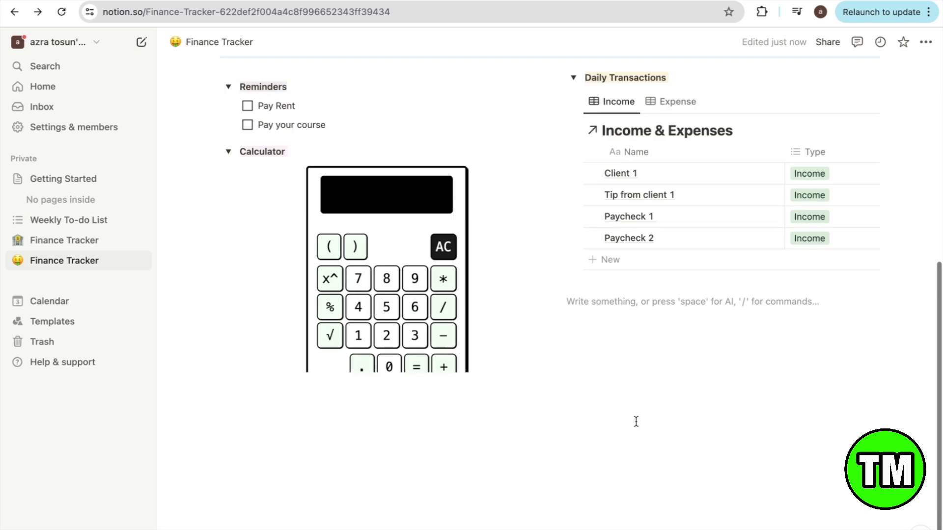
- Collapse the Calculator, Reminders and Daily Transactions toggles
click(585, 434)
scroll(585, 433, up, 3)
click(228, 235)
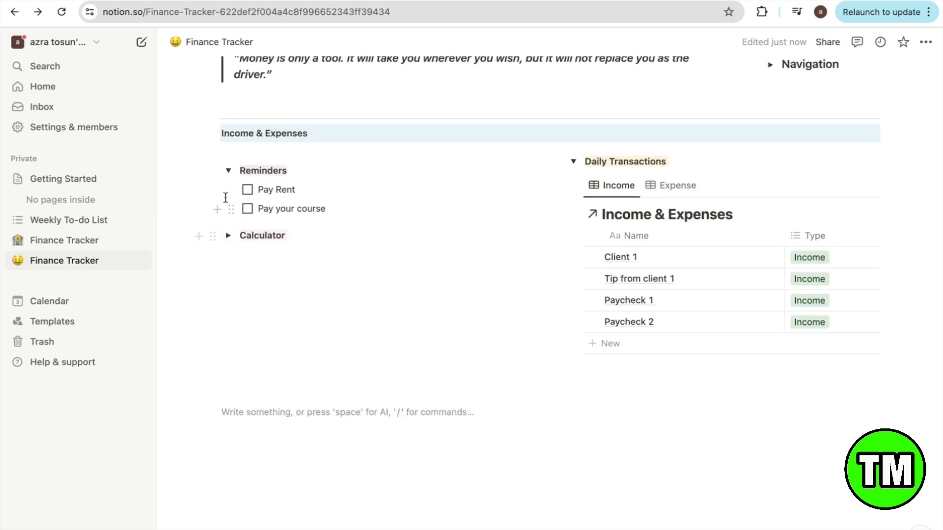
click(228, 171)
click(573, 162)
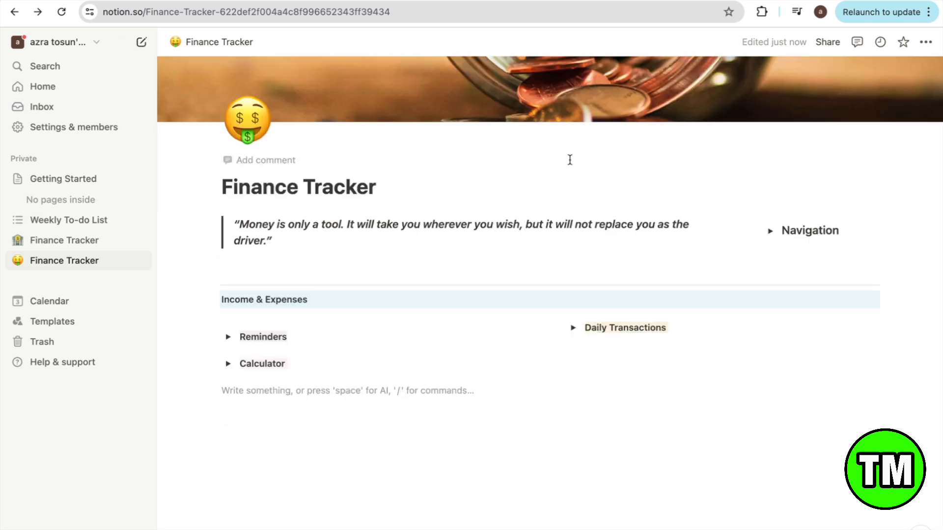
- Expand the Navigation toggle to view its database links and collapse it again
click(770, 230)
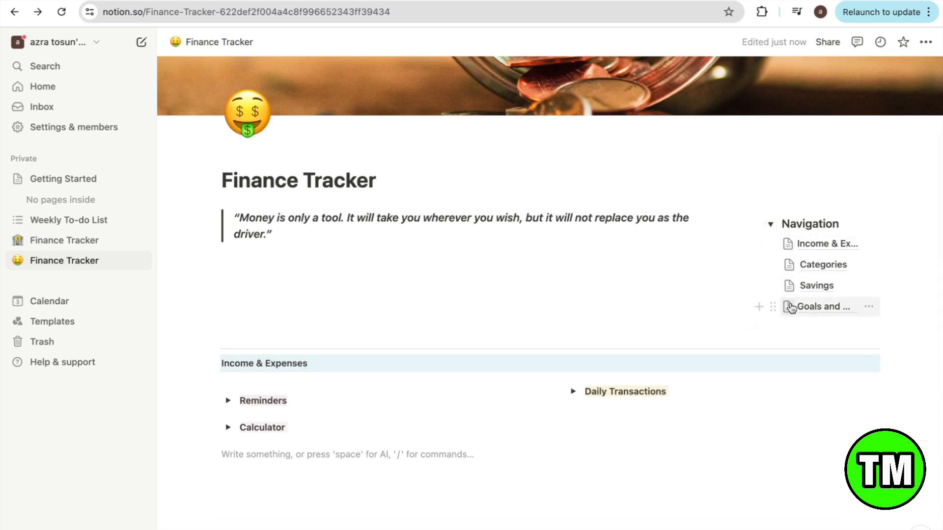
click(770, 224)
- Expand the Daily Transactions, Reminders and Calculator toggles and review the Income & Expenses section
click(572, 328)
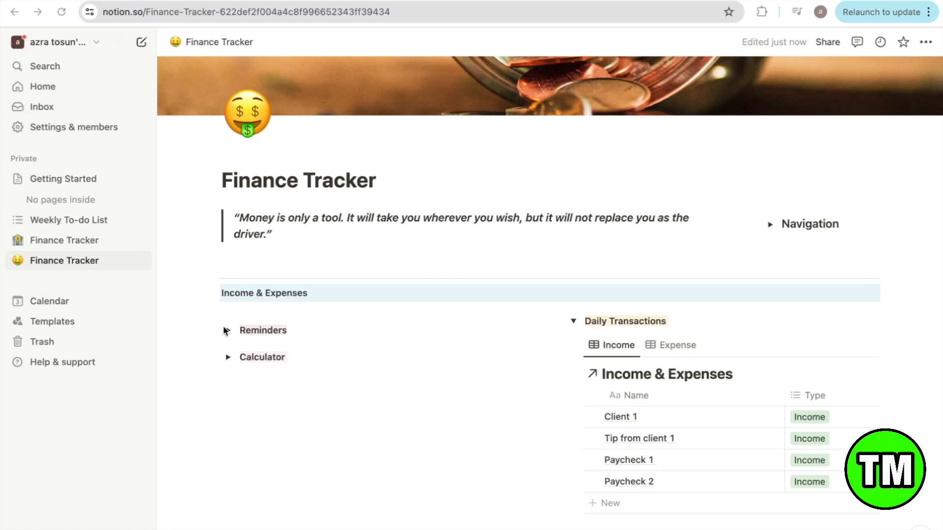
click(227, 330)
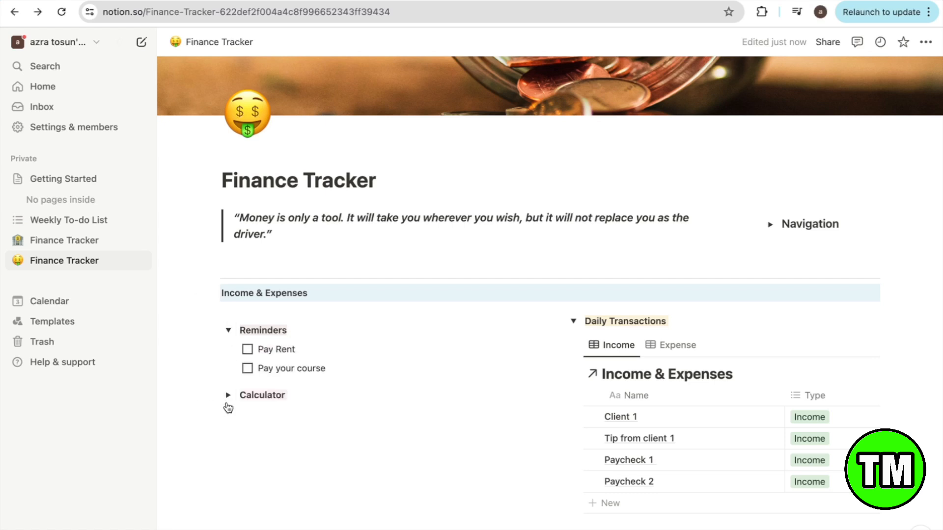
click(228, 396)
scroll(228, 398, down, 5)
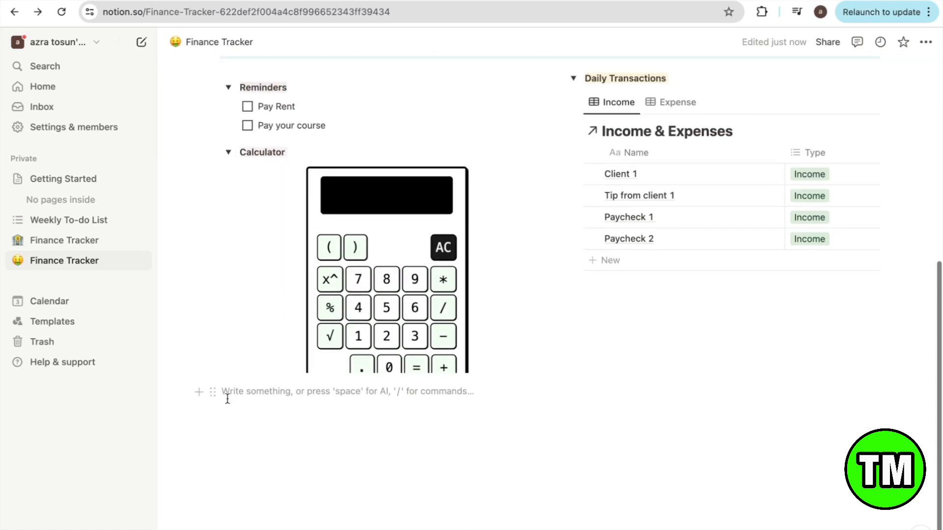
scroll(227, 399, up, 4)
scroll(227, 399, down, 2)
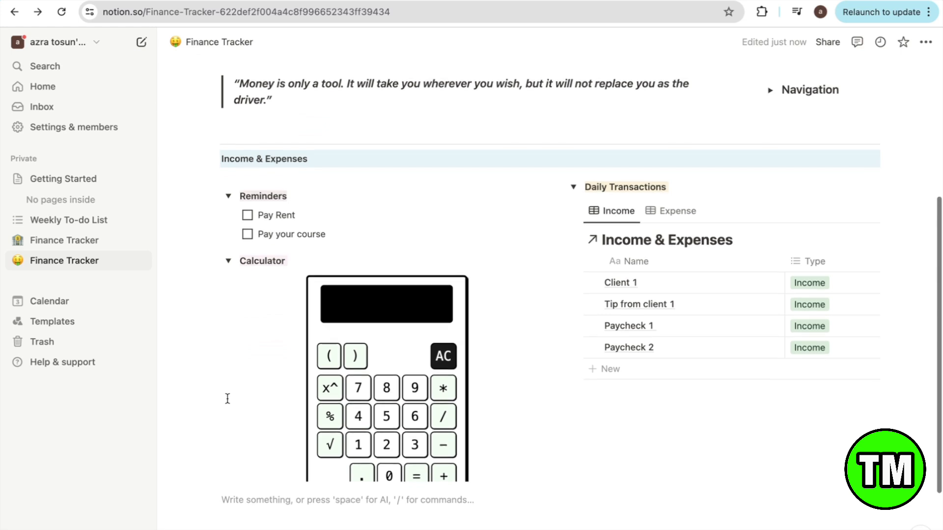
scroll(227, 399, up, 2)
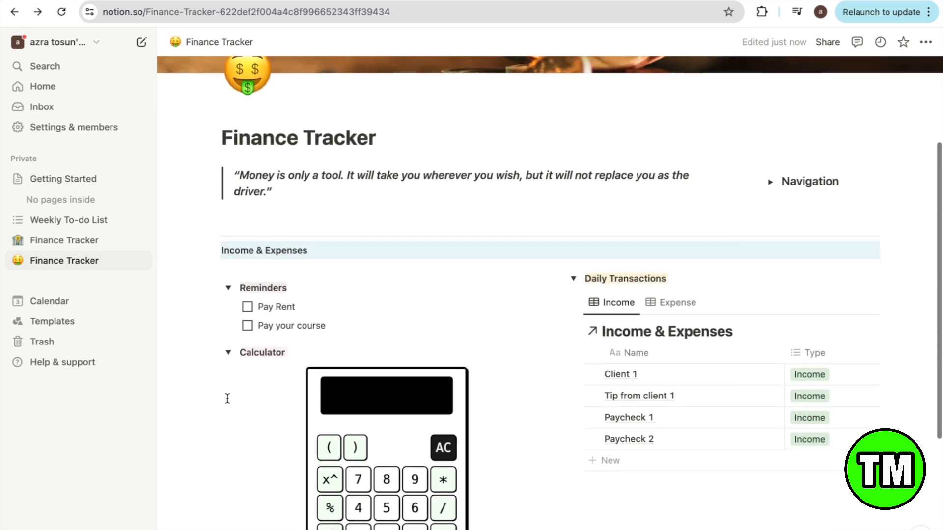